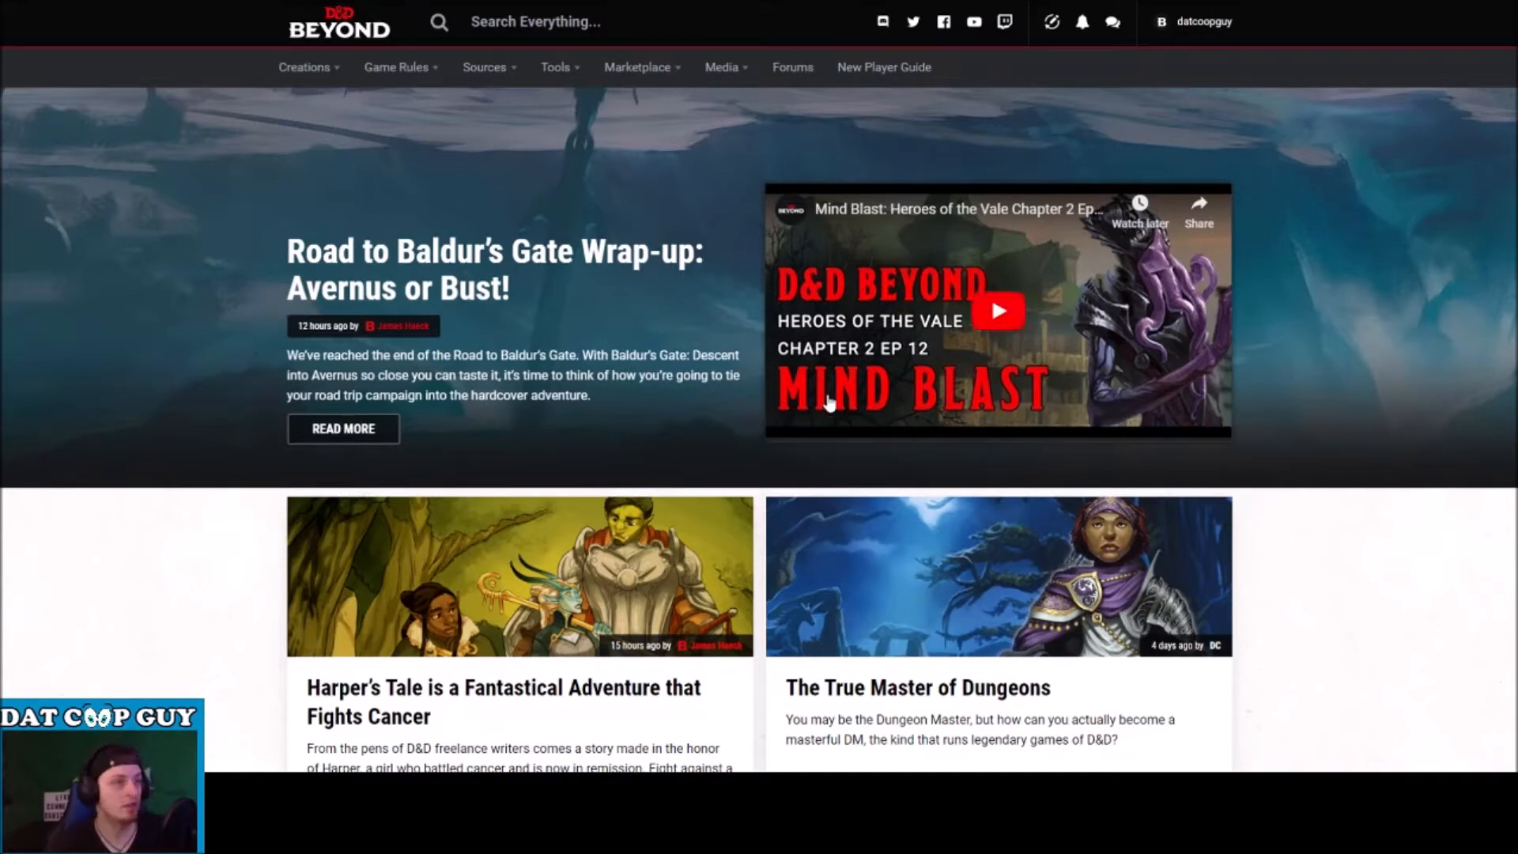
Start a new character in the Character Builder using the Standard creation method.
mouse_move(305, 68)
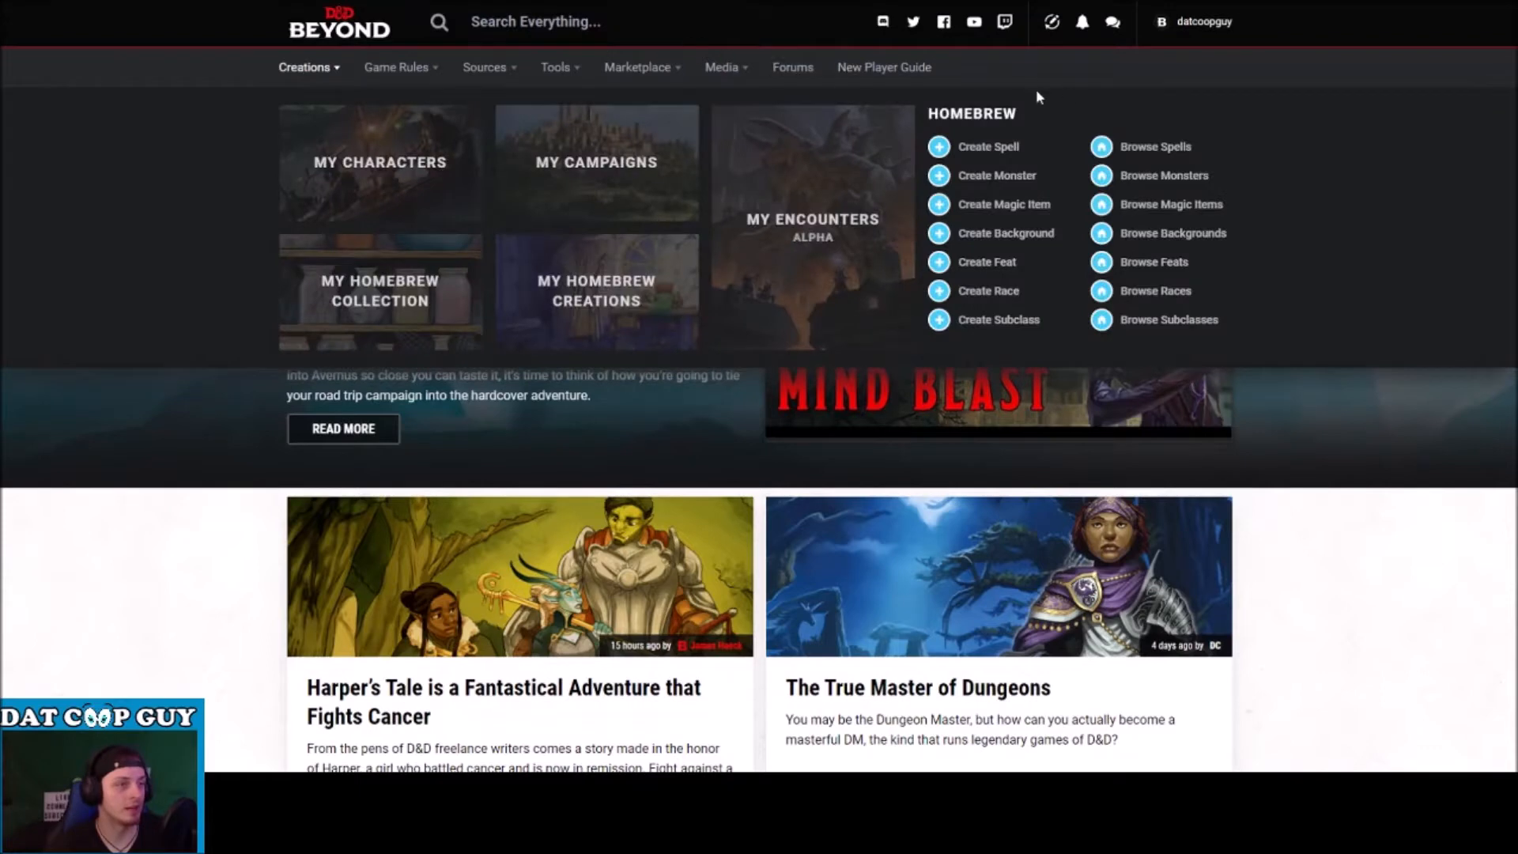
mouse_move(566, 69)
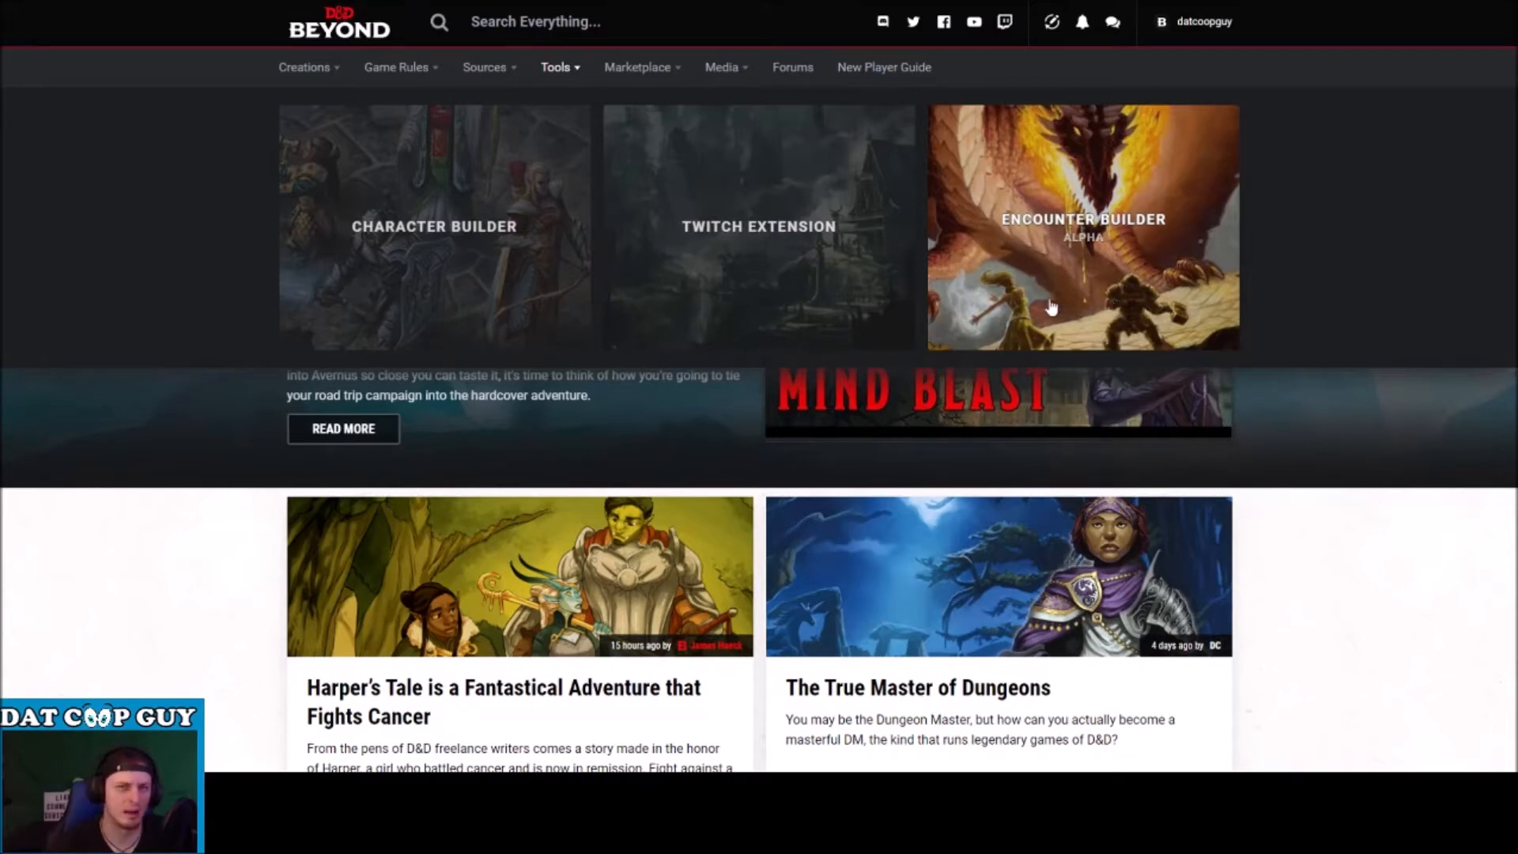
click(431, 265)
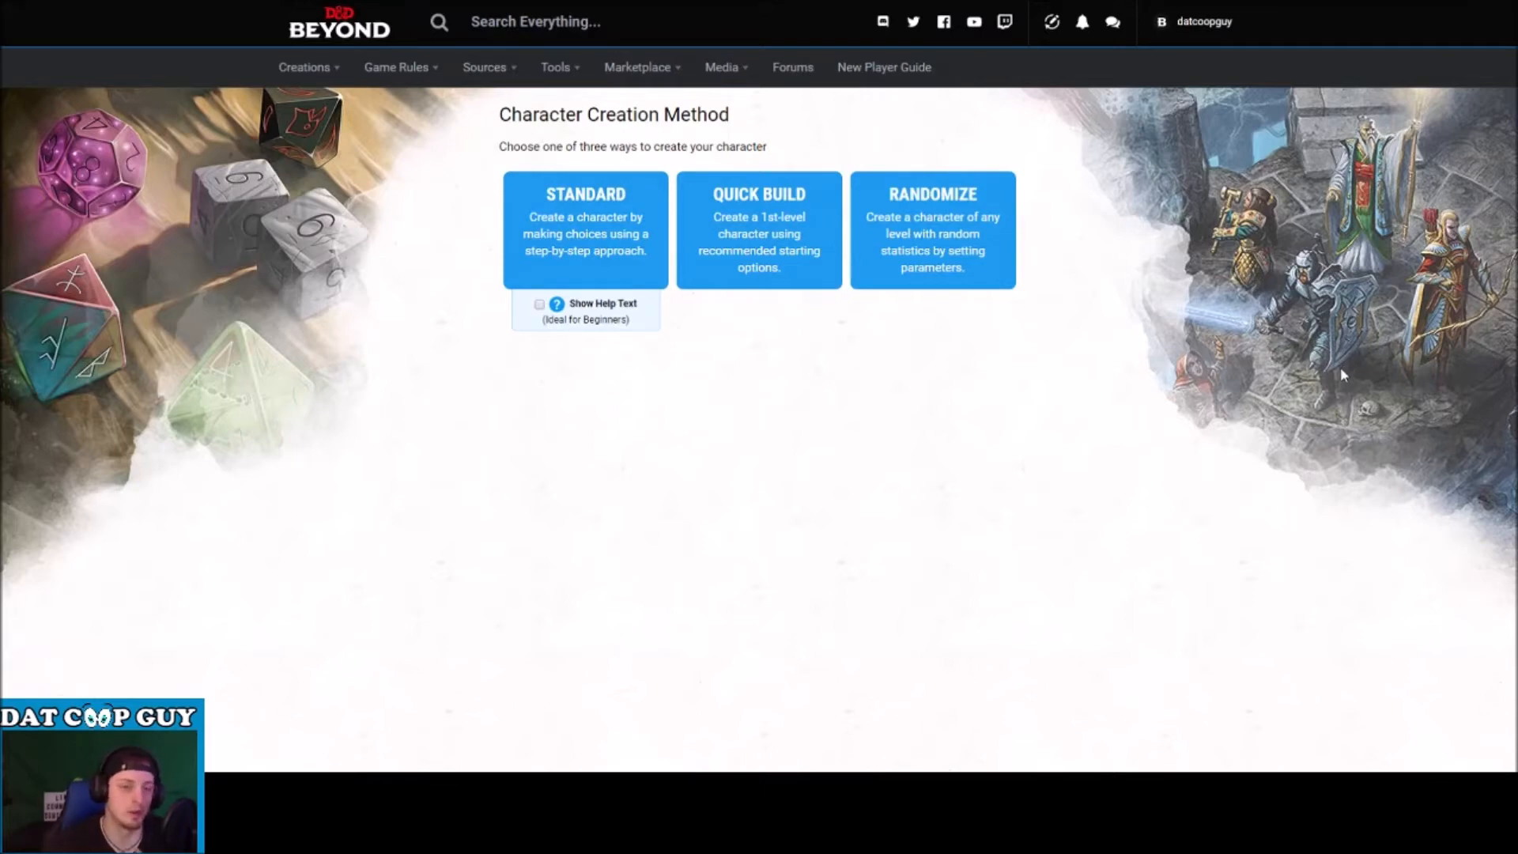
click(529, 253)
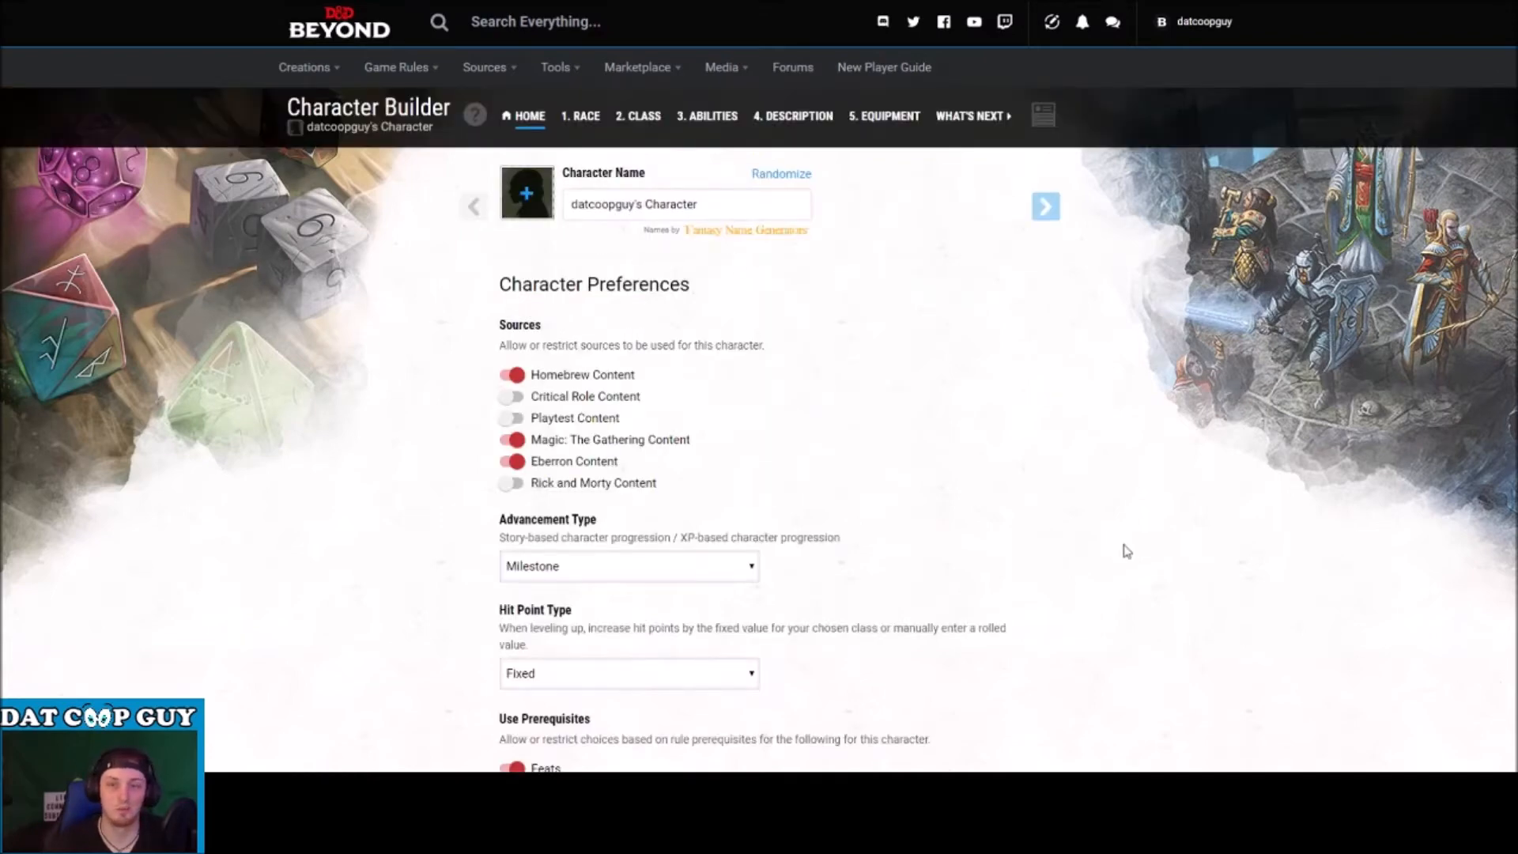
Disable the Homebrew, Magic: The Gathering and Eberron content sources in the character preferences.
scroll(560, 412, down, 2)
scroll(563, 407, up, 2)
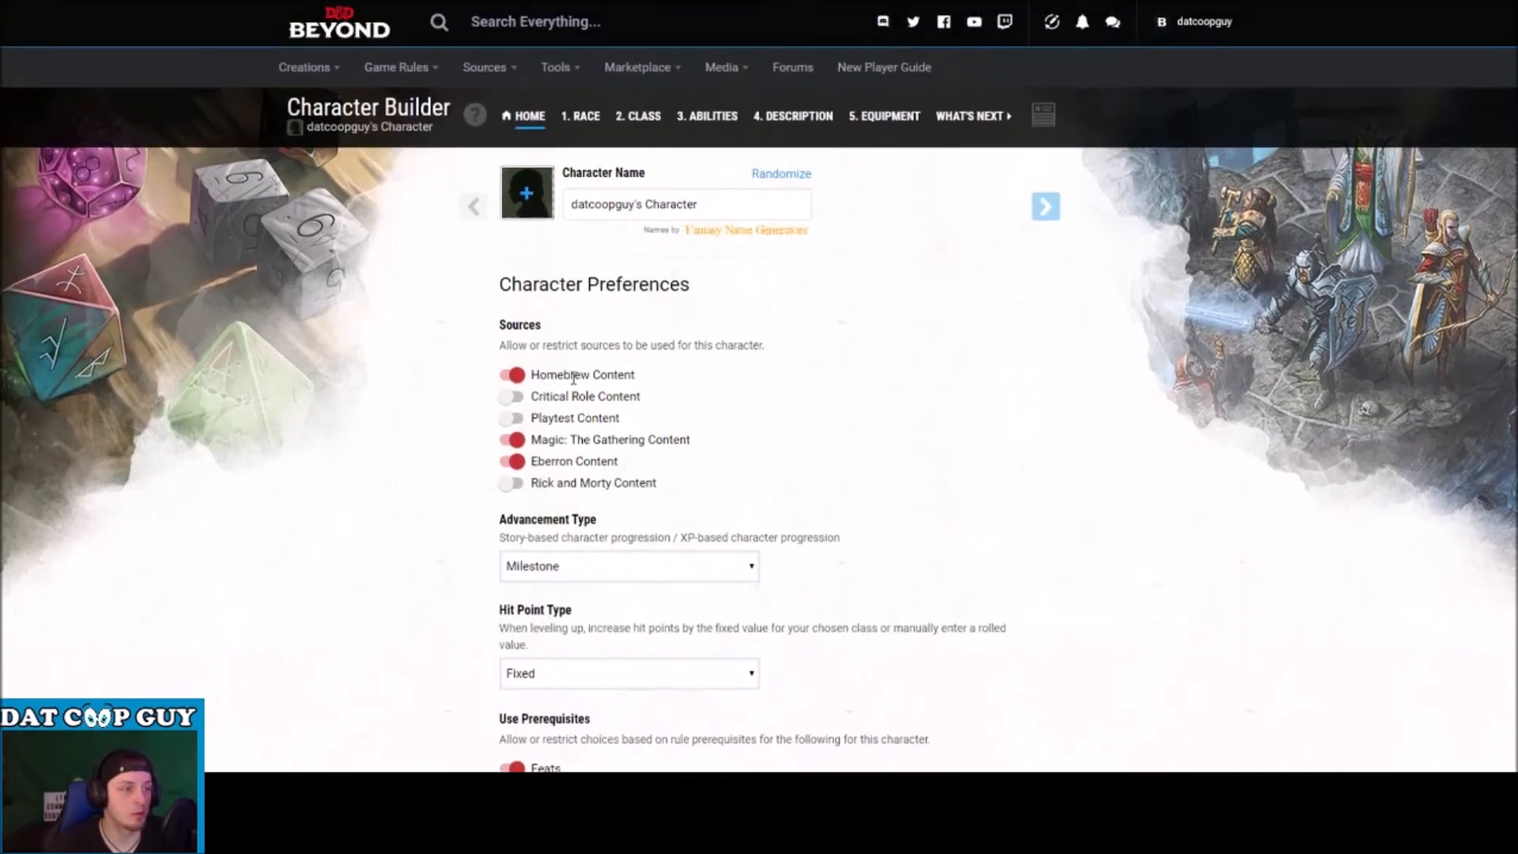
scroll(565, 389, down, 2)
drag(542, 235, 612, 236)
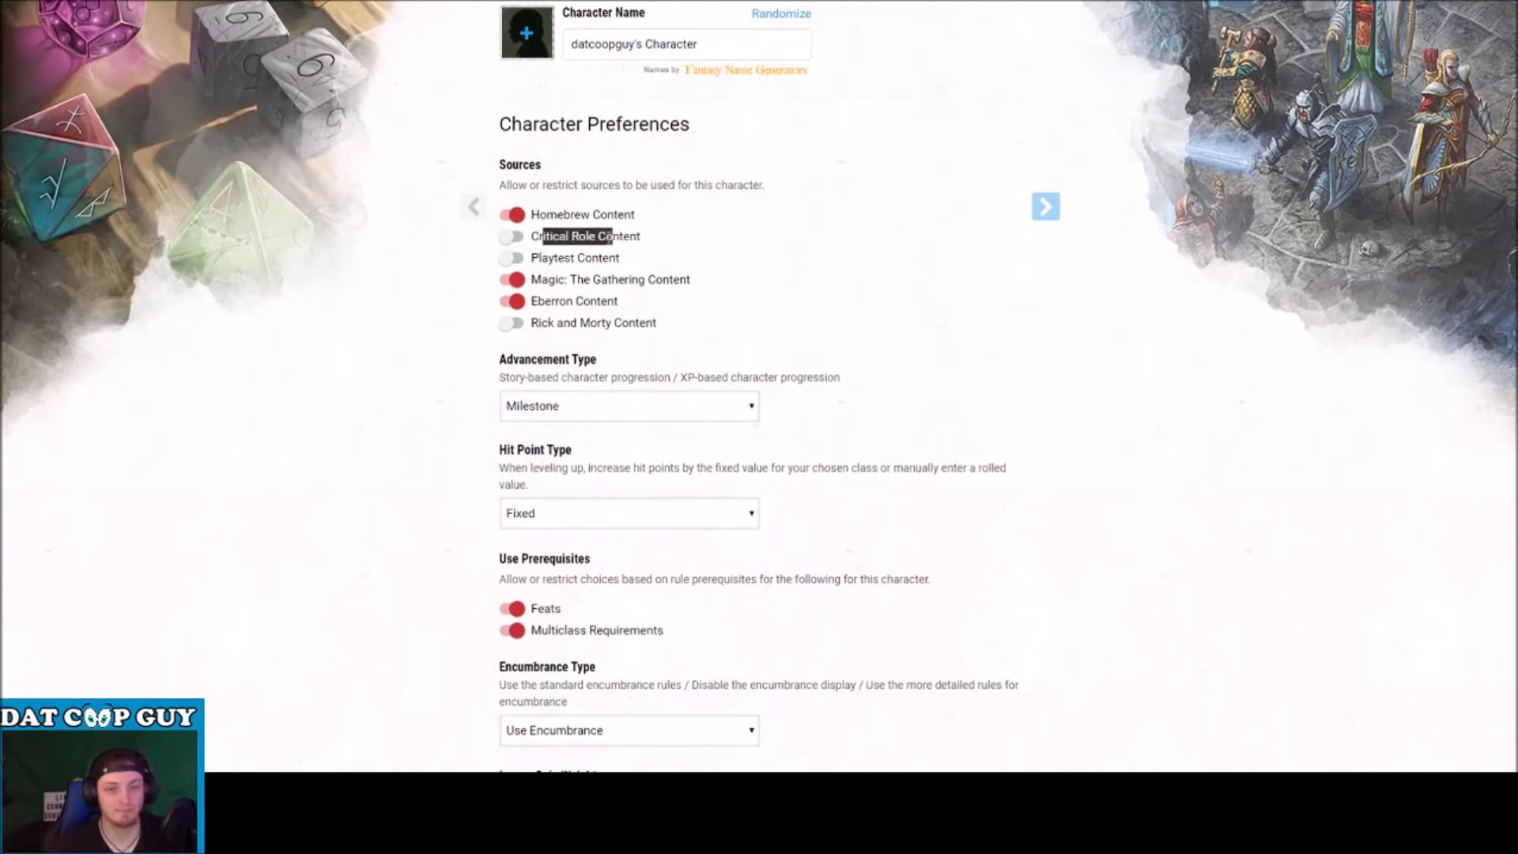
click(508, 215)
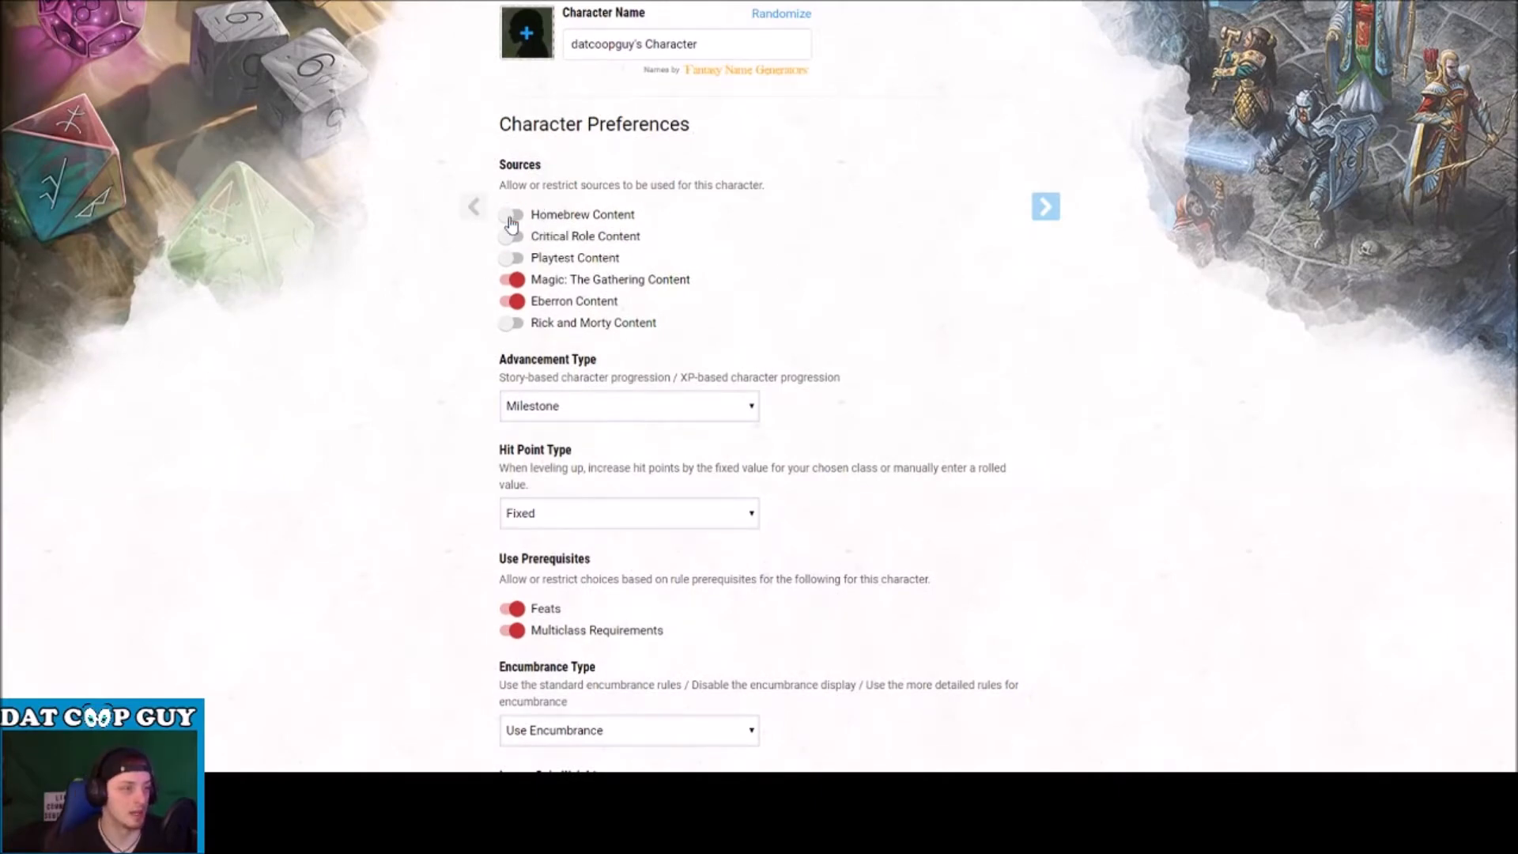
click(509, 279)
click(509, 302)
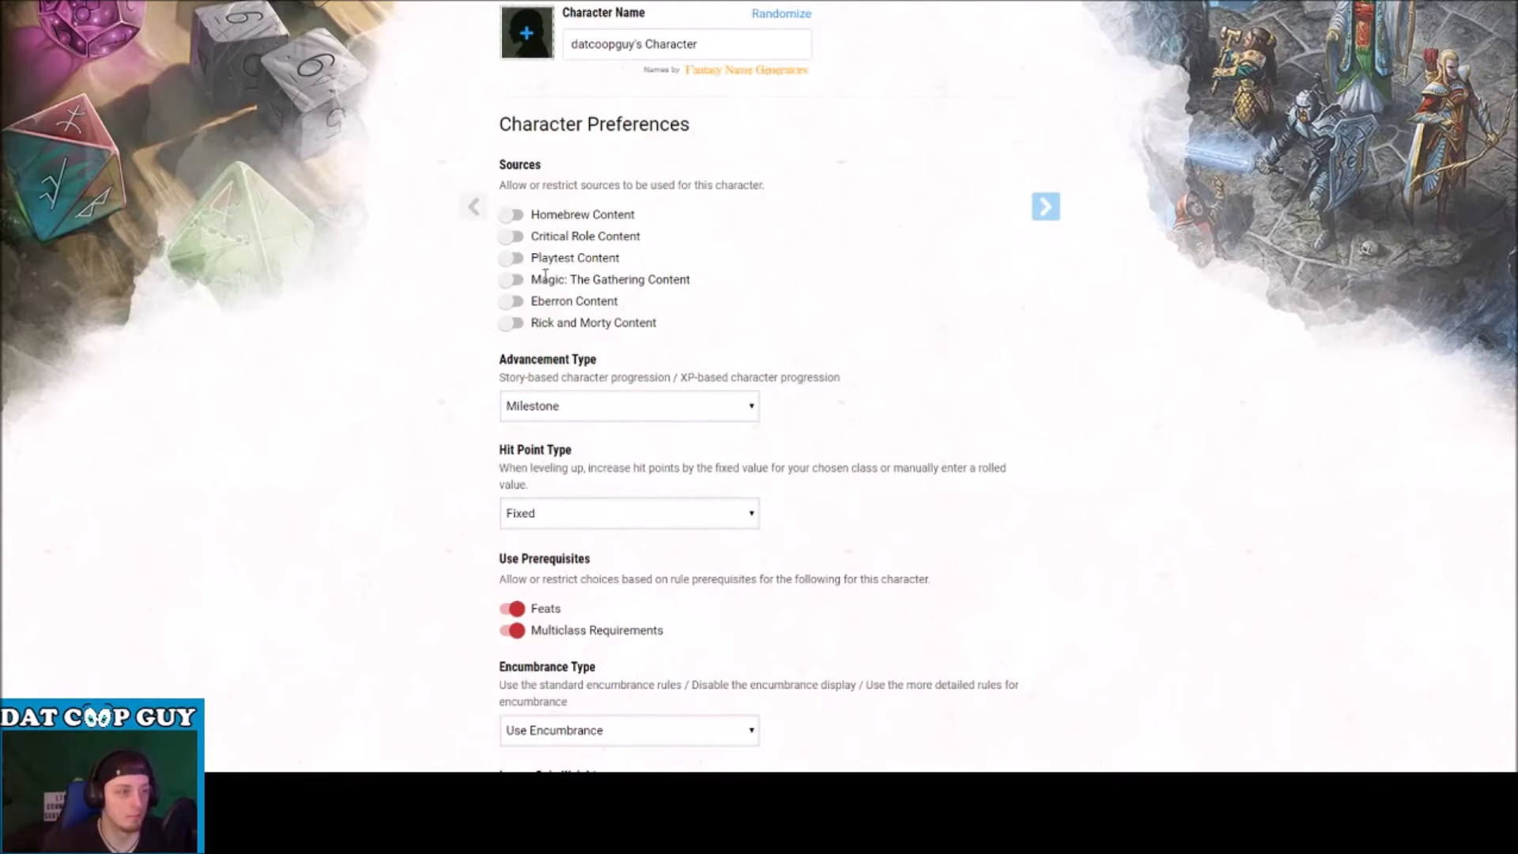
Set the character's encumbrance type to No Encumbrance and continue to the race selection.
scroll(627, 285, down, 2)
scroll(566, 264, up, 2)
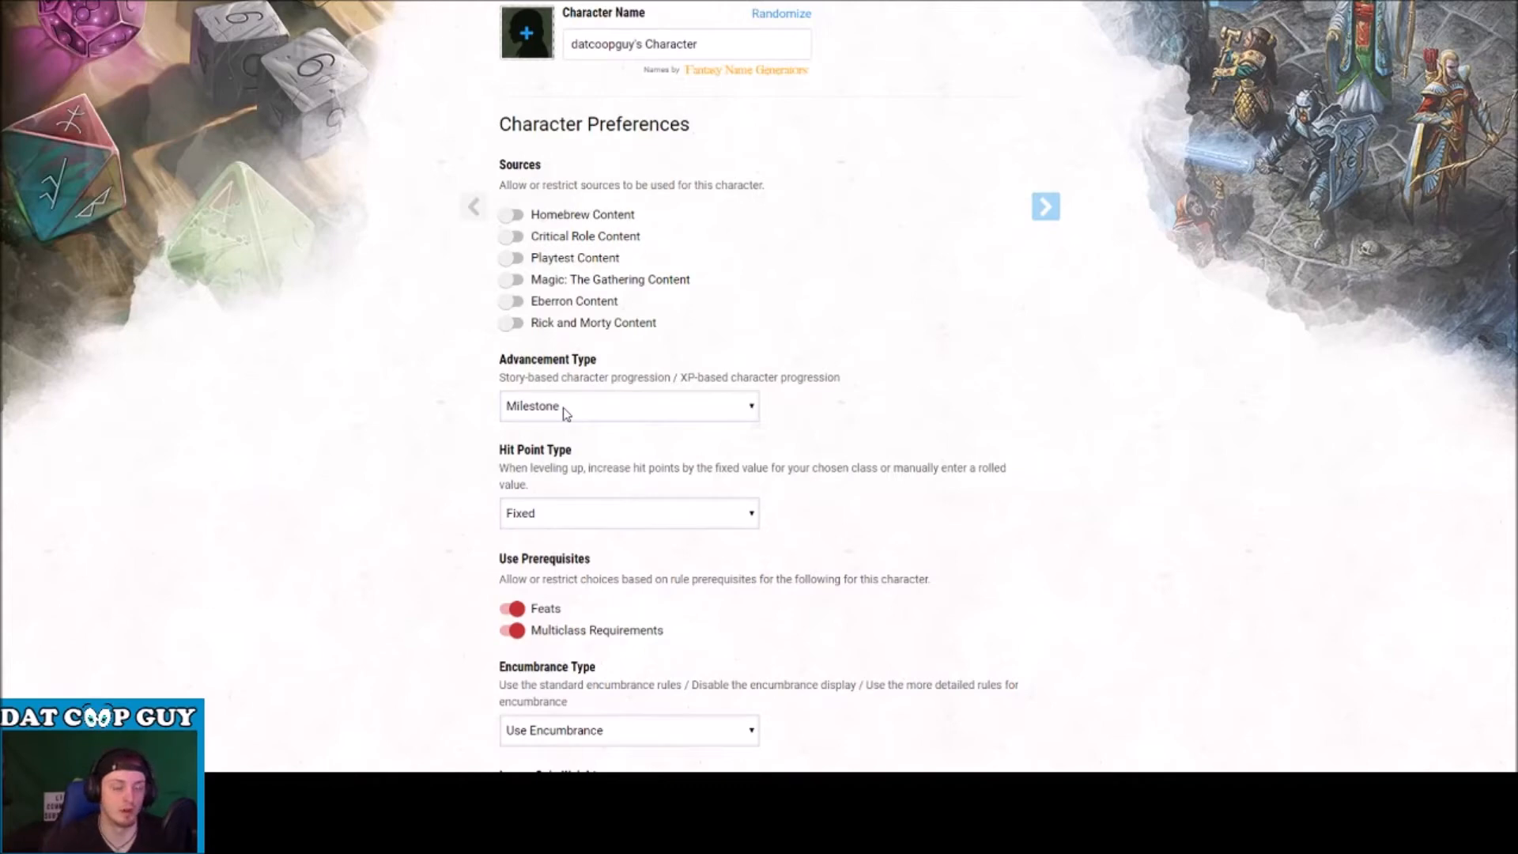
scroll(566, 411, down, 1)
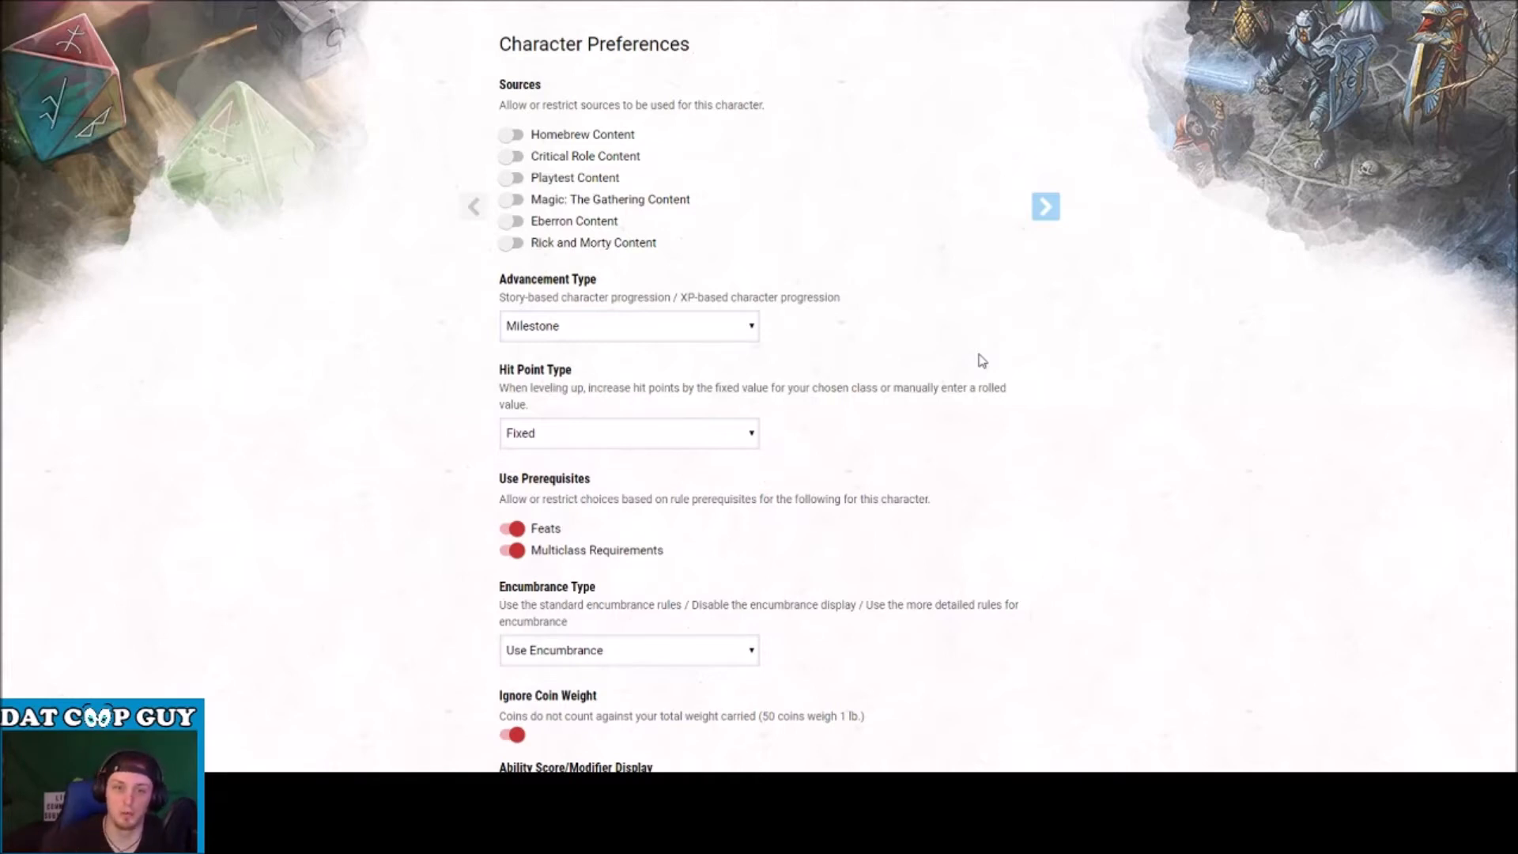
scroll(541, 368, down, 3)
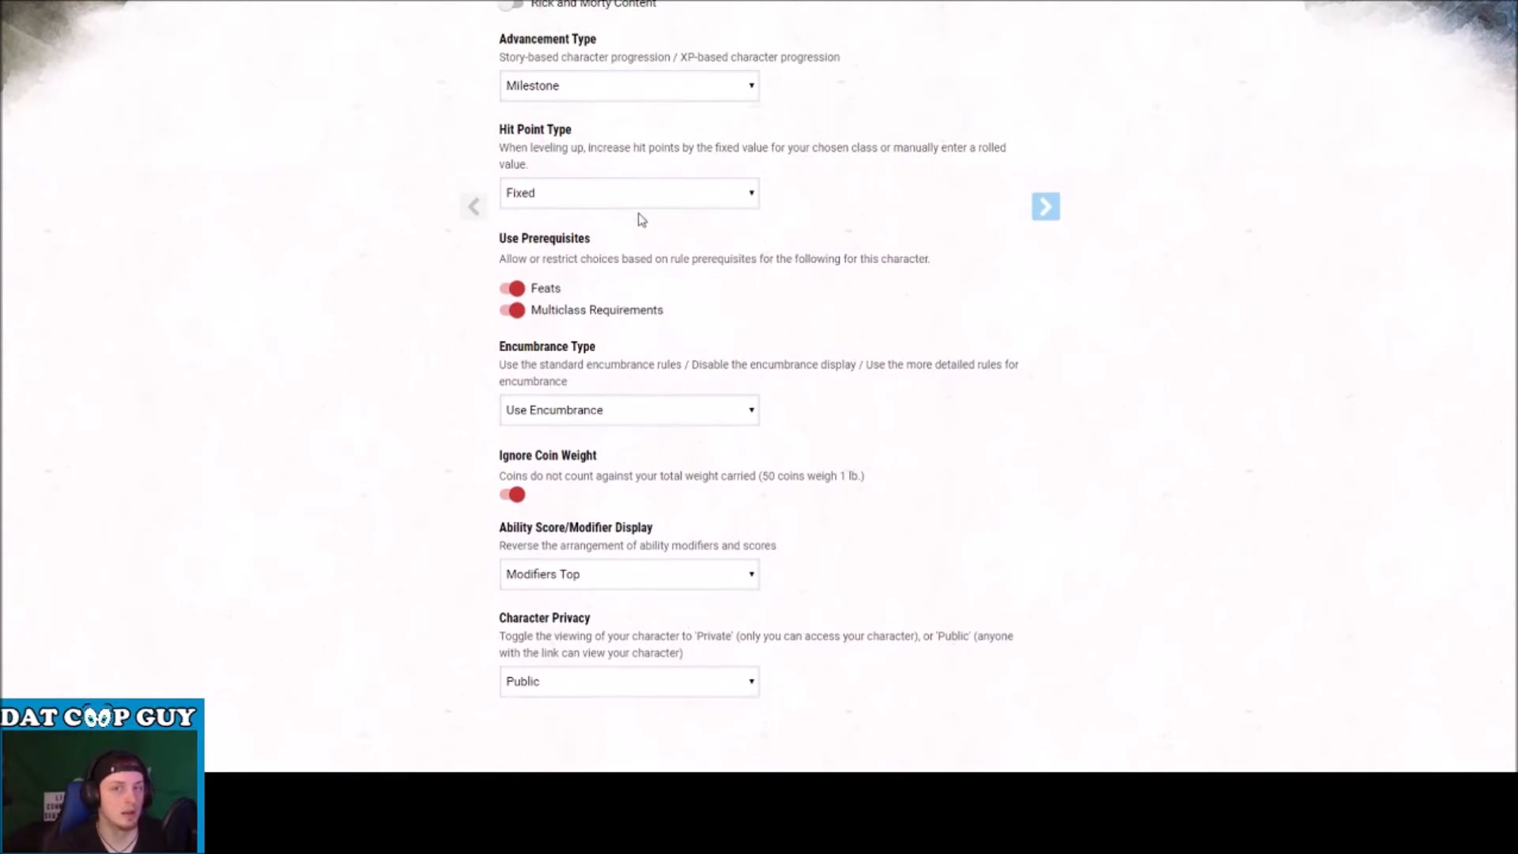
drag(535, 315, 661, 311)
click(659, 314)
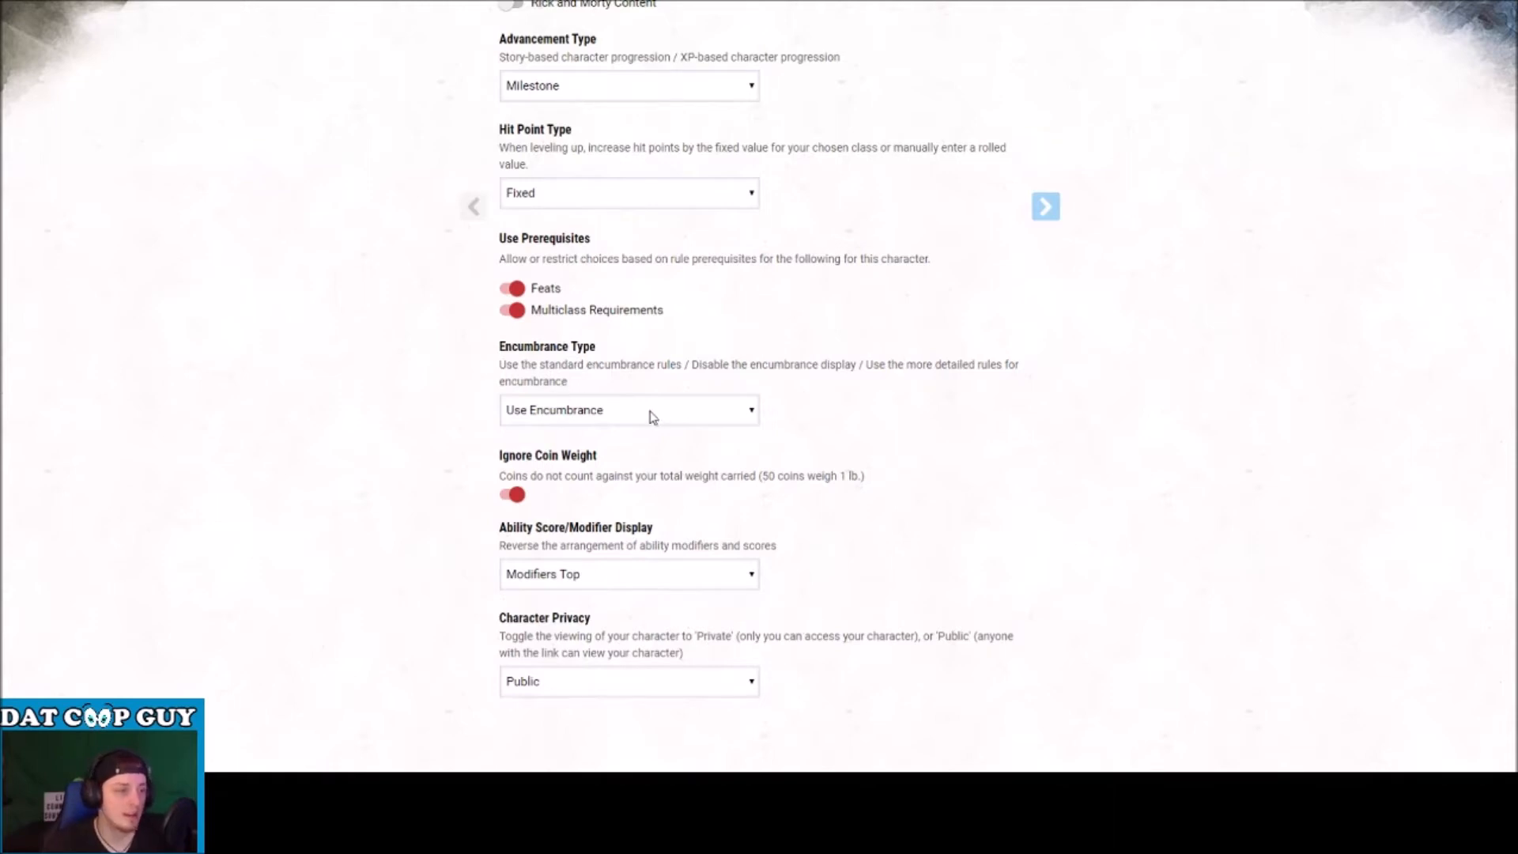
click(550, 450)
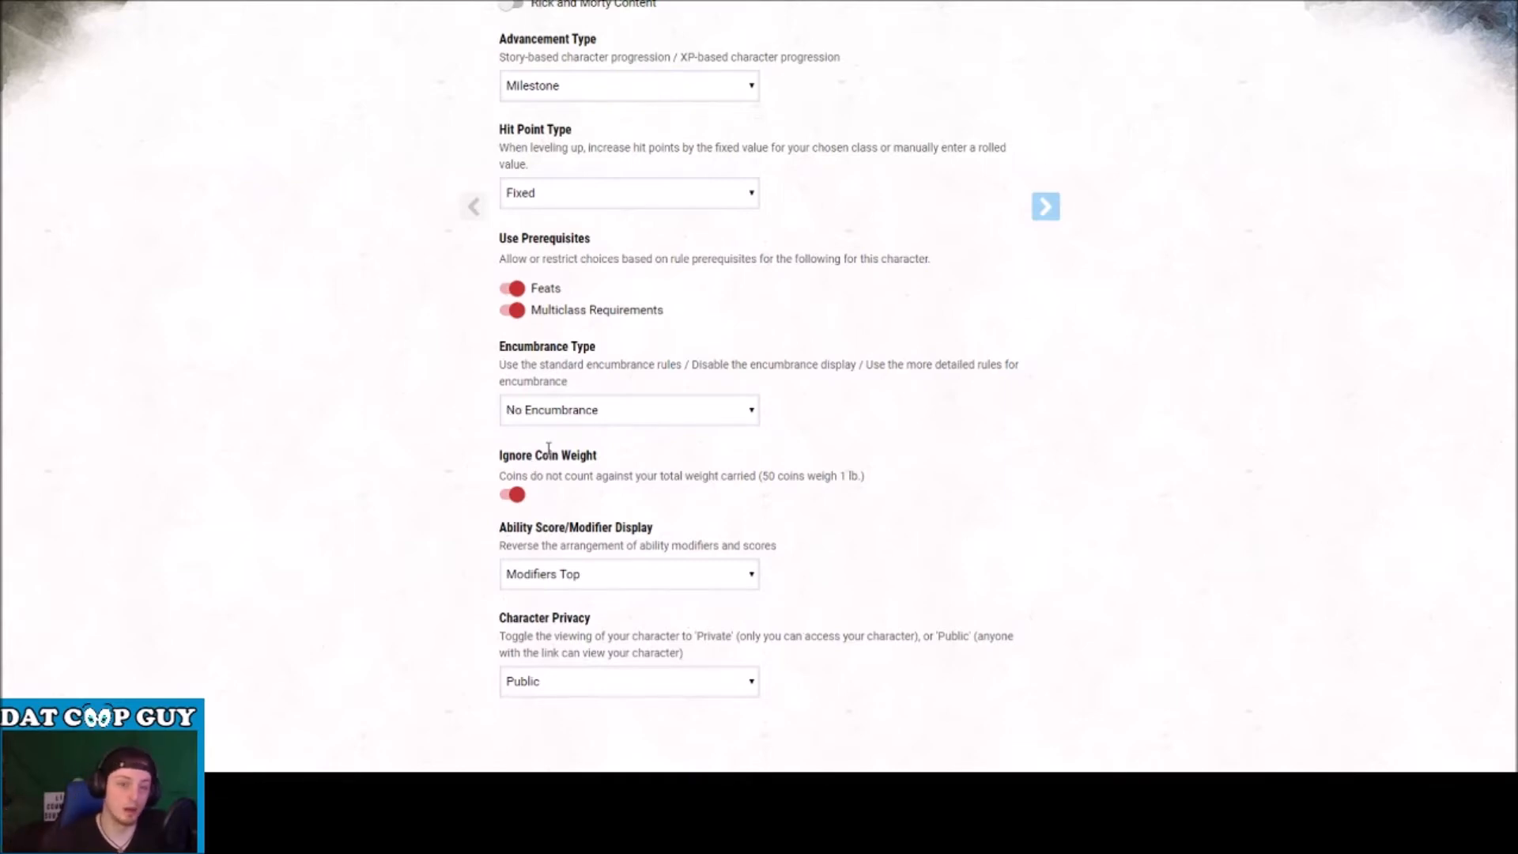
scroll(549, 450, down, 3)
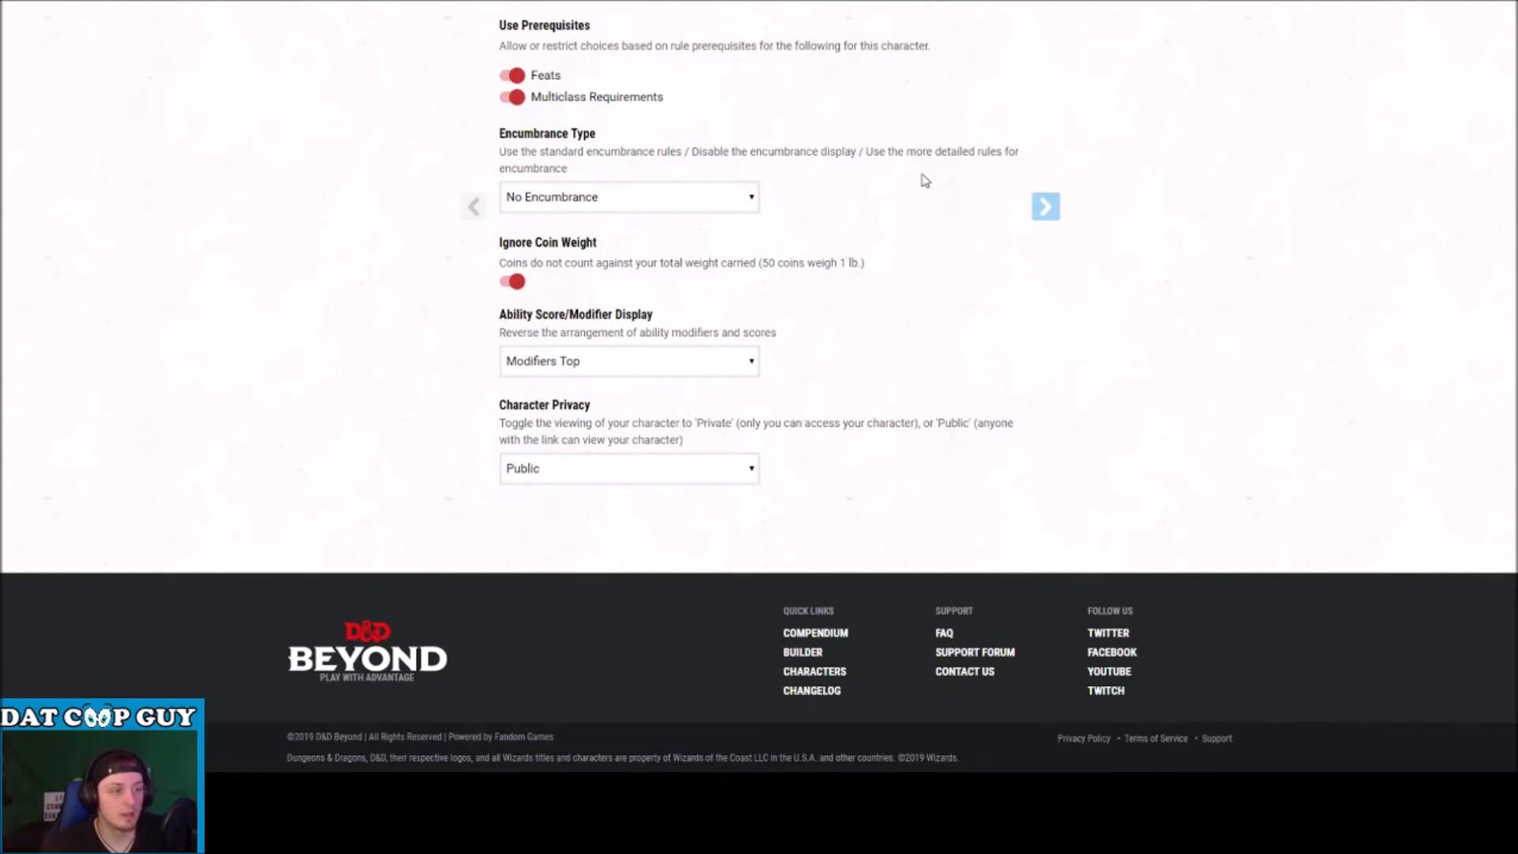
click(1078, 208)
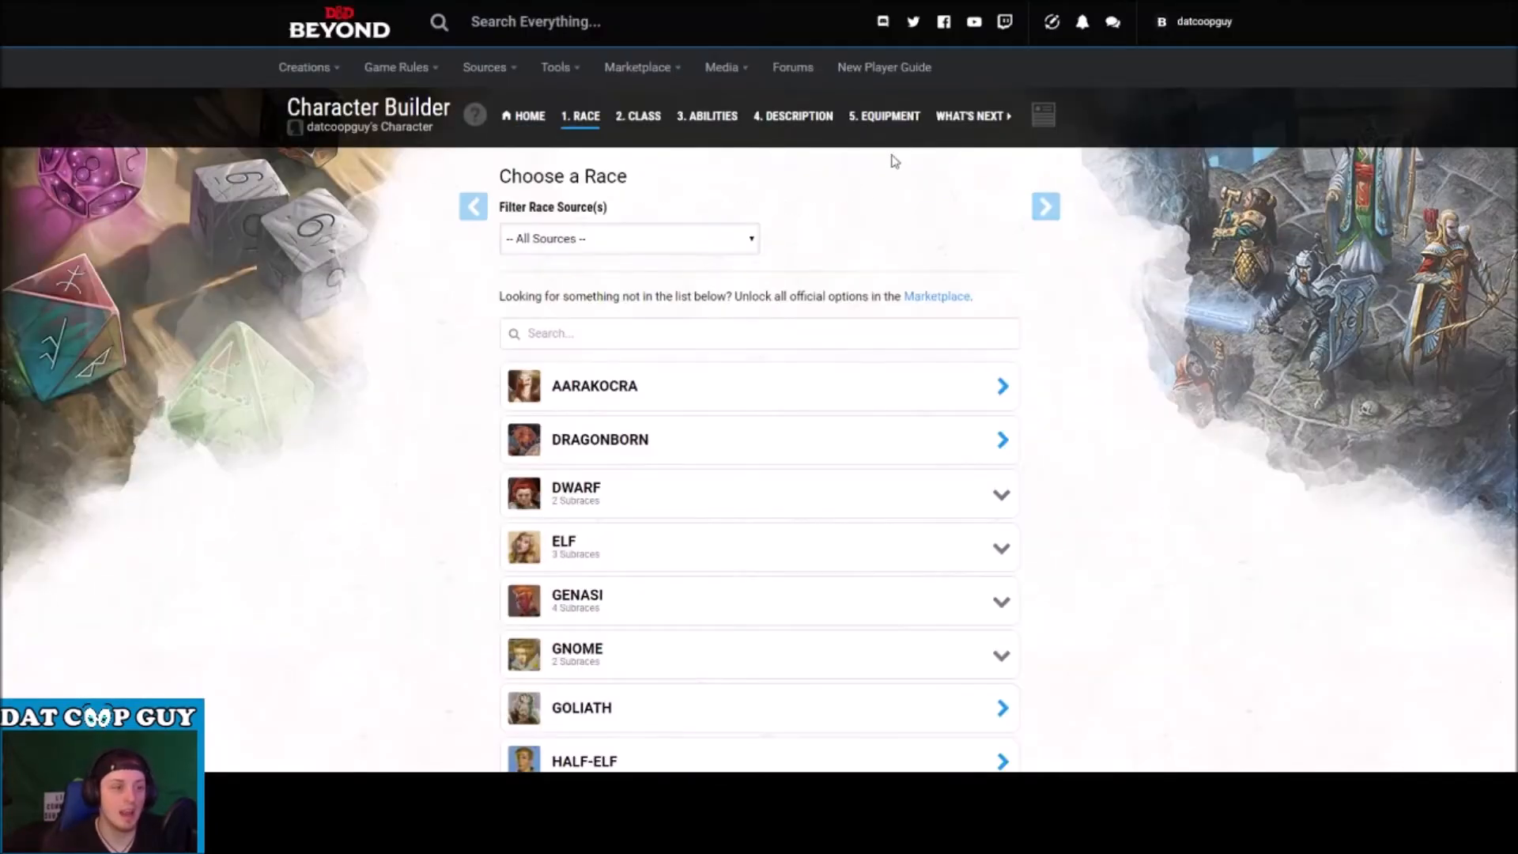
Look through the list of available races and their subraces.
scroll(851, 329, down, 7)
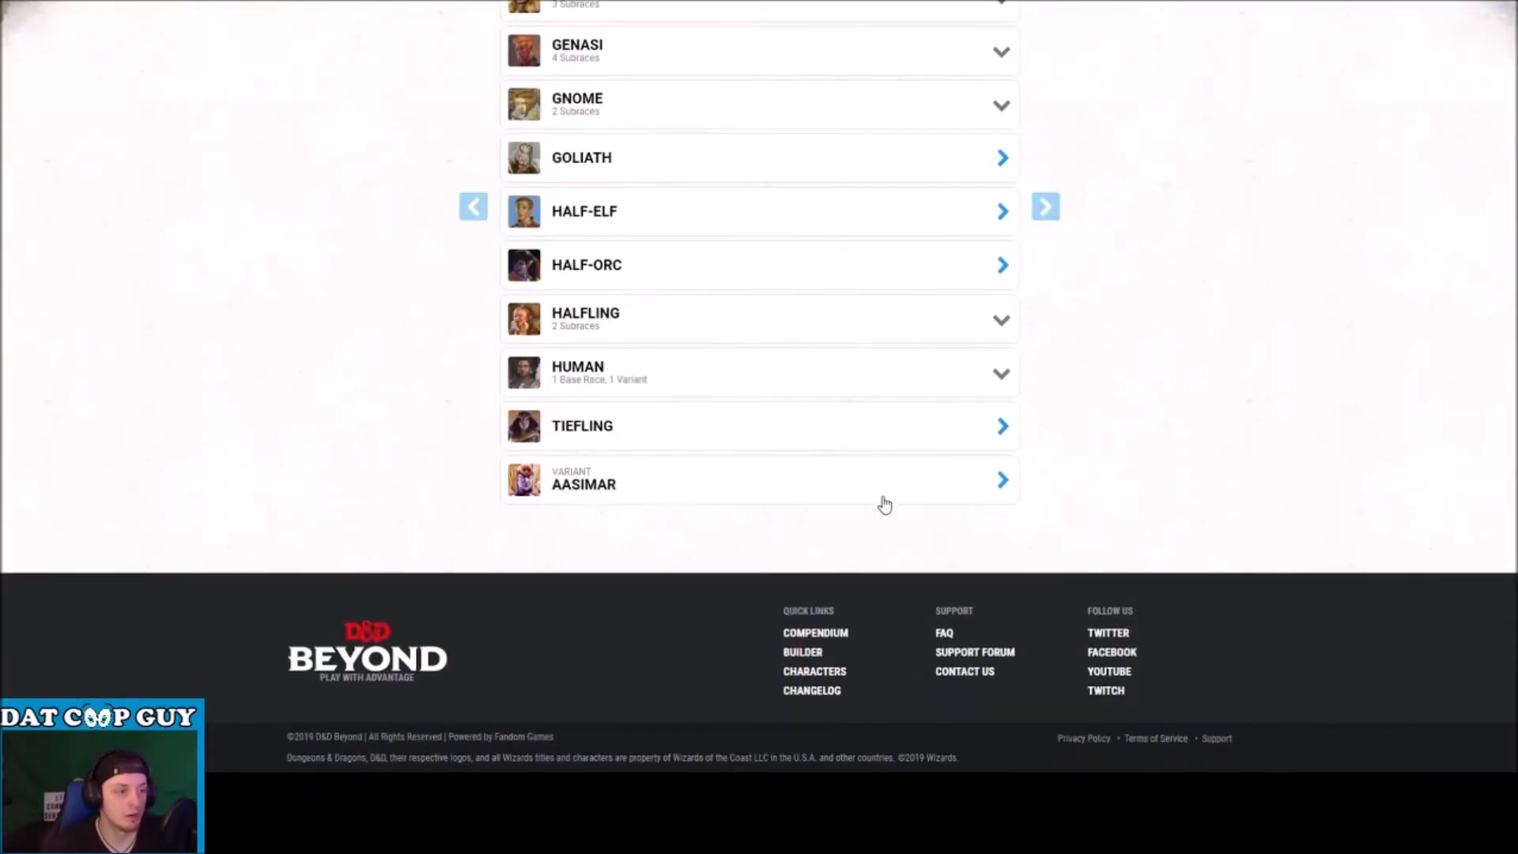
scroll(882, 502, up, 5)
scroll(834, 427, down, 2)
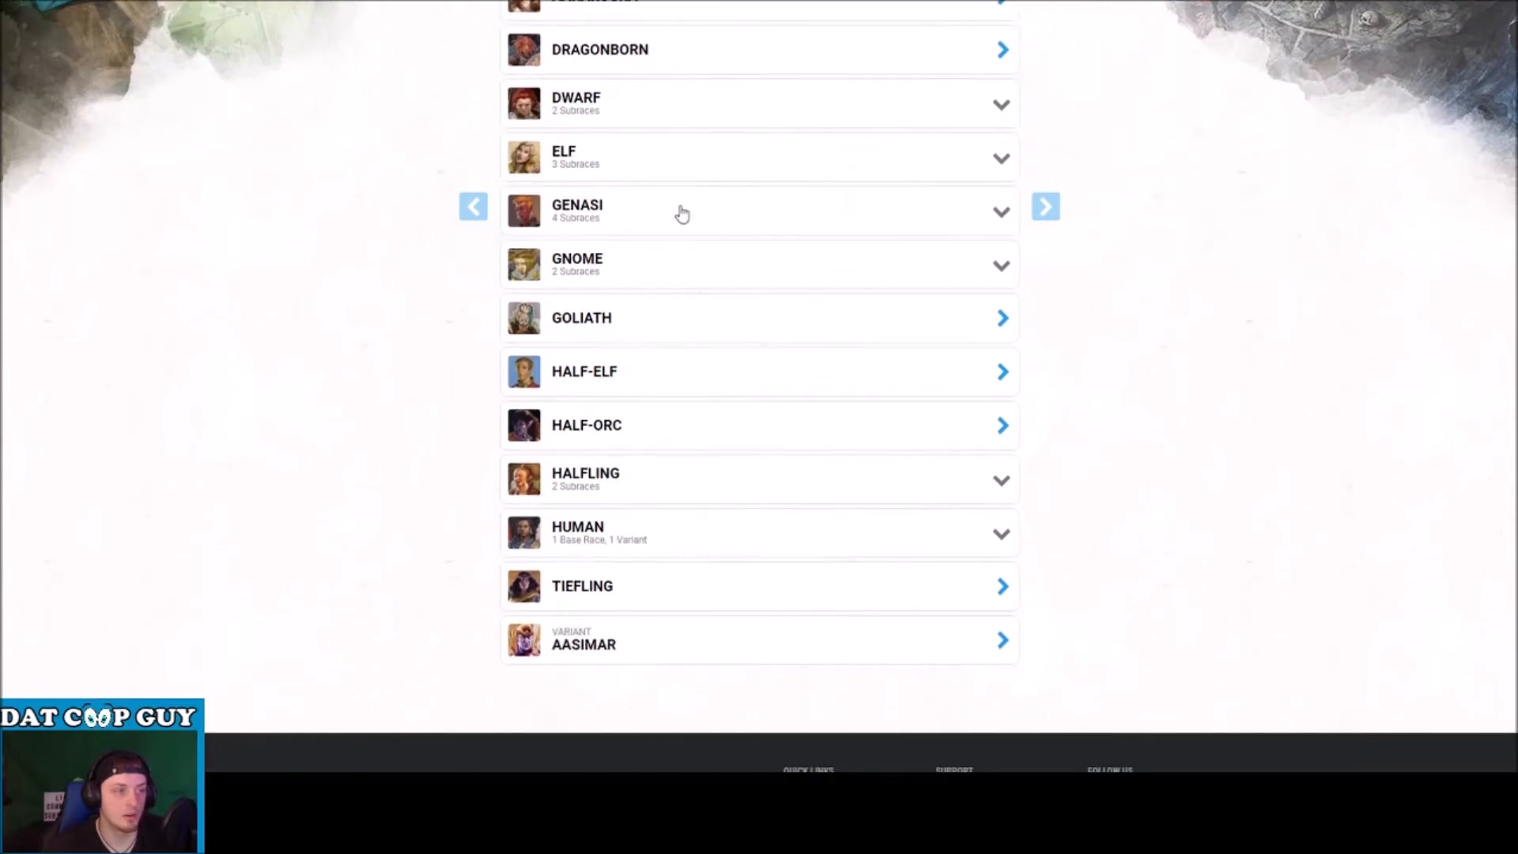
scroll(814, 553, up, 1)
scroll(820, 563, up, 1)
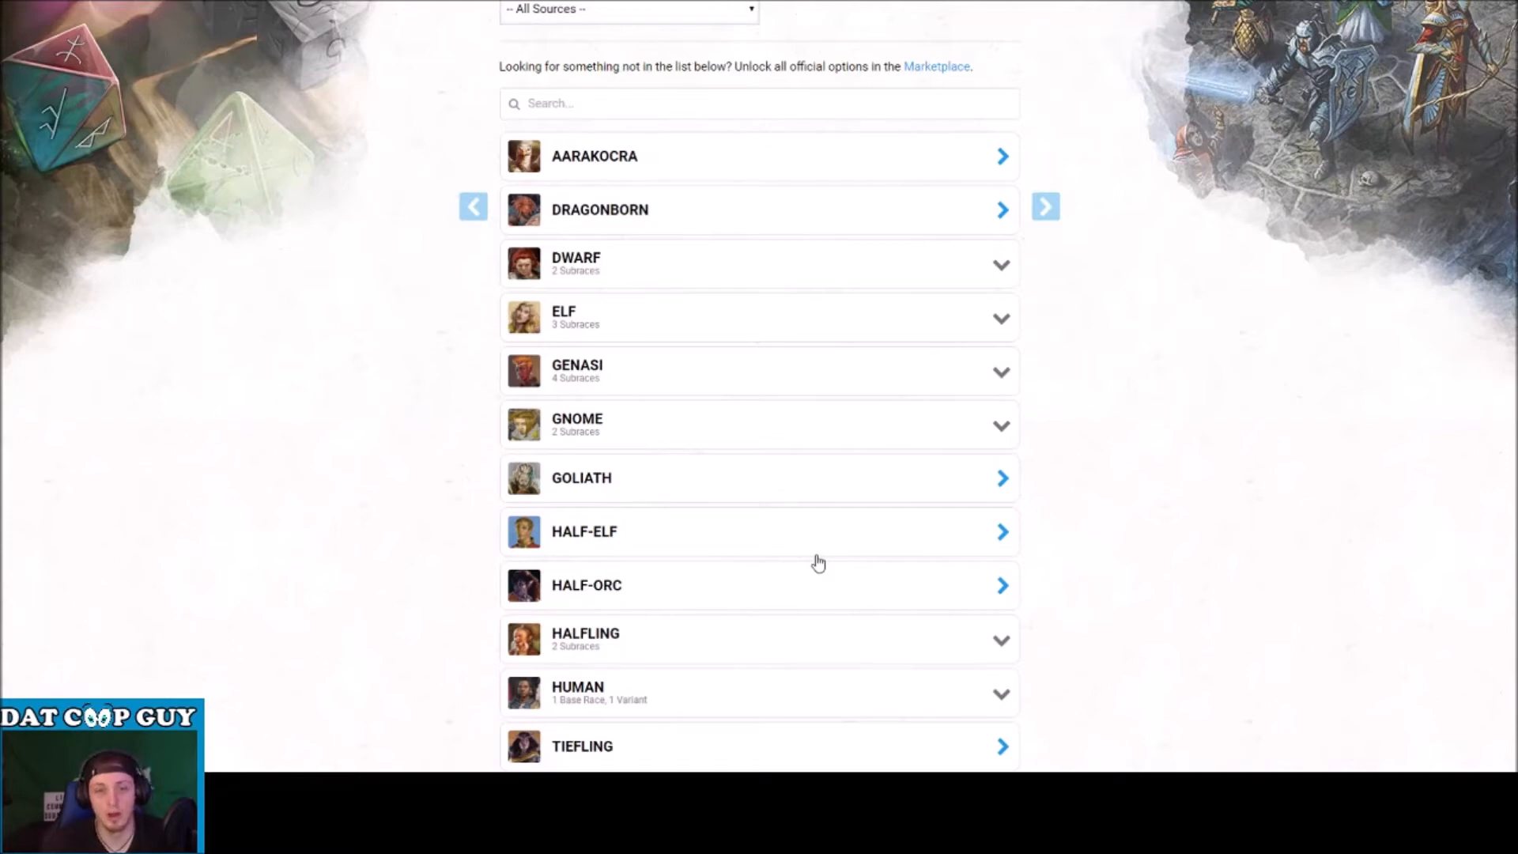
scroll(611, 548, down, 3)
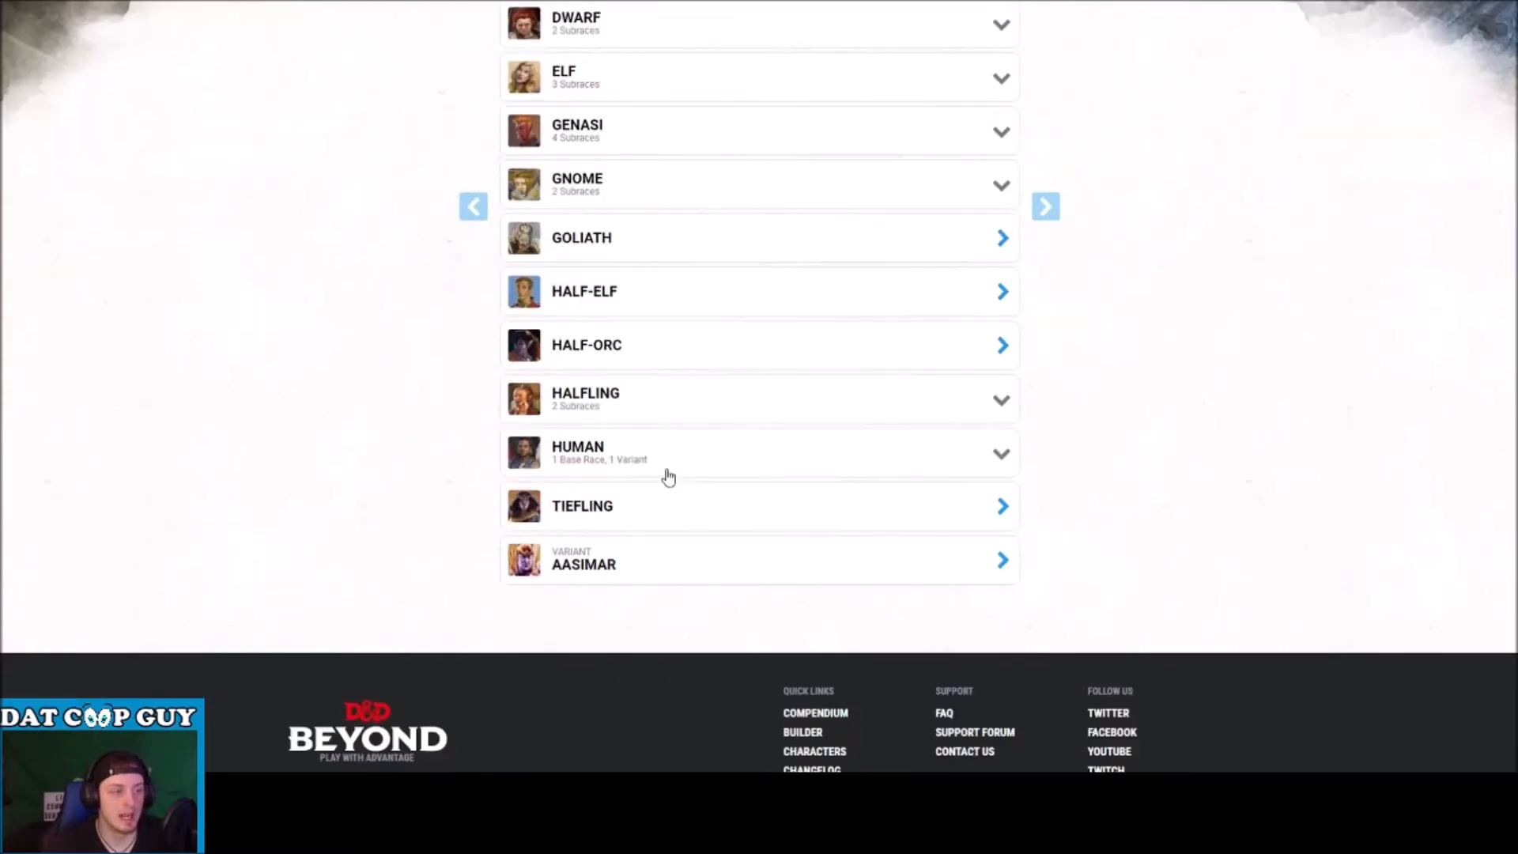
scroll(844, 386, up, 4)
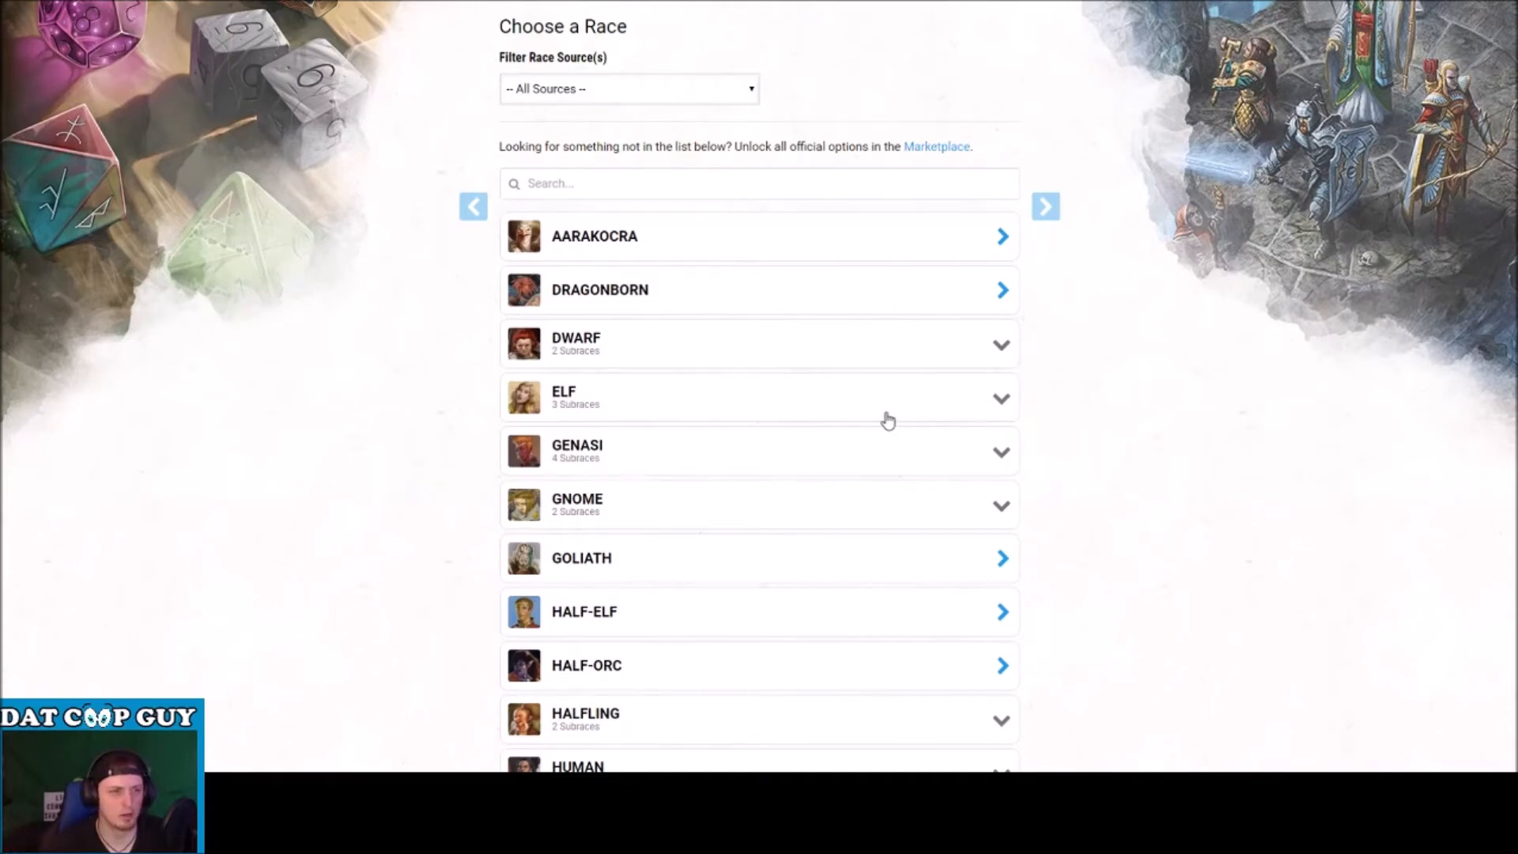
scroll(886, 420, up, 1)
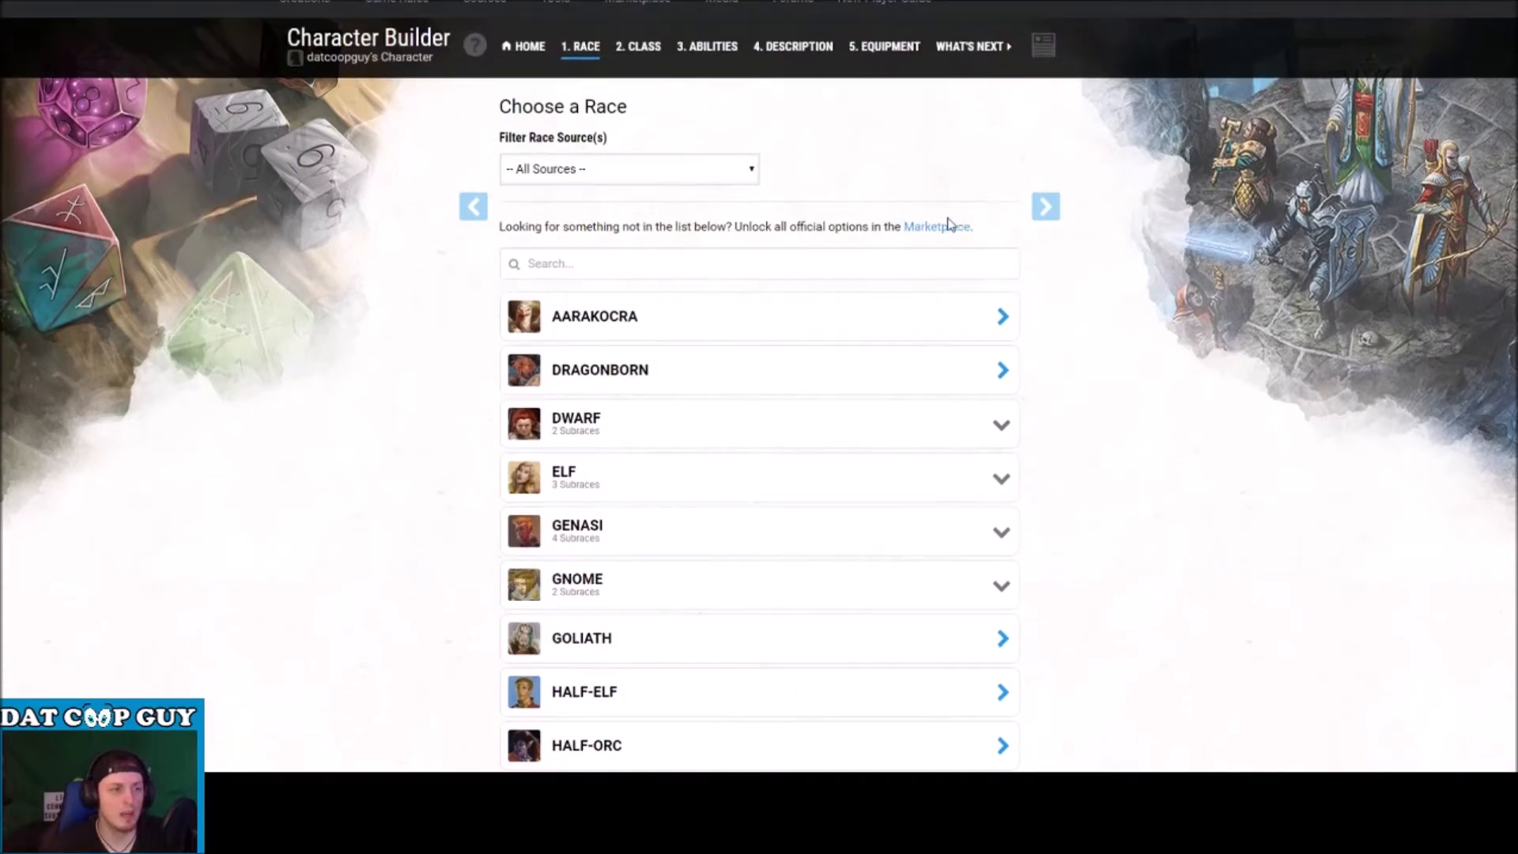
Browse the Marketplace's bundles, sourcebooks and adventures, and return to the race selection.
click(925, 230)
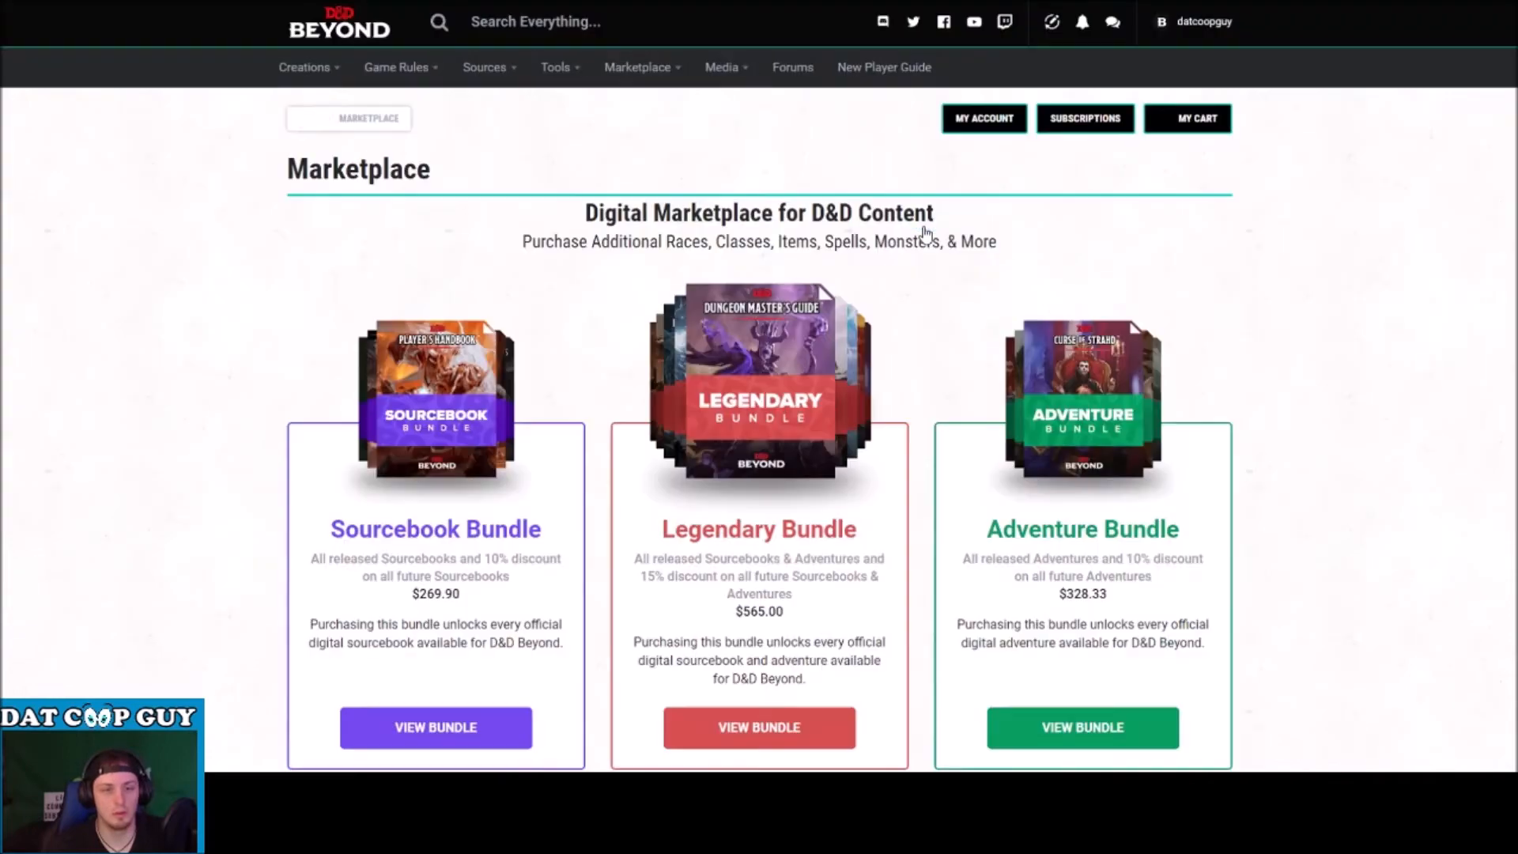
scroll(925, 233, down, 2)
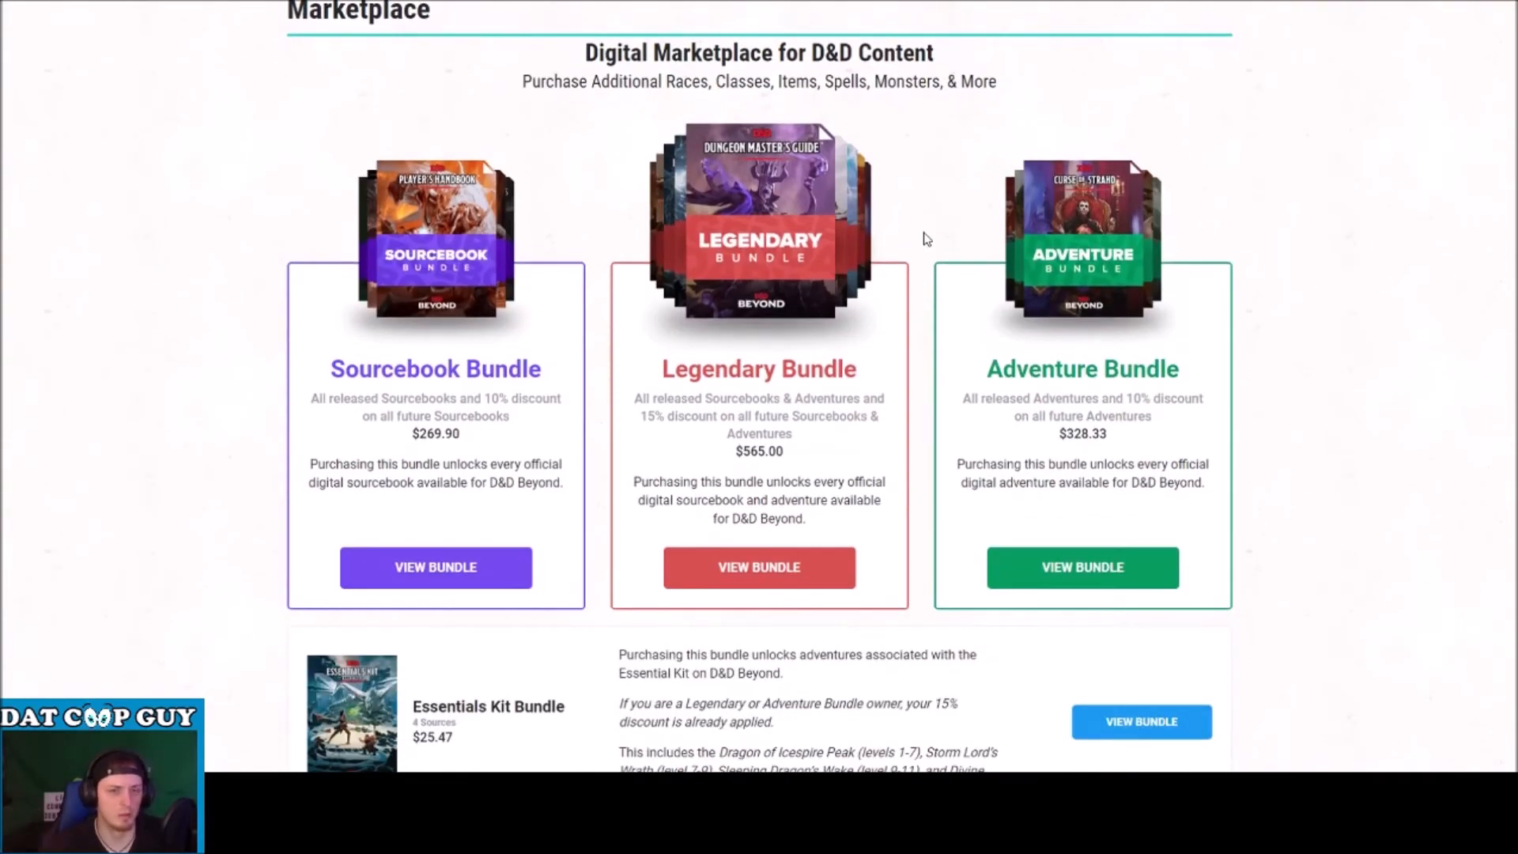
scroll(926, 239, down, 15)
scroll(630, 532, down, 20)
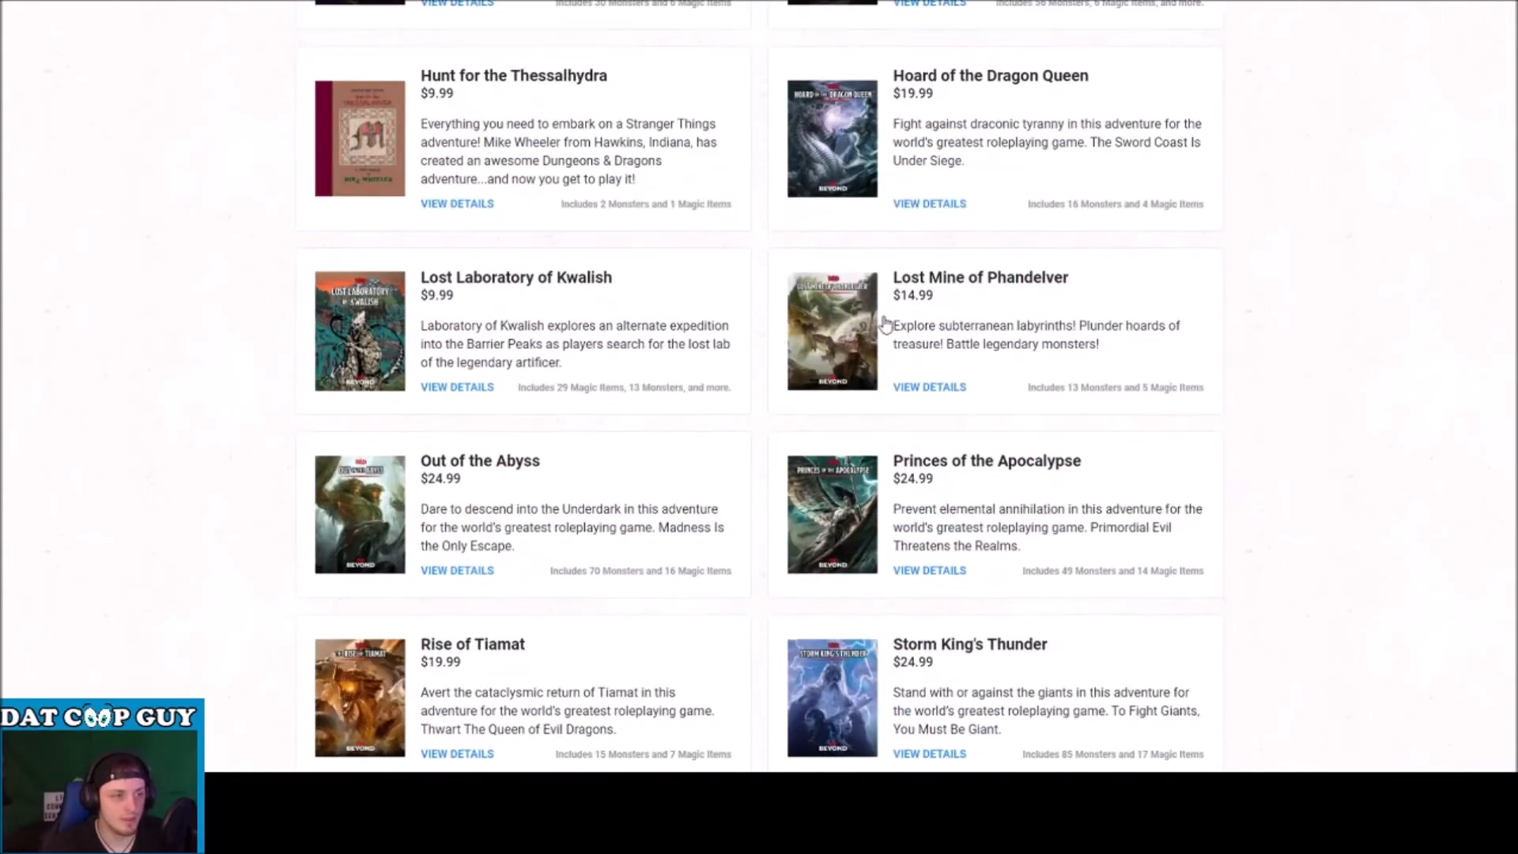
scroll(802, 606, up, 15)
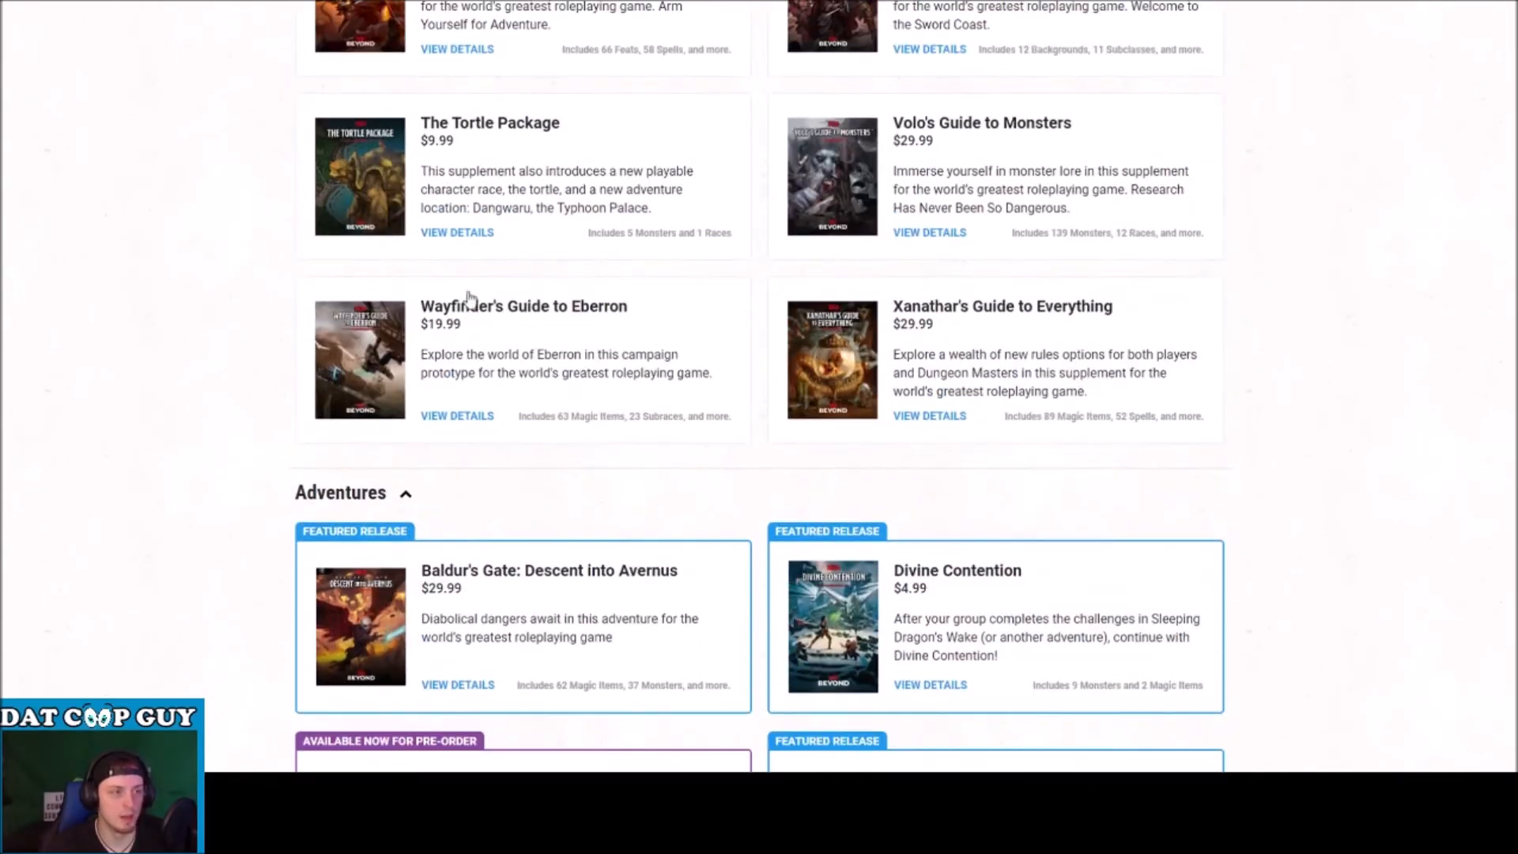
scroll(607, 535, up, 20)
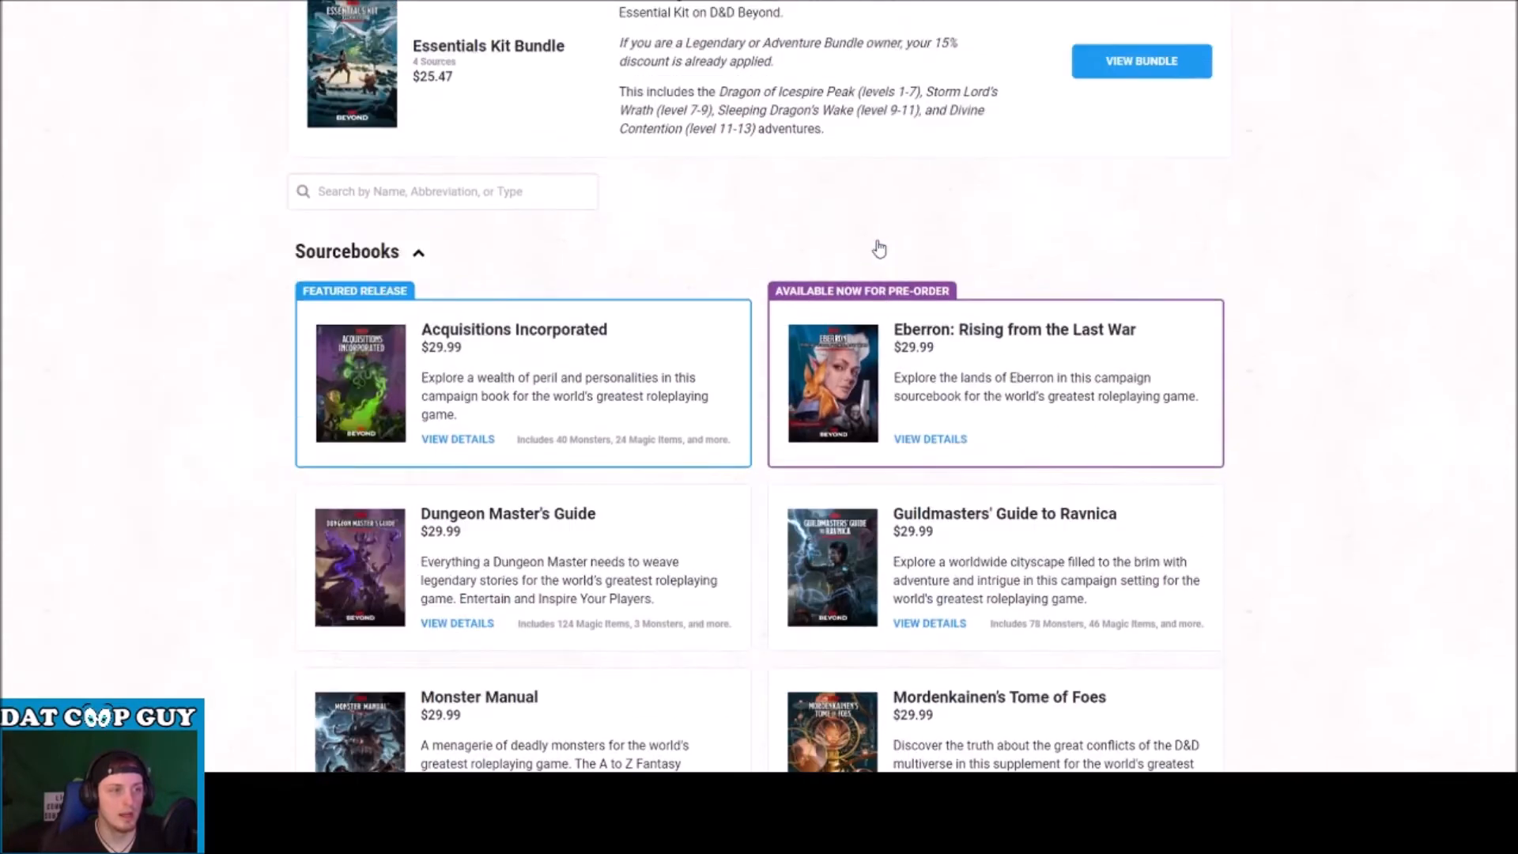
scroll(885, 322, up, 3)
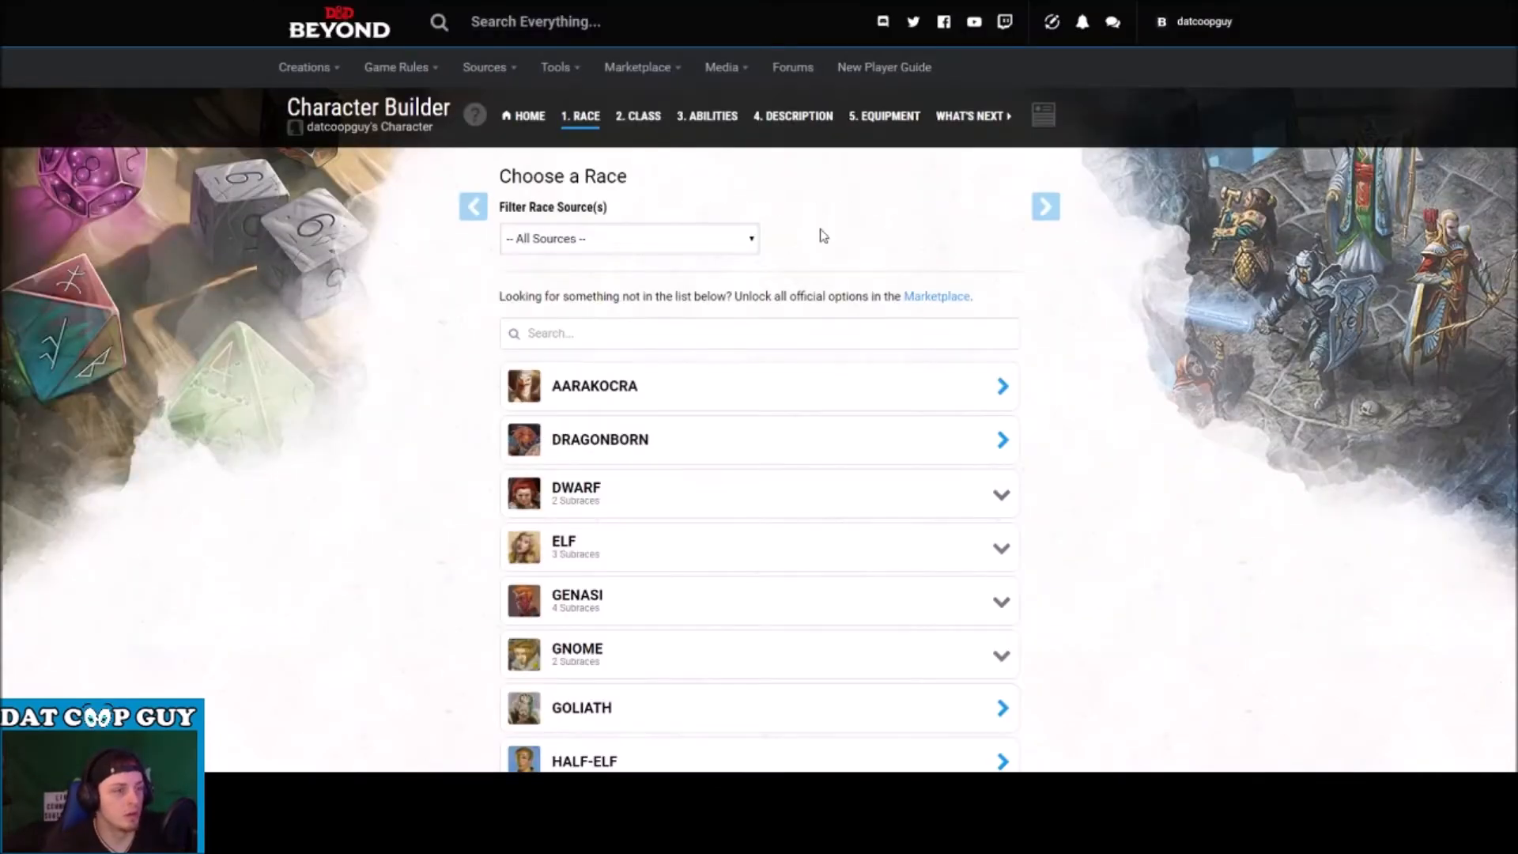
Choose the High Elf subrace as the character's race and confirm it.
scroll(804, 375, down, 3)
scroll(803, 374, down, 1)
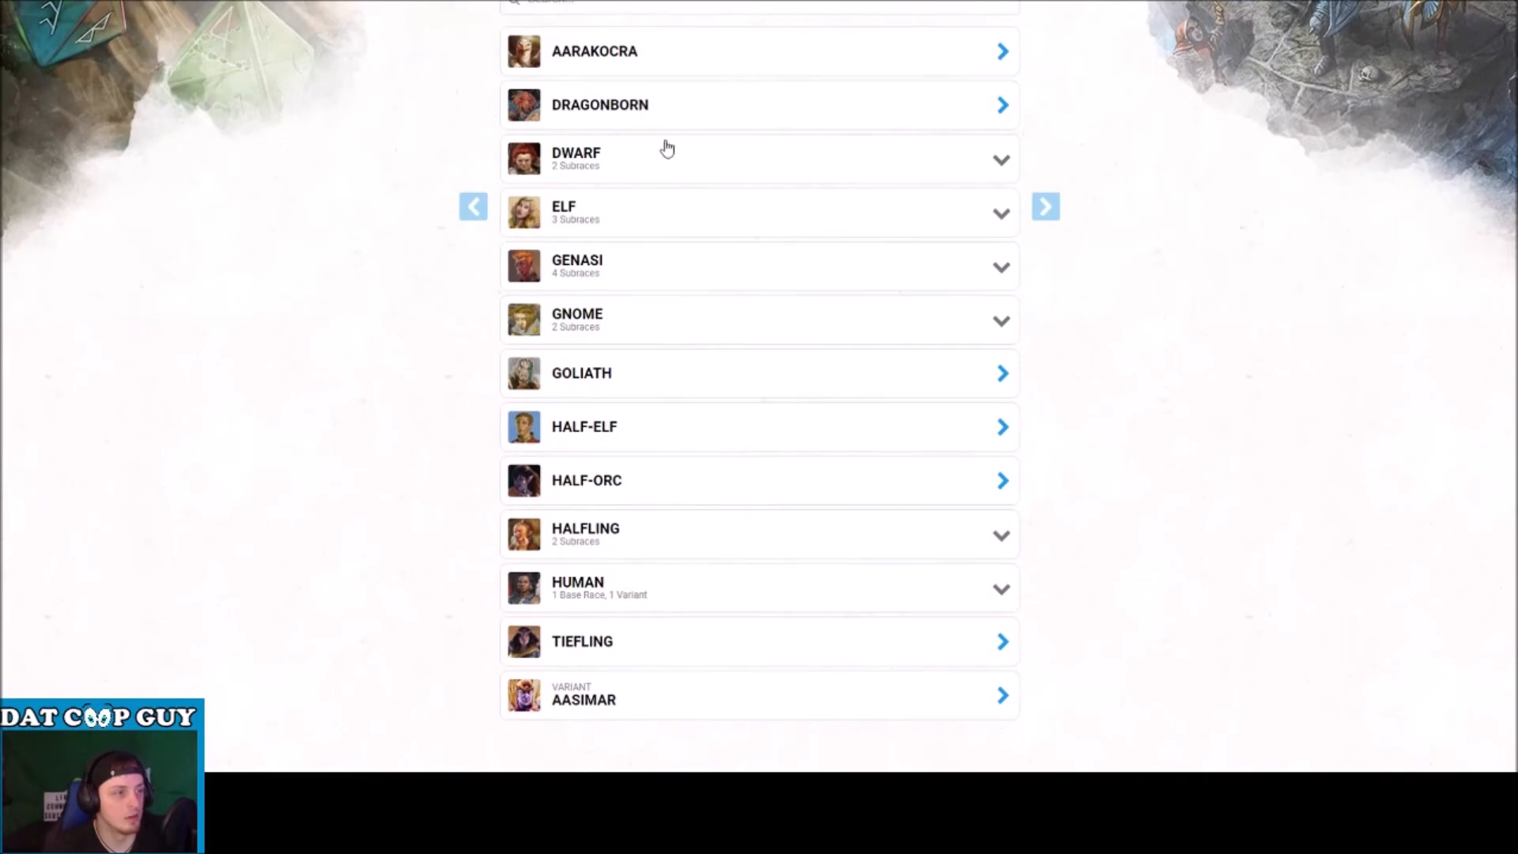
click(662, 232)
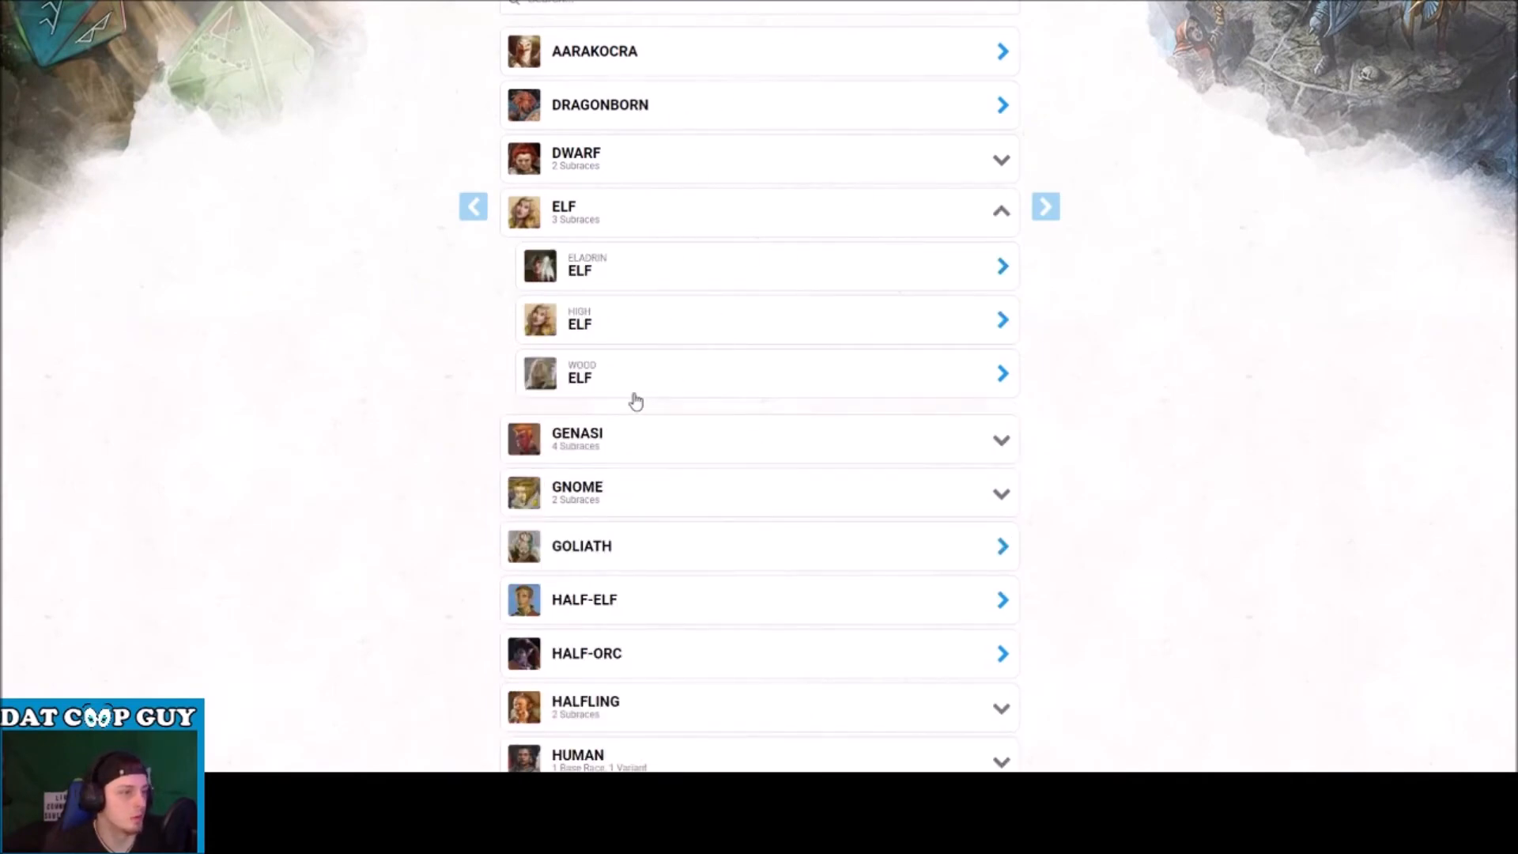
click(644, 321)
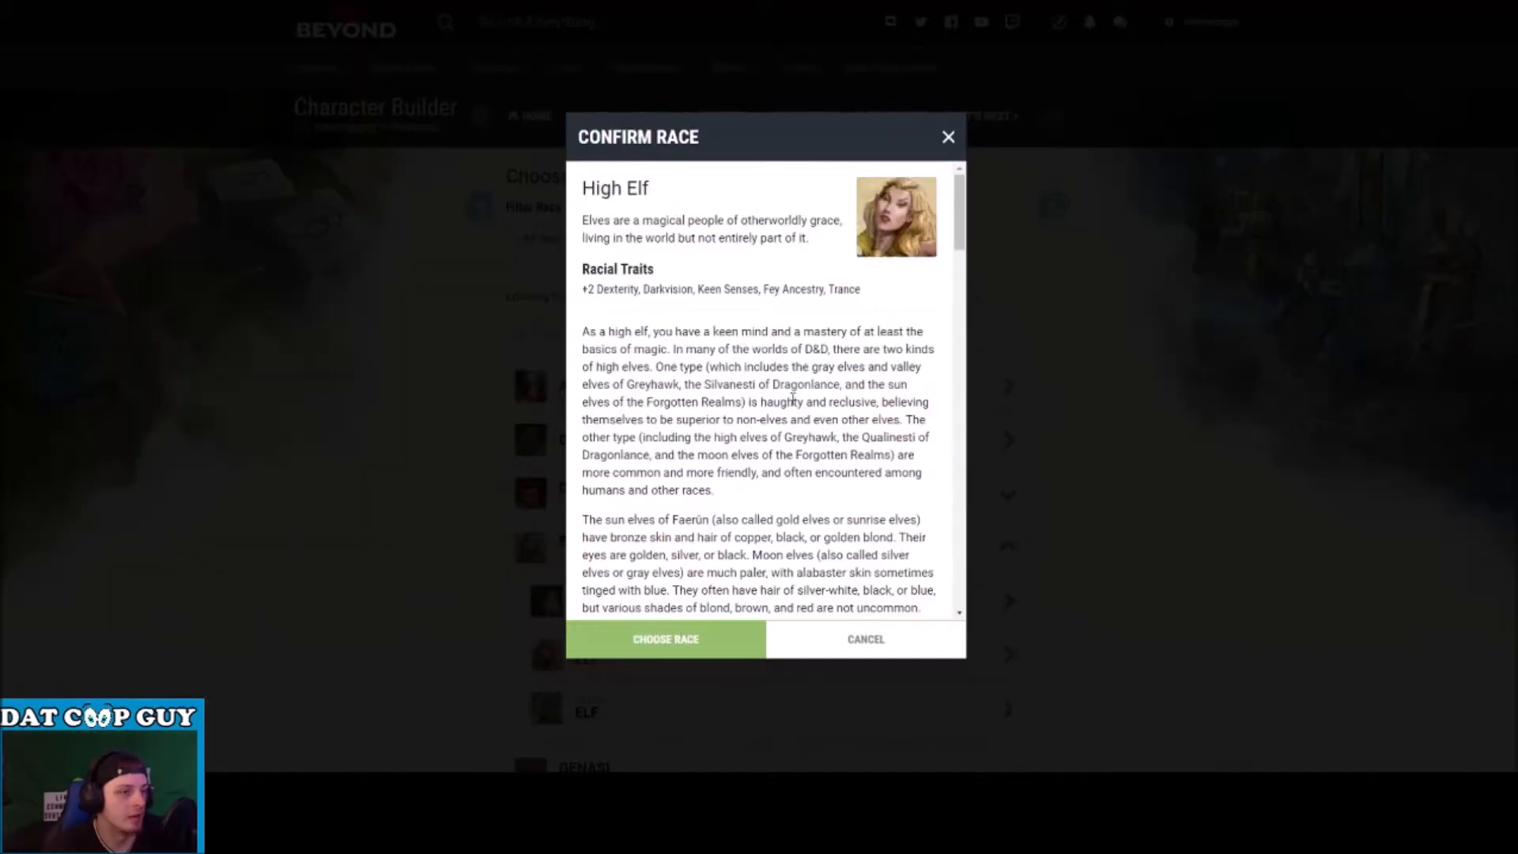
click(668, 650)
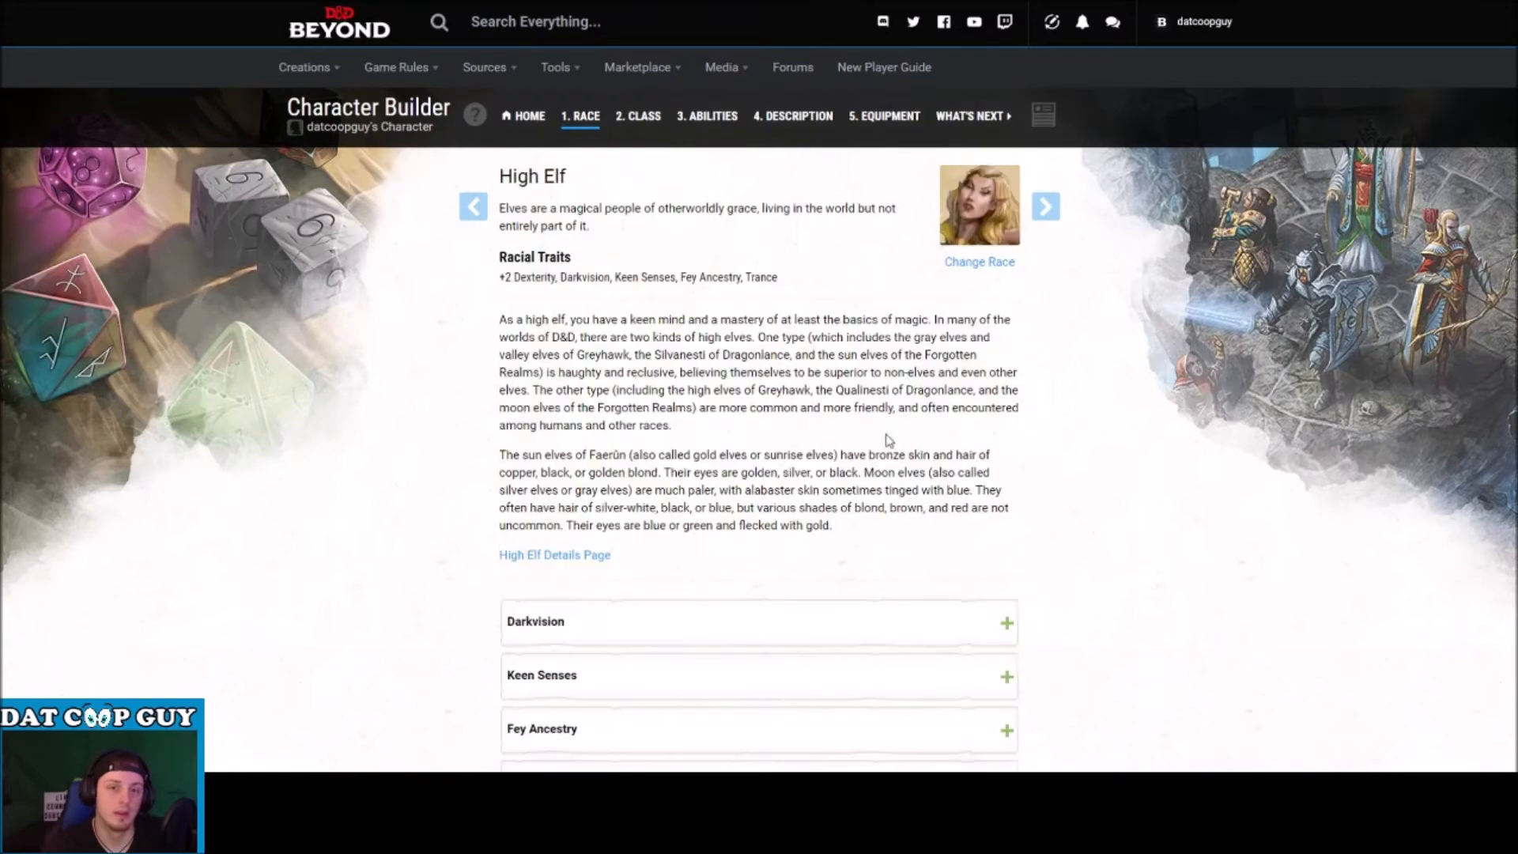
Examine the descriptions of the High Elf's Darkvision and Keen Senses traits.
scroll(424, 219, down, 3)
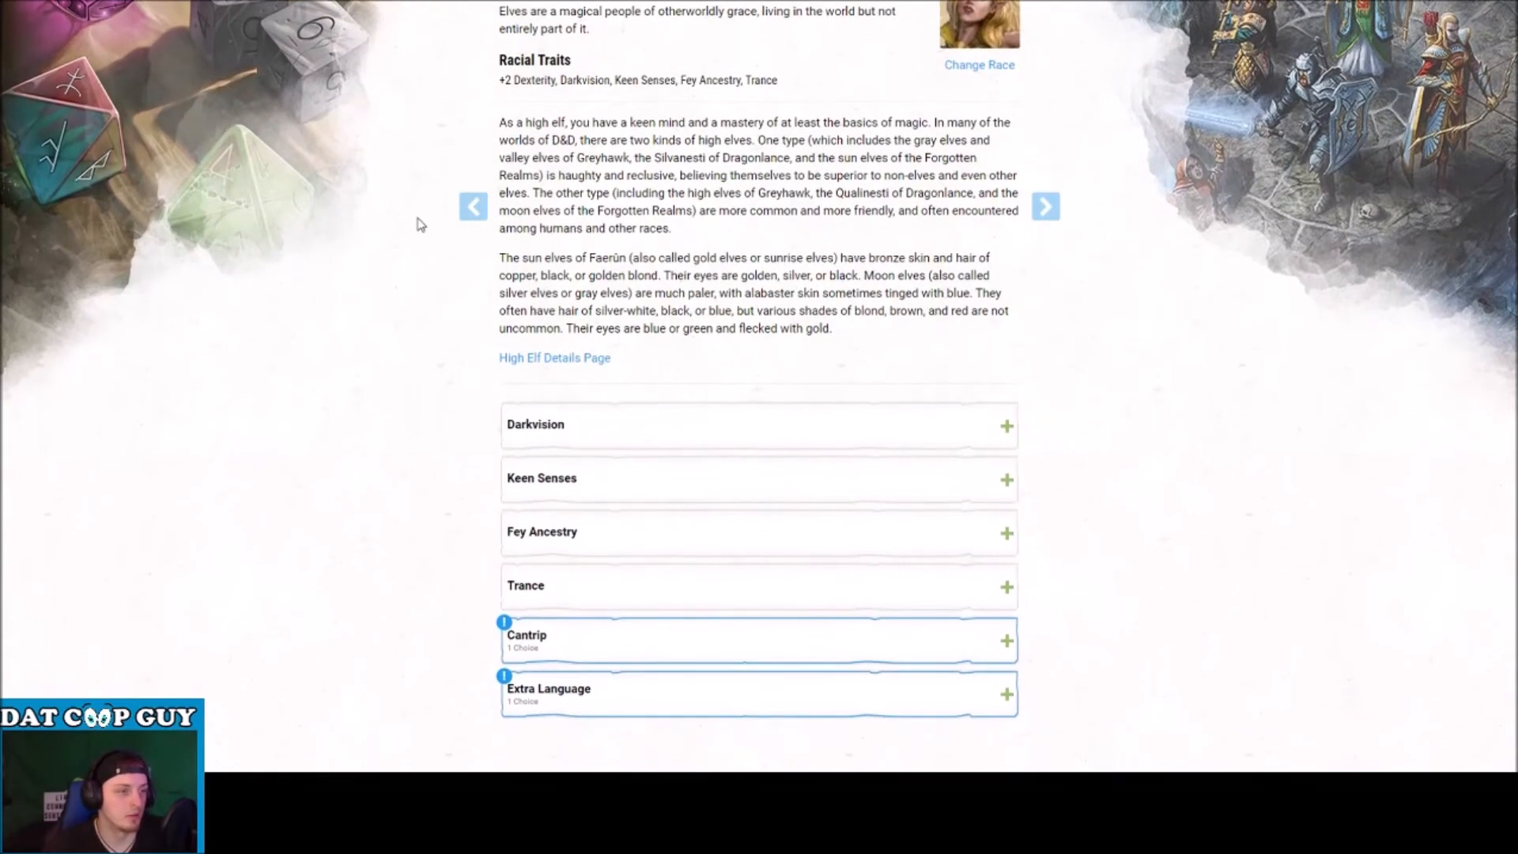
click(782, 448)
click(770, 449)
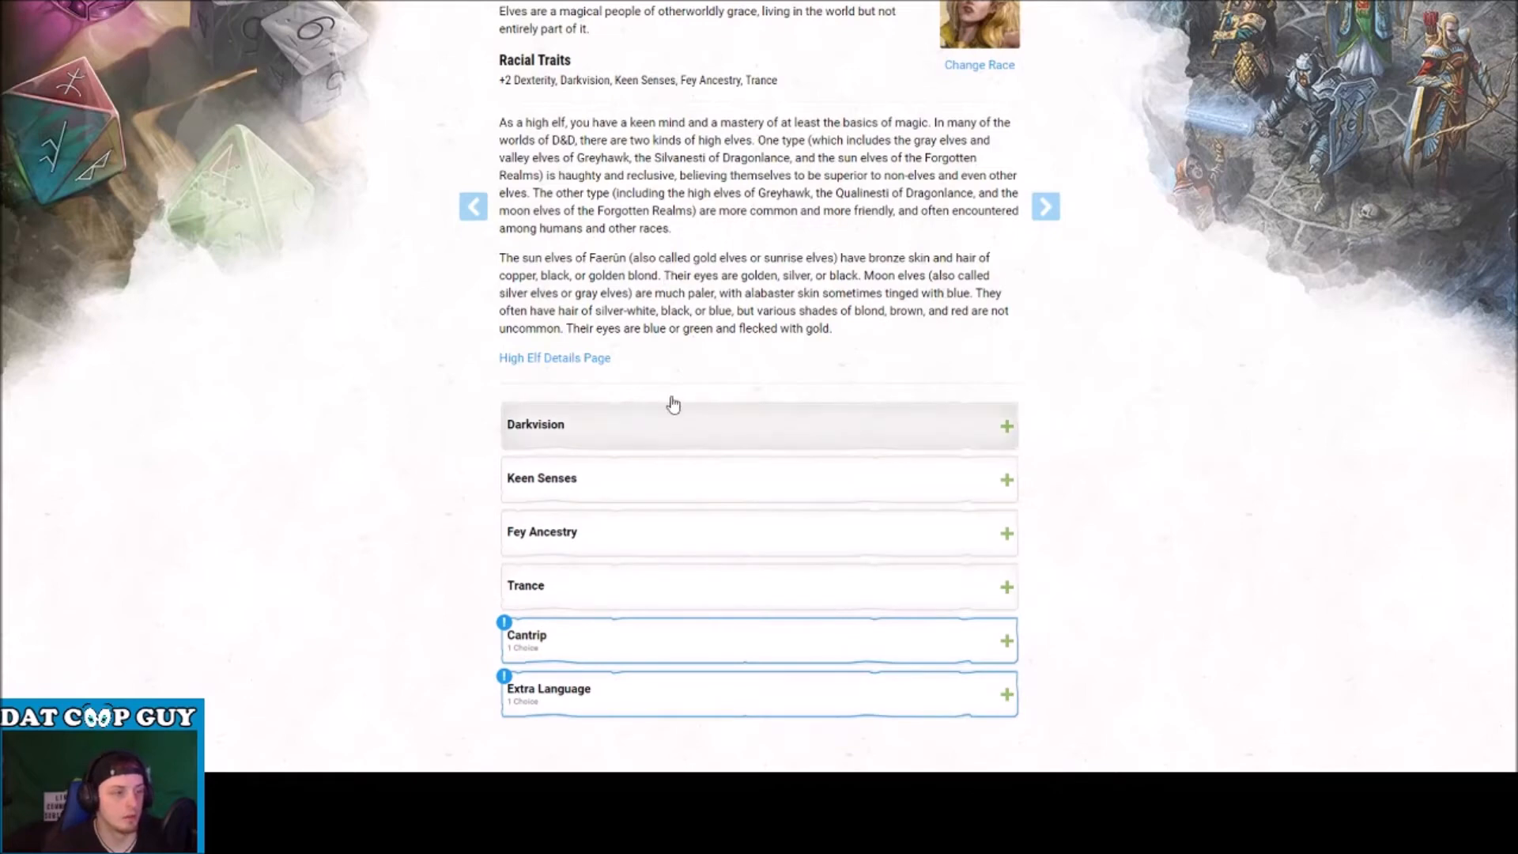
click(552, 424)
click(554, 425)
click(668, 491)
click(668, 486)
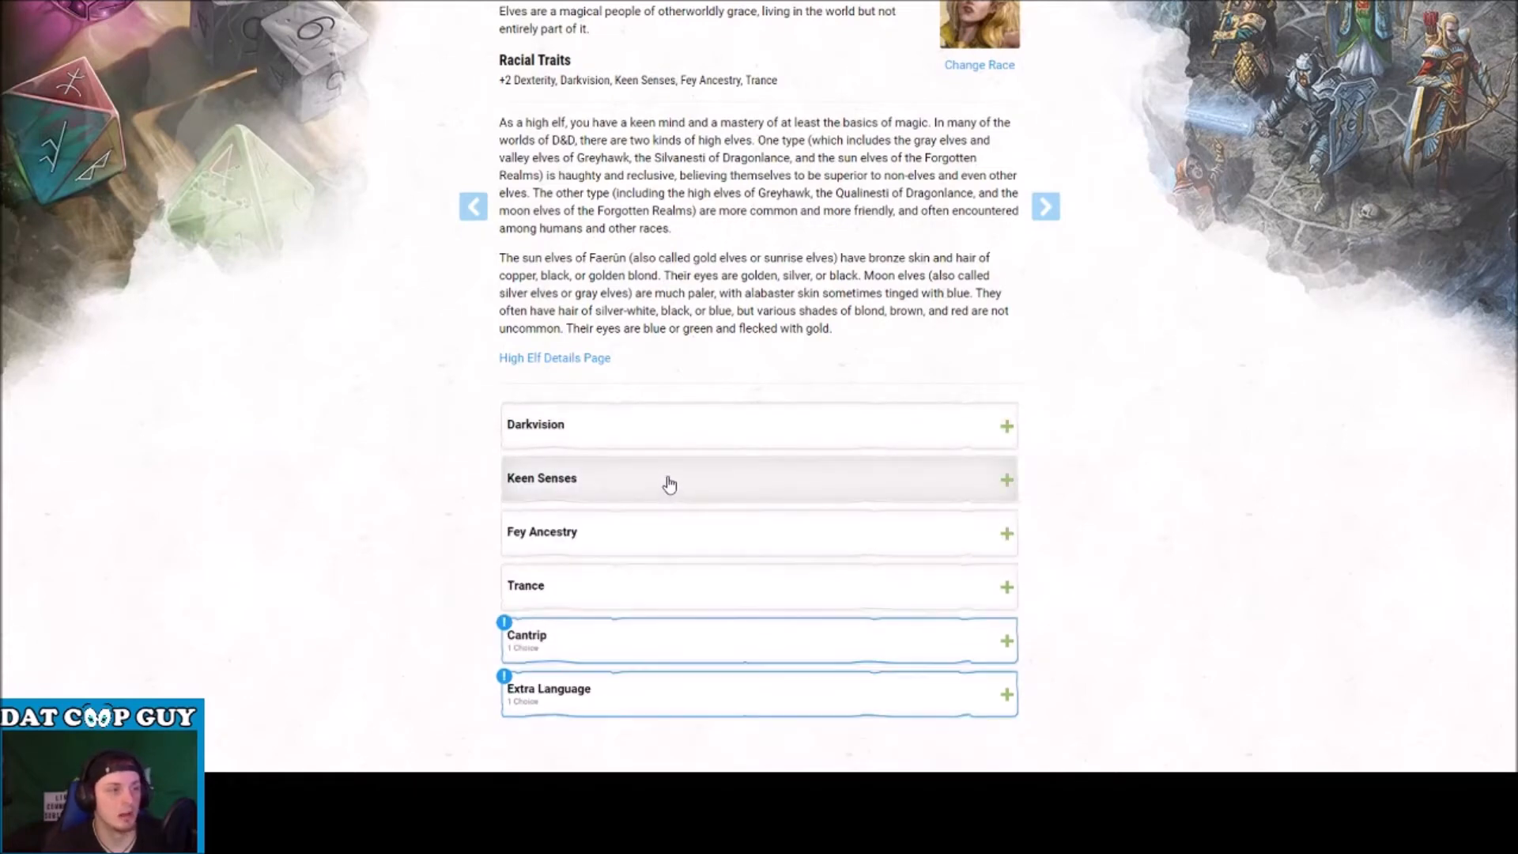
Choose Minor Illusion as the High Elf's wizard cantrip.
click(648, 637)
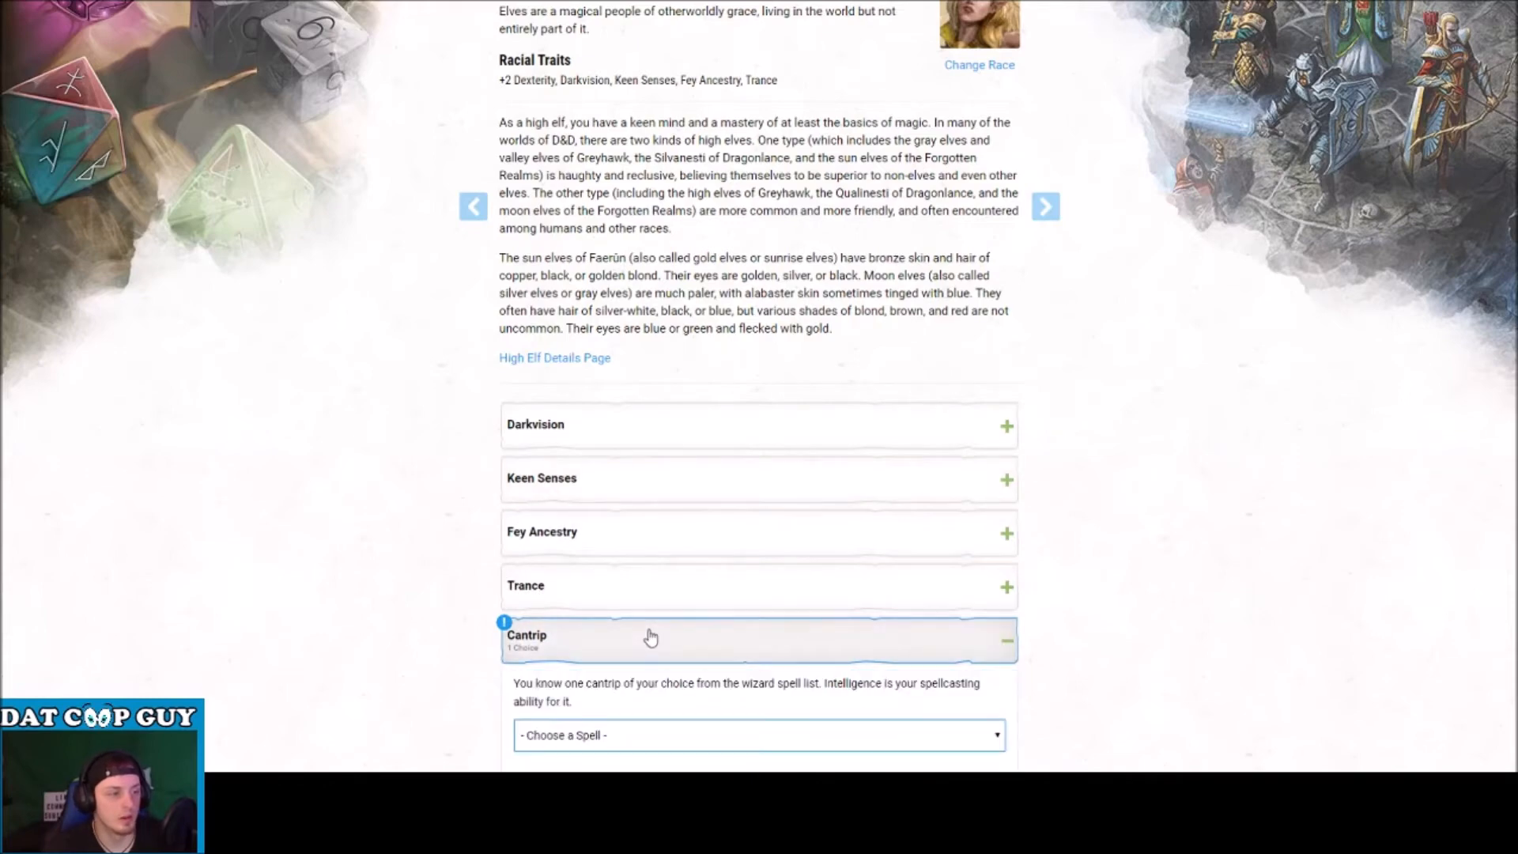
scroll(664, 636, down, 2)
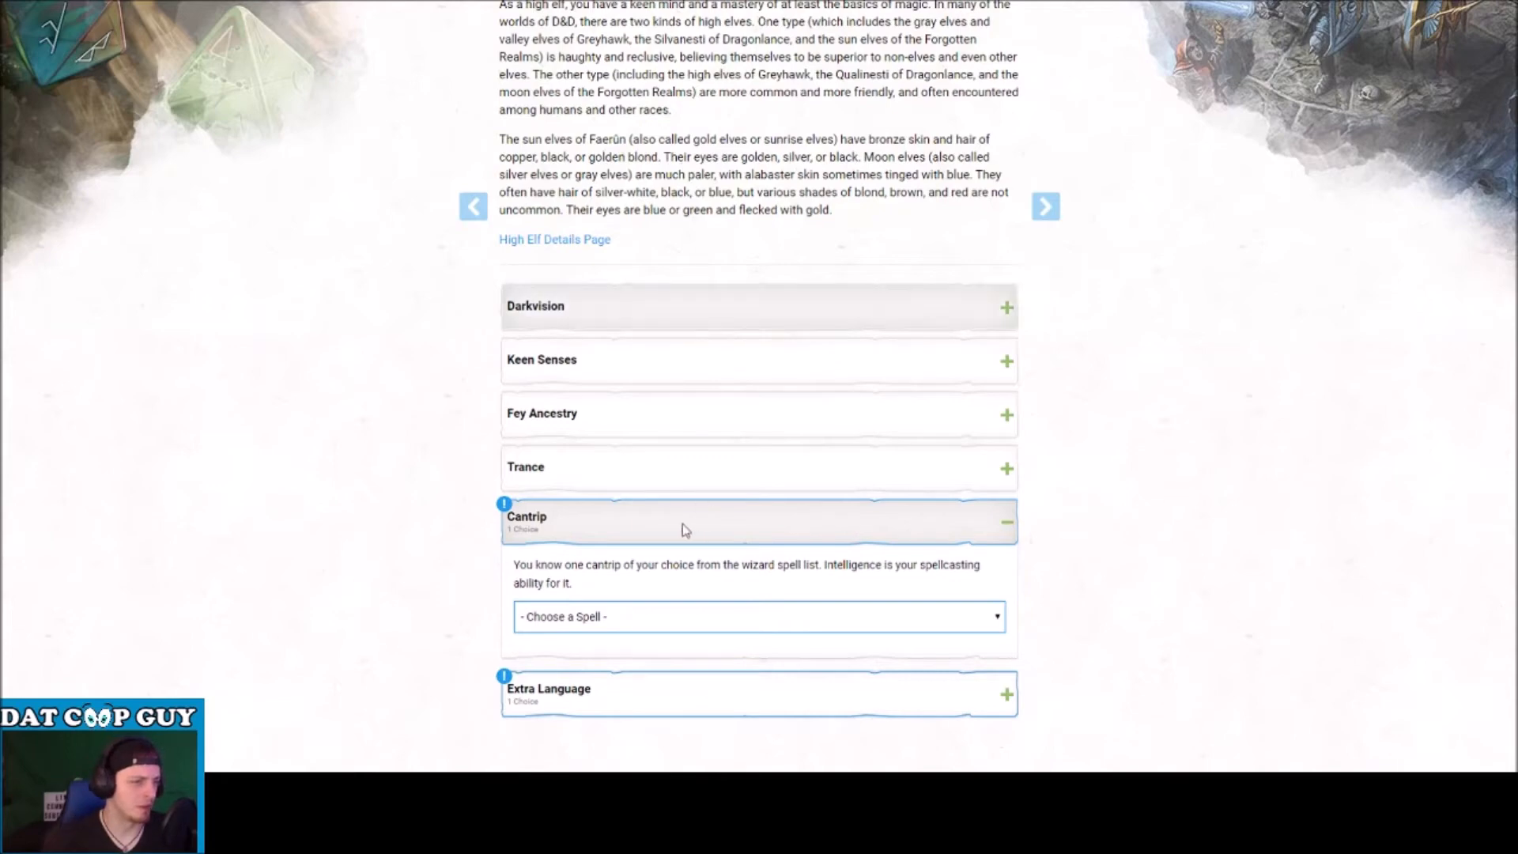
click(695, 637)
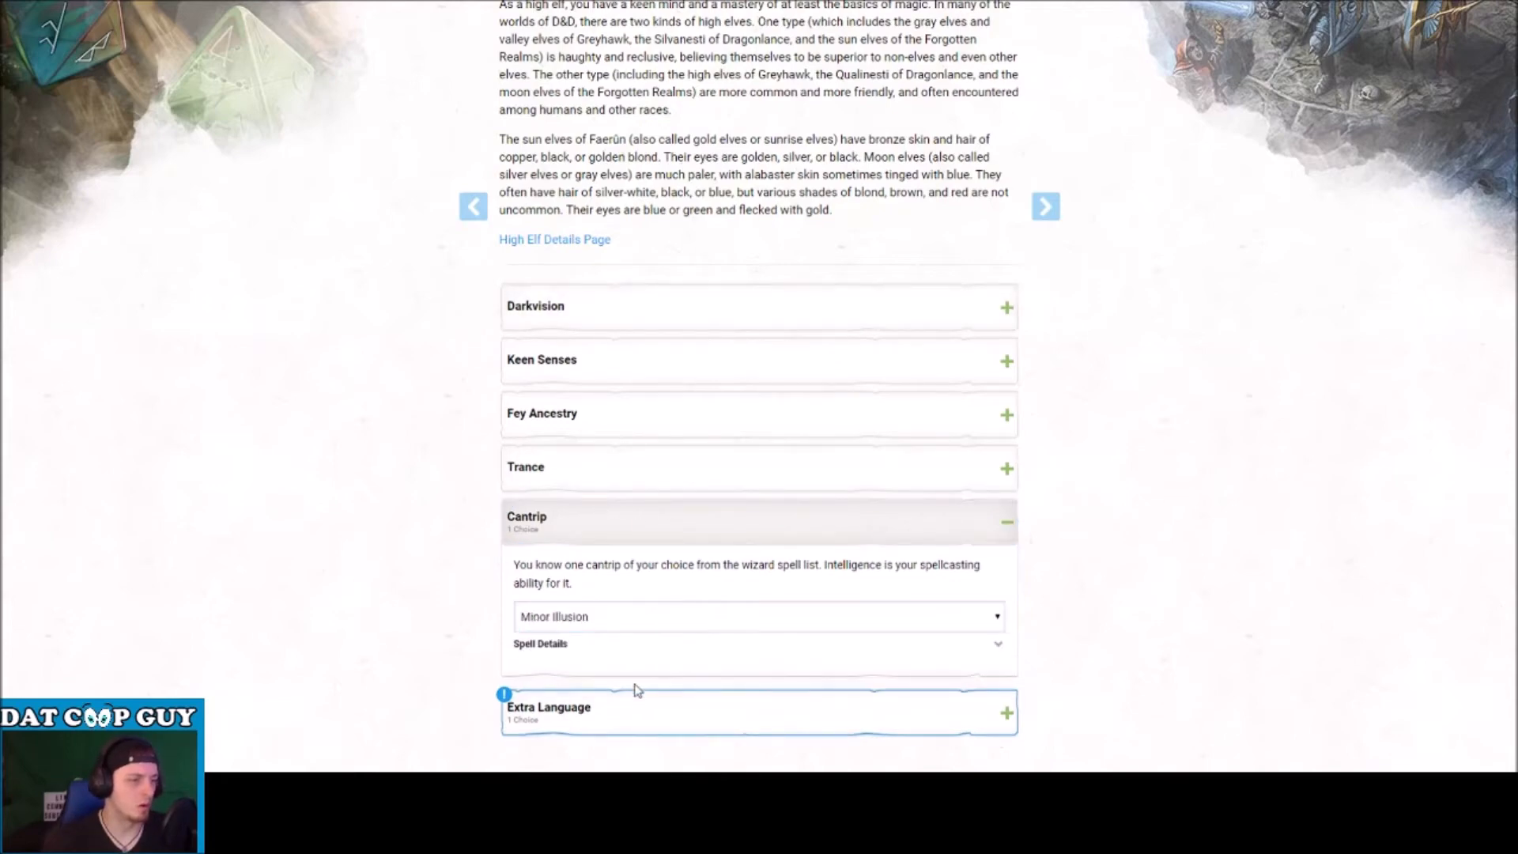
scroll(600, 725, down, 1)
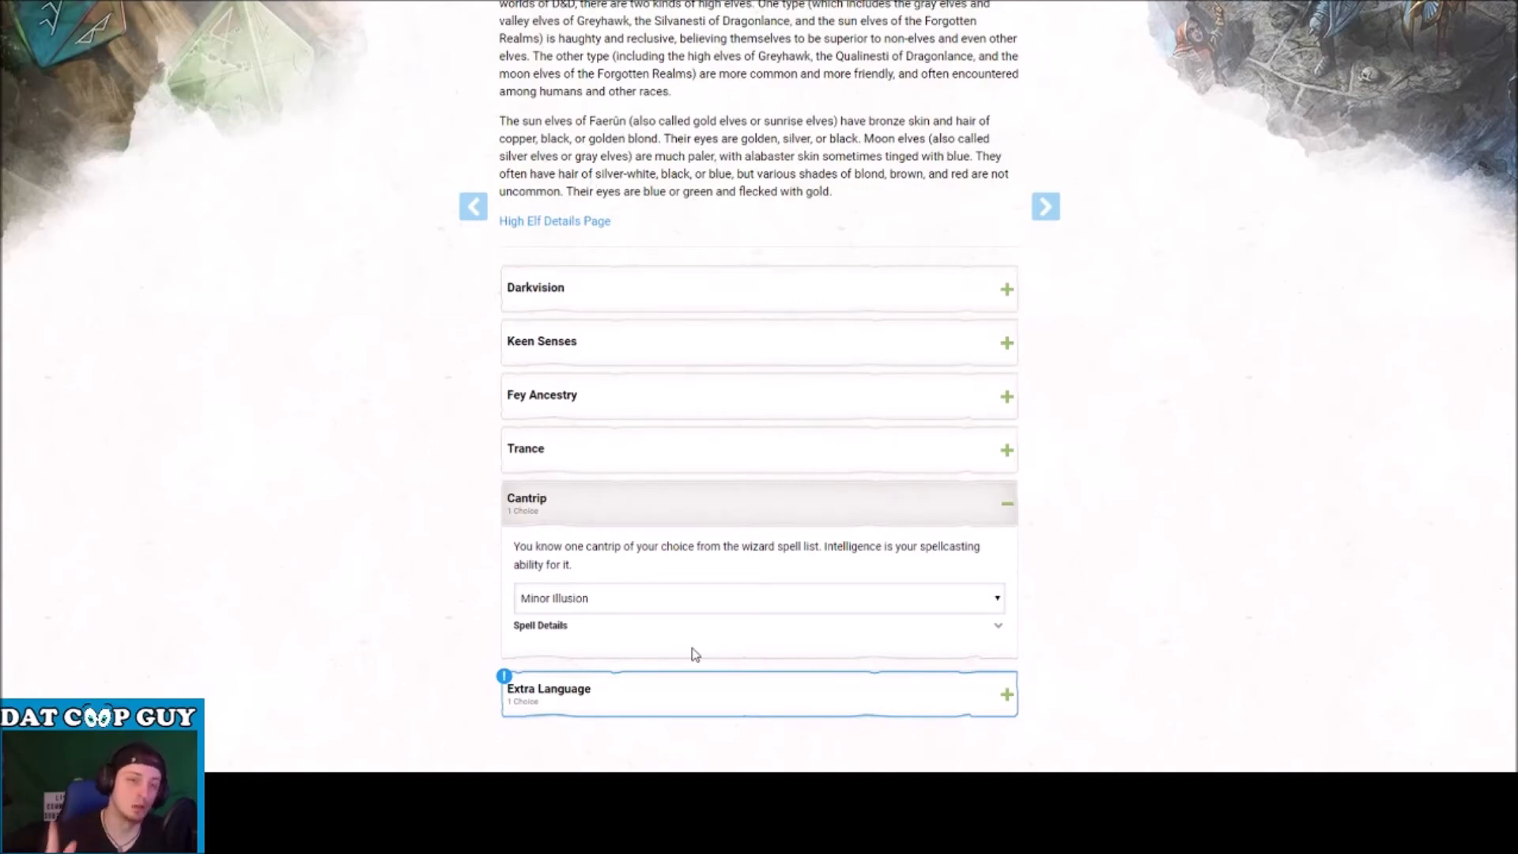
Choose an extra language for the High Elf and proceed to the class selection.
click(762, 705)
scroll(725, 713, down, 1)
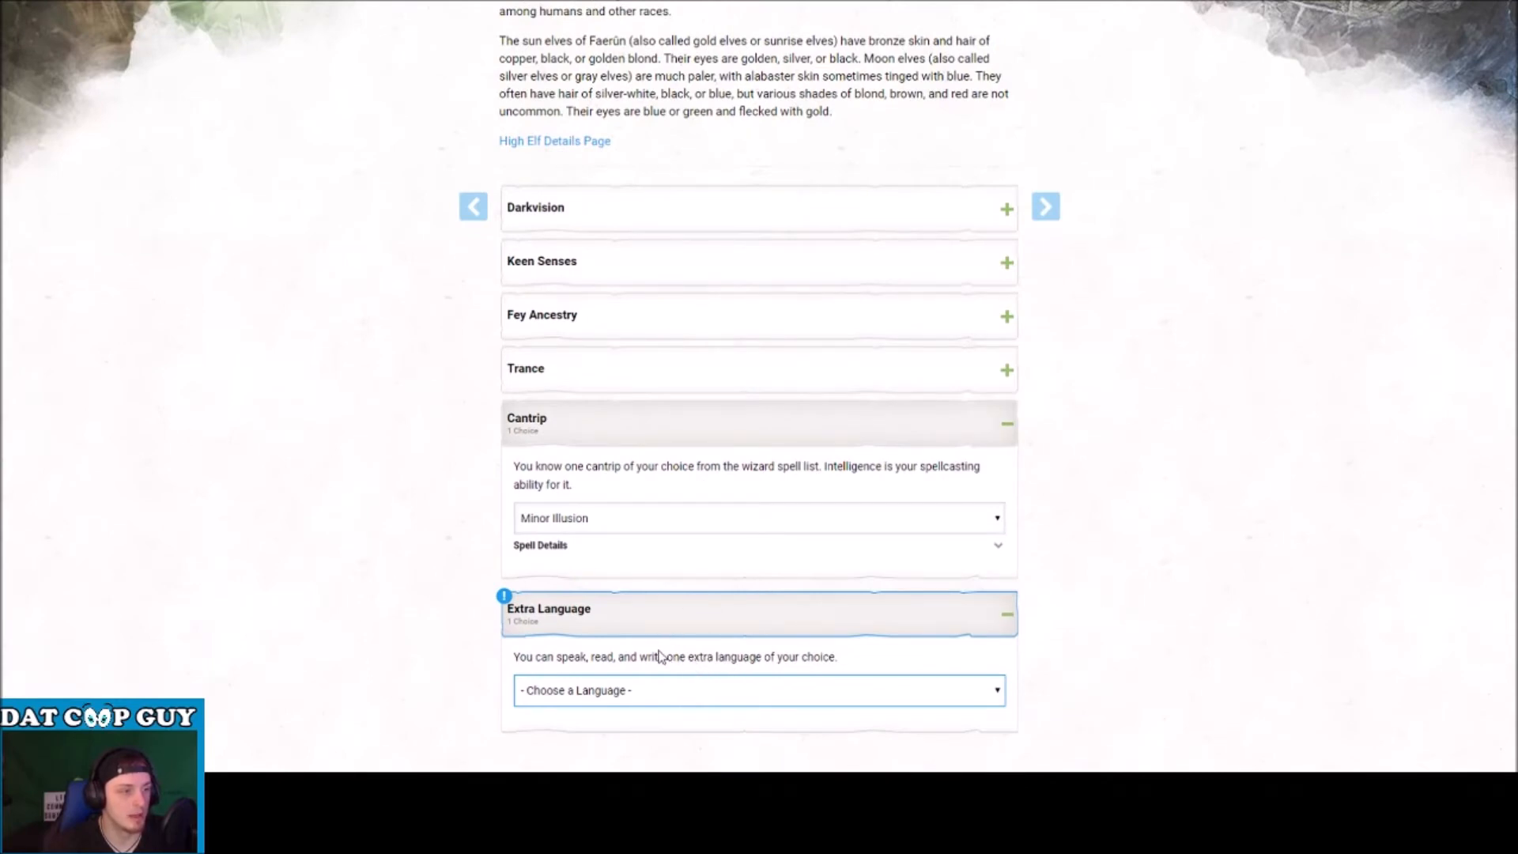
click(552, 427)
scroll(1055, 218, up, 3)
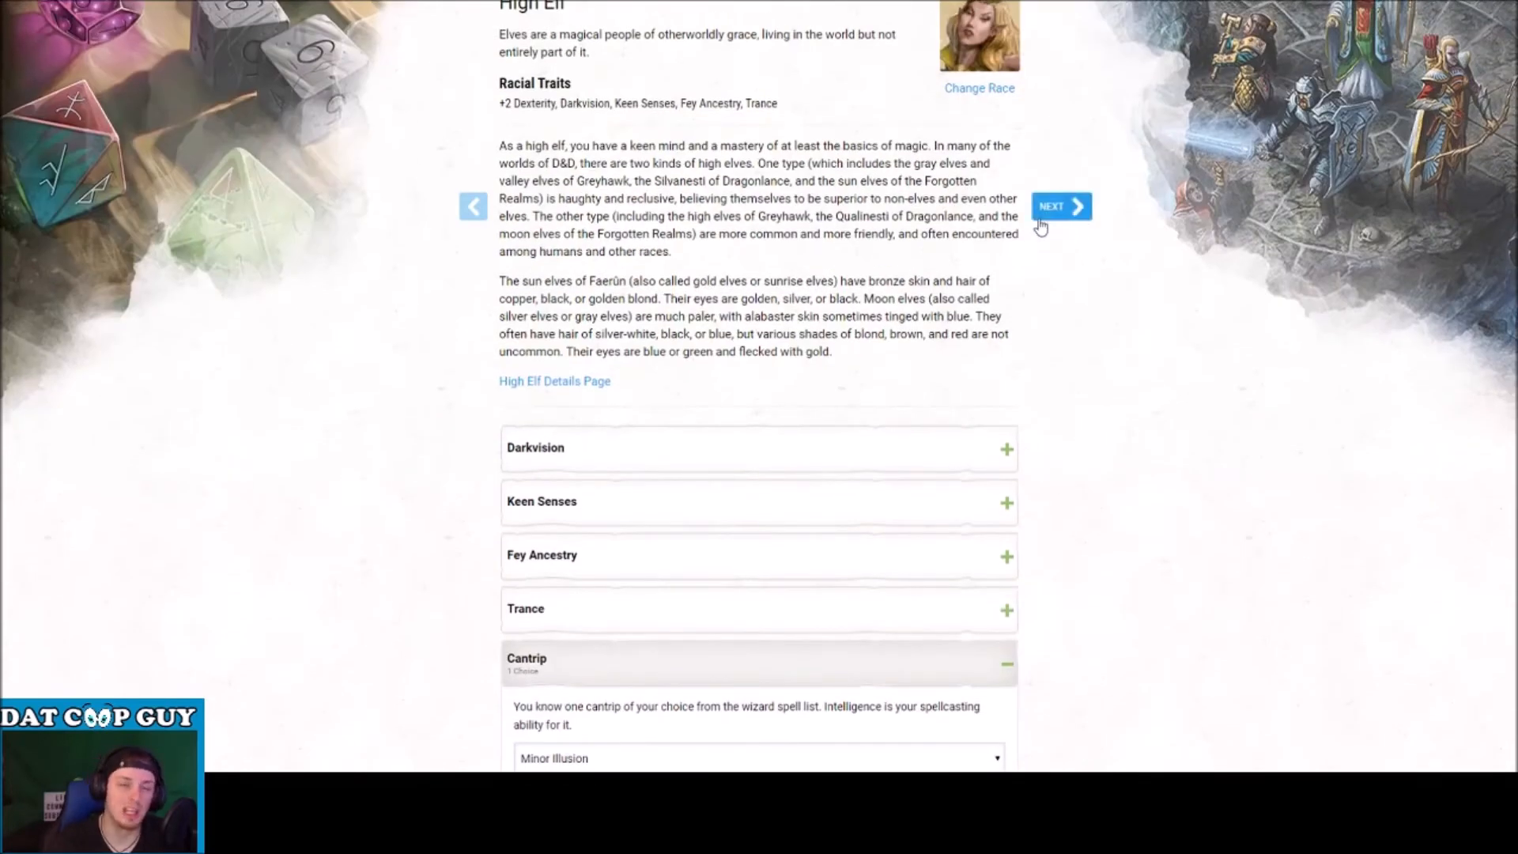
click(1040, 225)
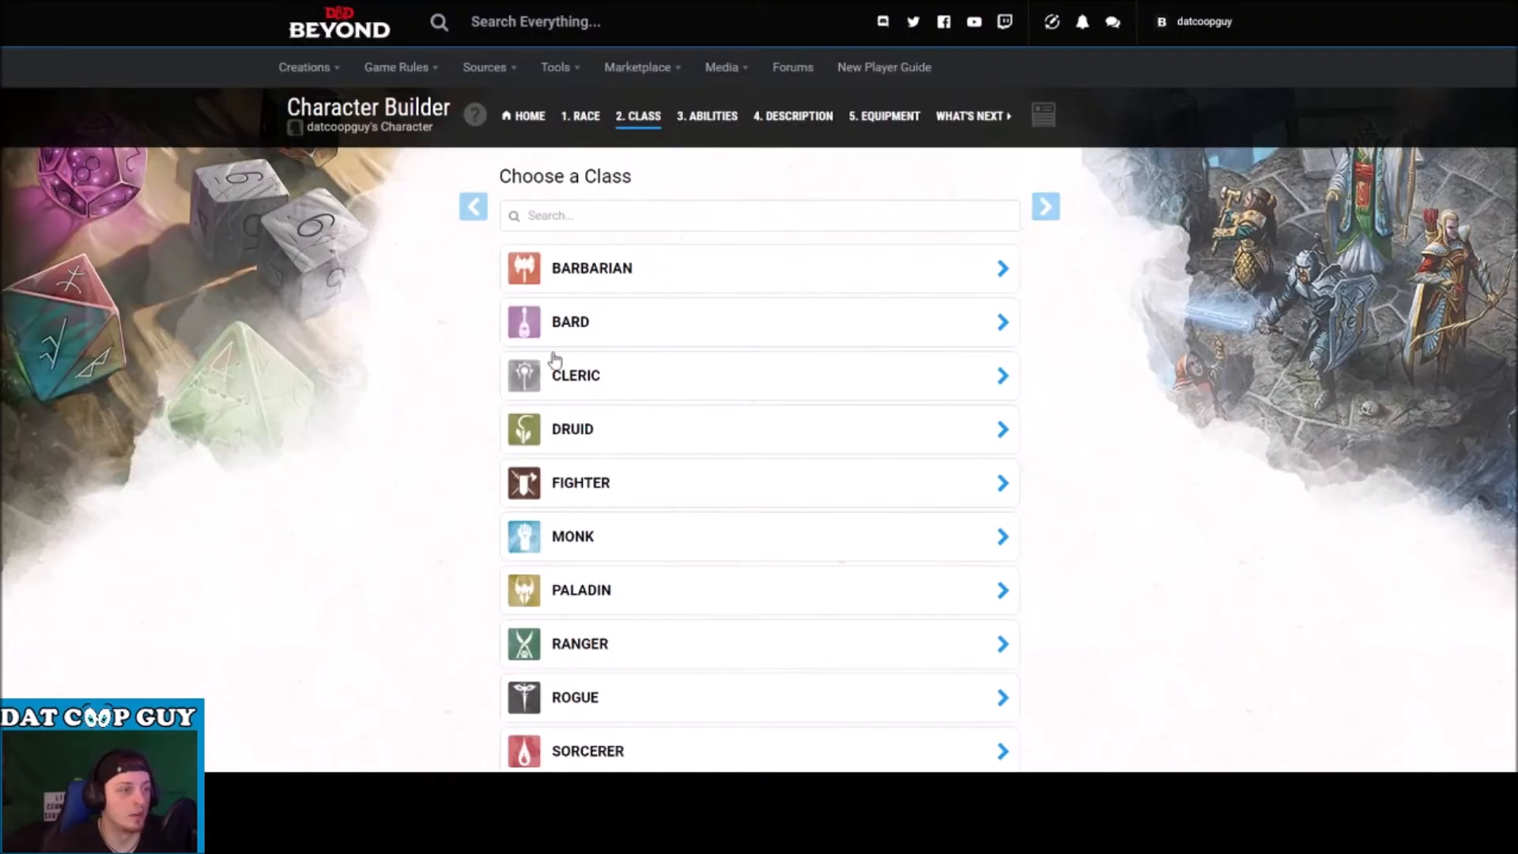
Select Rogue from the class list, look through its class features and add it to the character.
scroll(949, 387, down, 2)
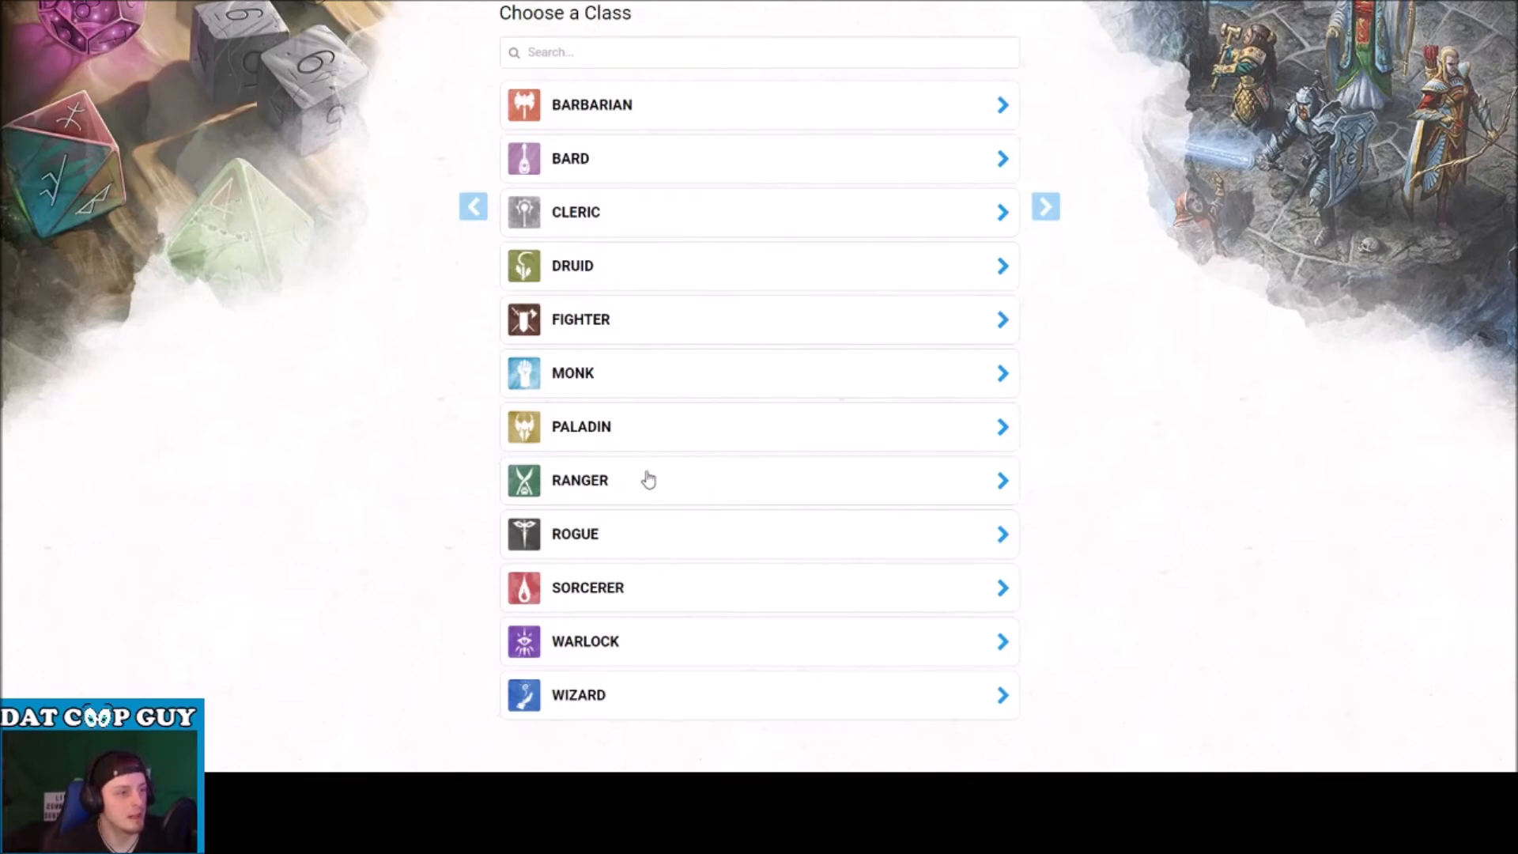
click(630, 535)
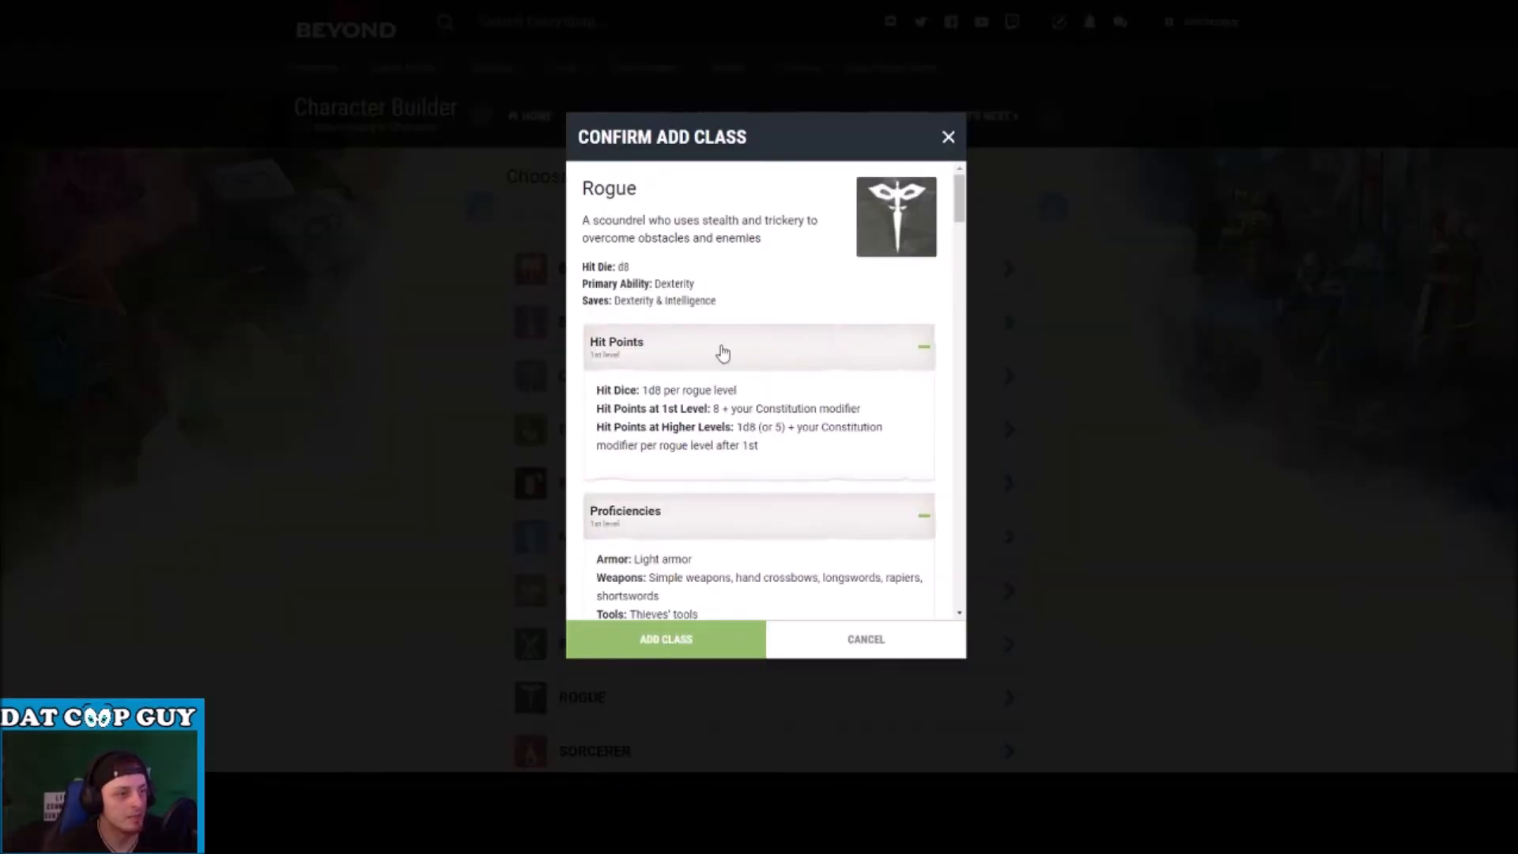
scroll(844, 562, down, 15)
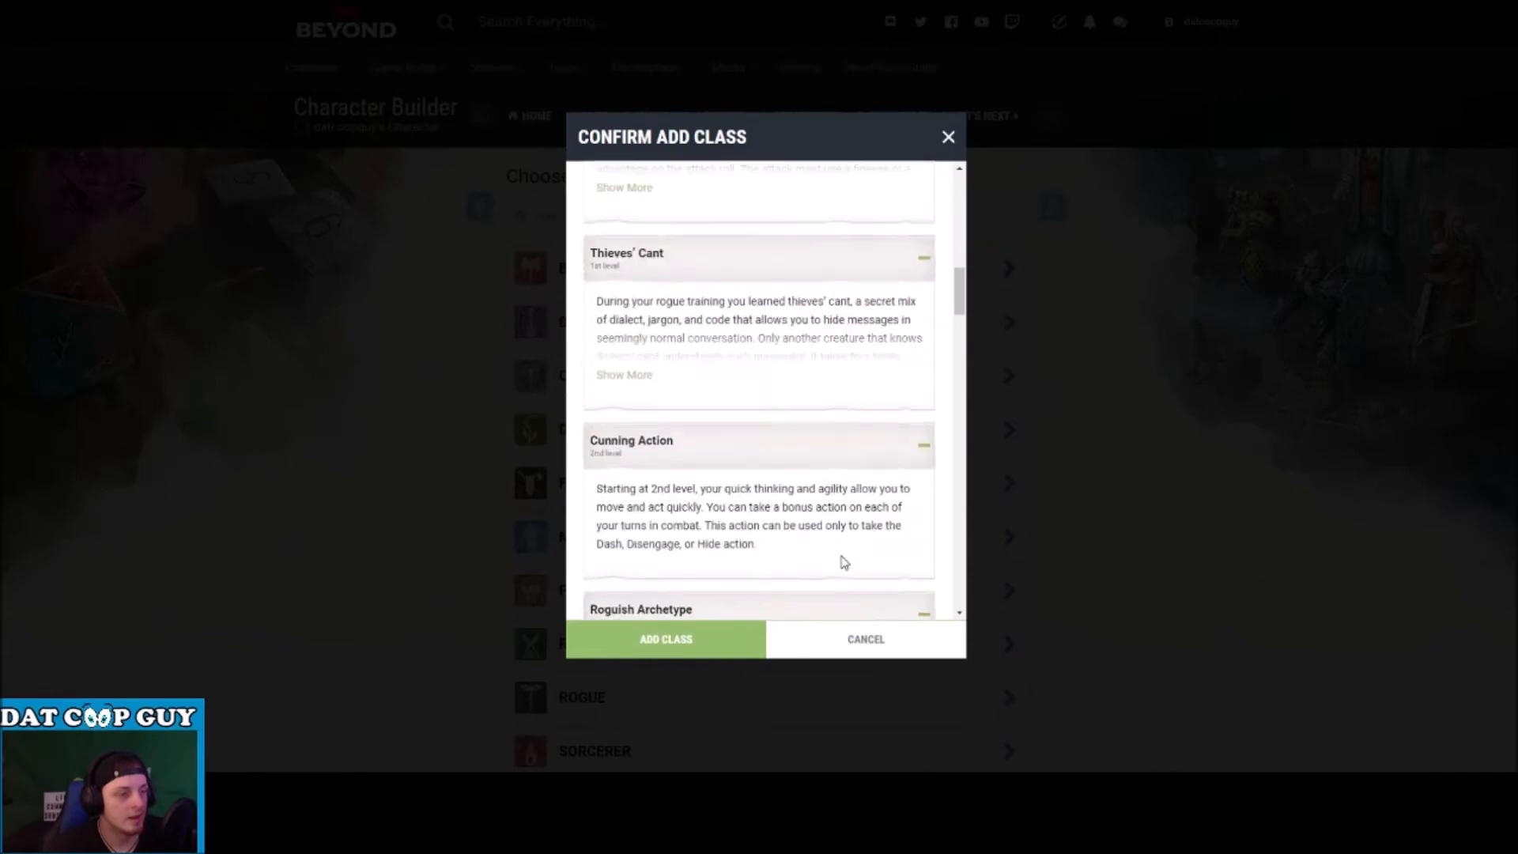
scroll(843, 555, down, 15)
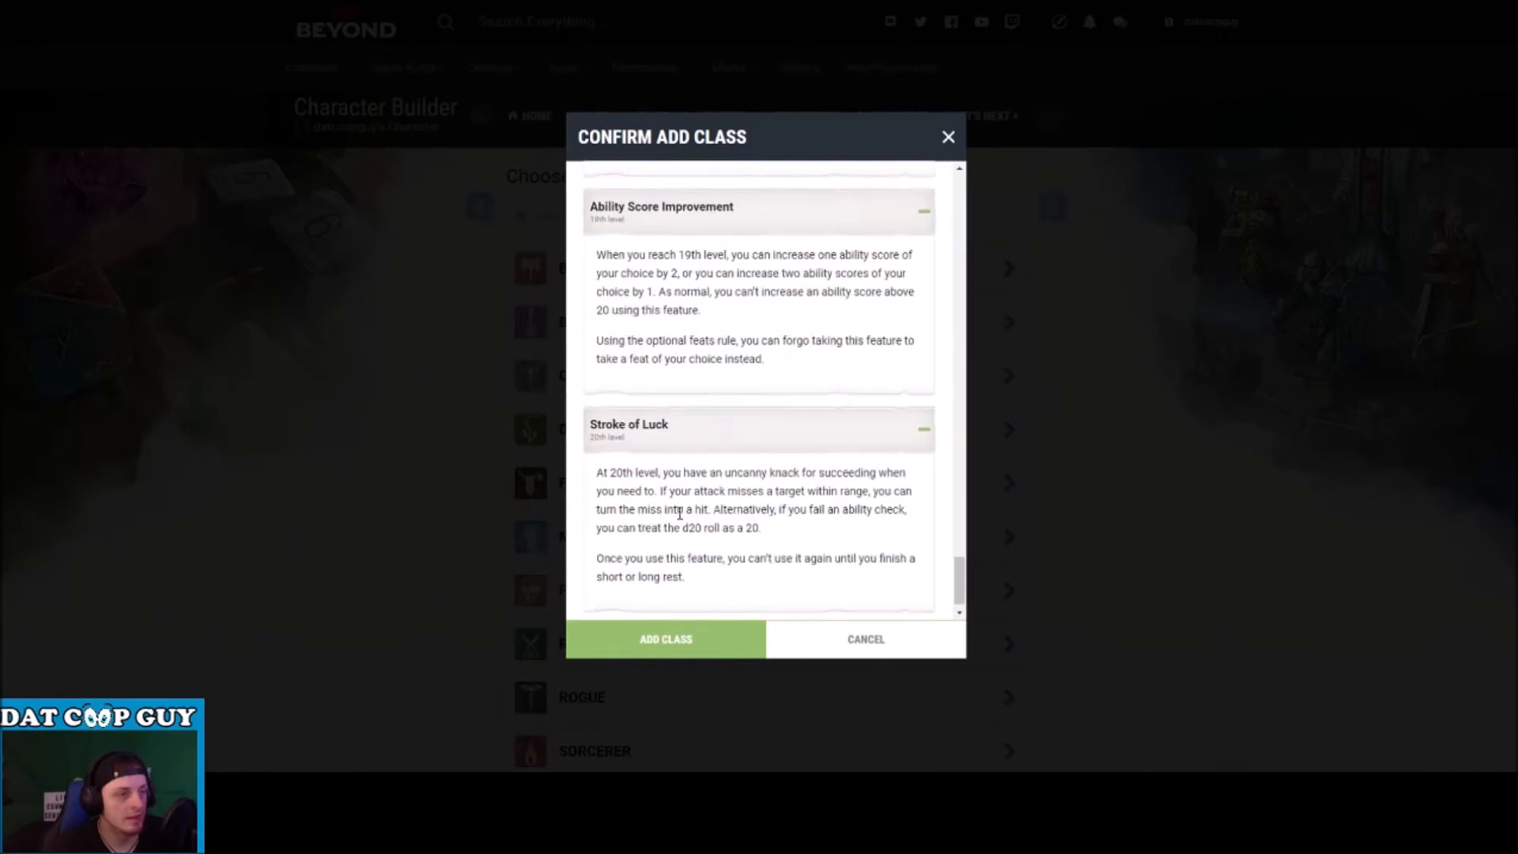
click(701, 643)
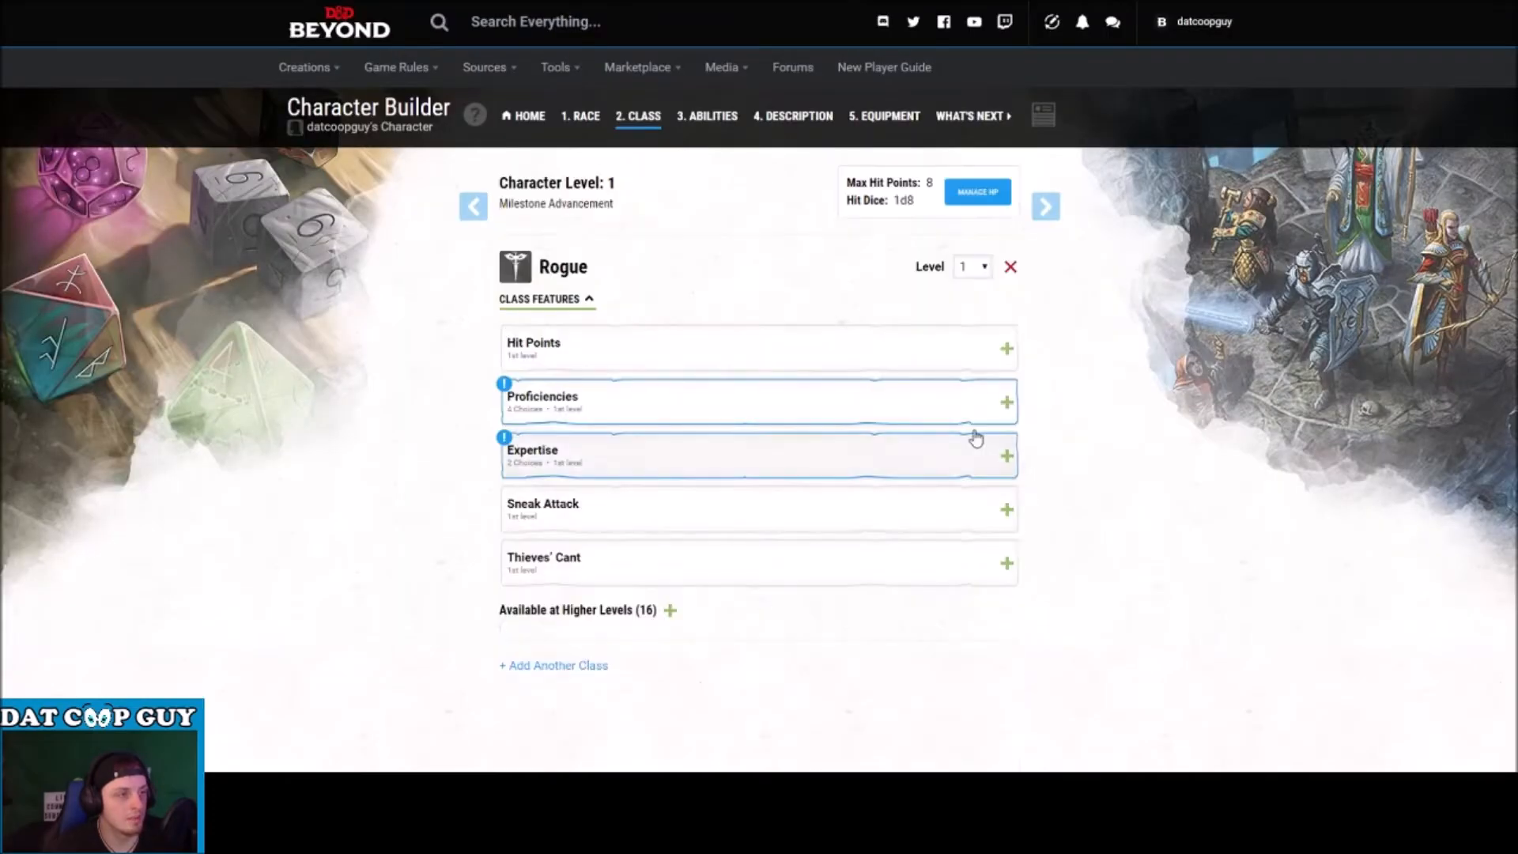
Set the Rogue's four skill proficiencies to Acrobatics, Sleight of Hand, Stealth and Insight.
click(593, 405)
scroll(640, 407, down, 3)
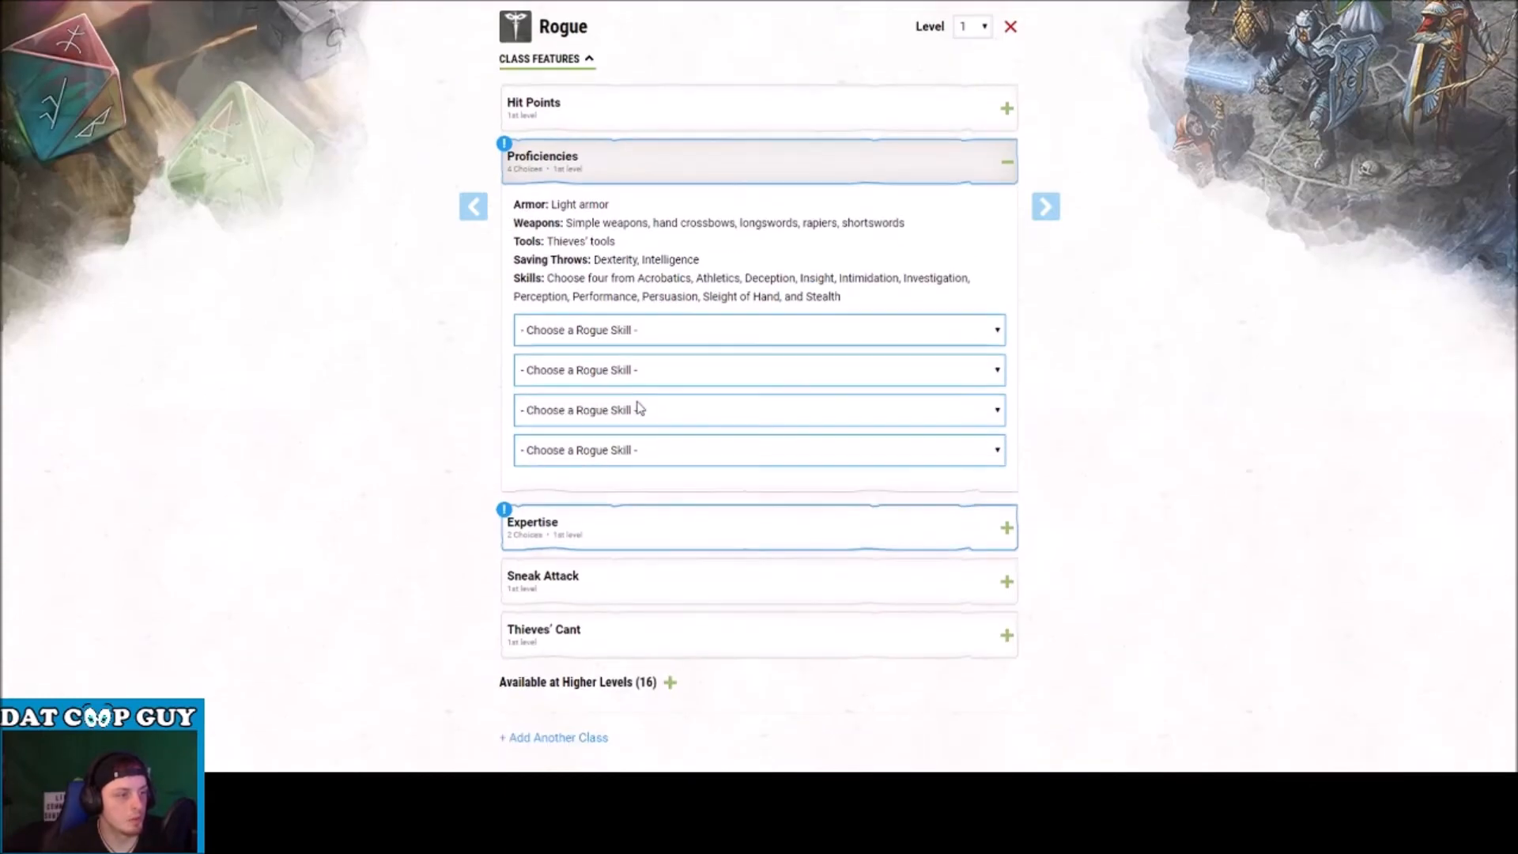
click(681, 378)
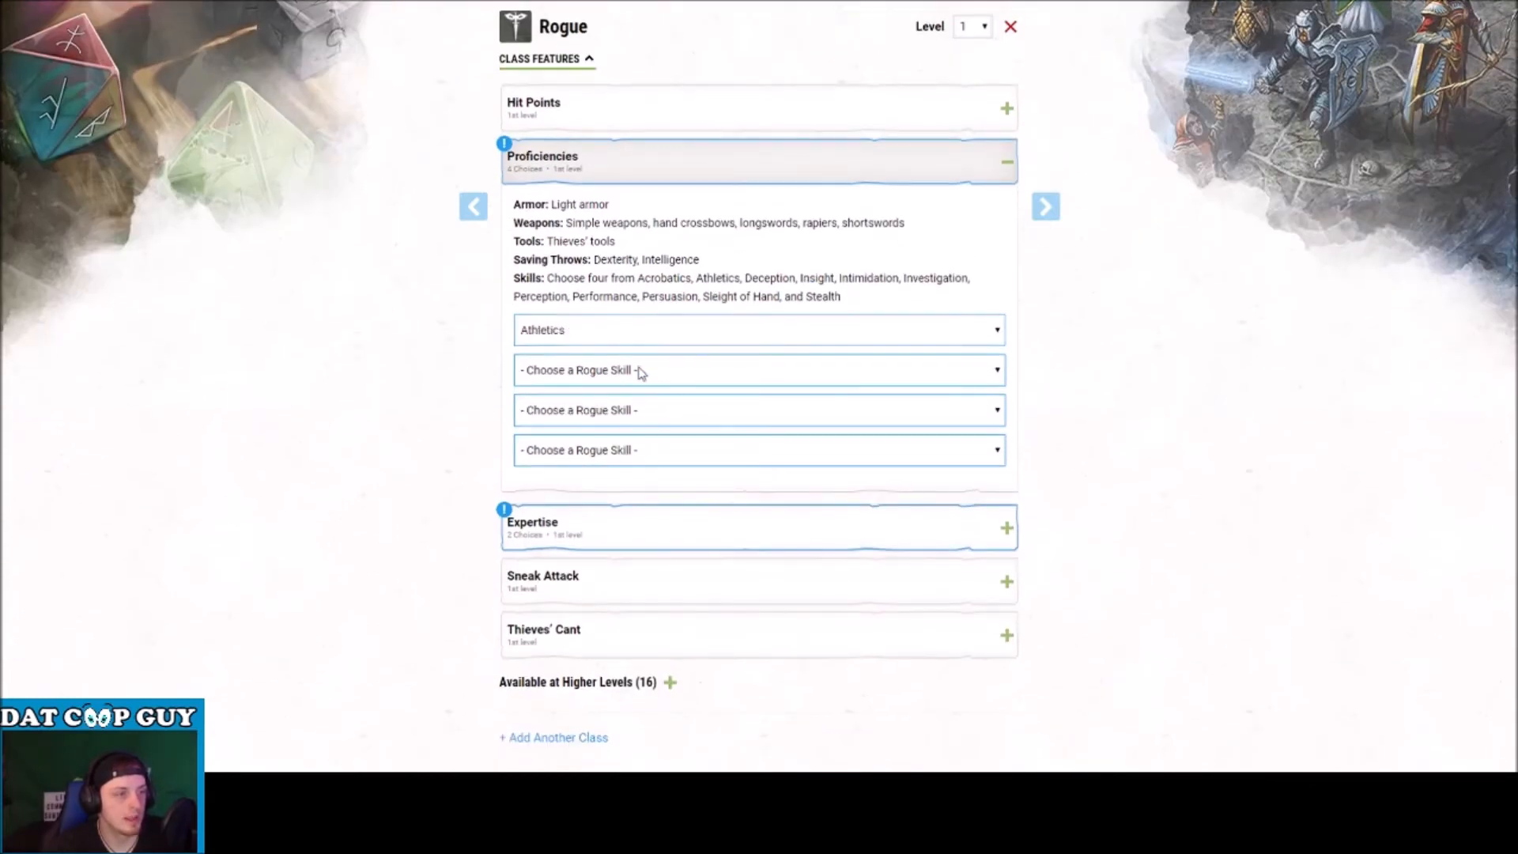
click(579, 382)
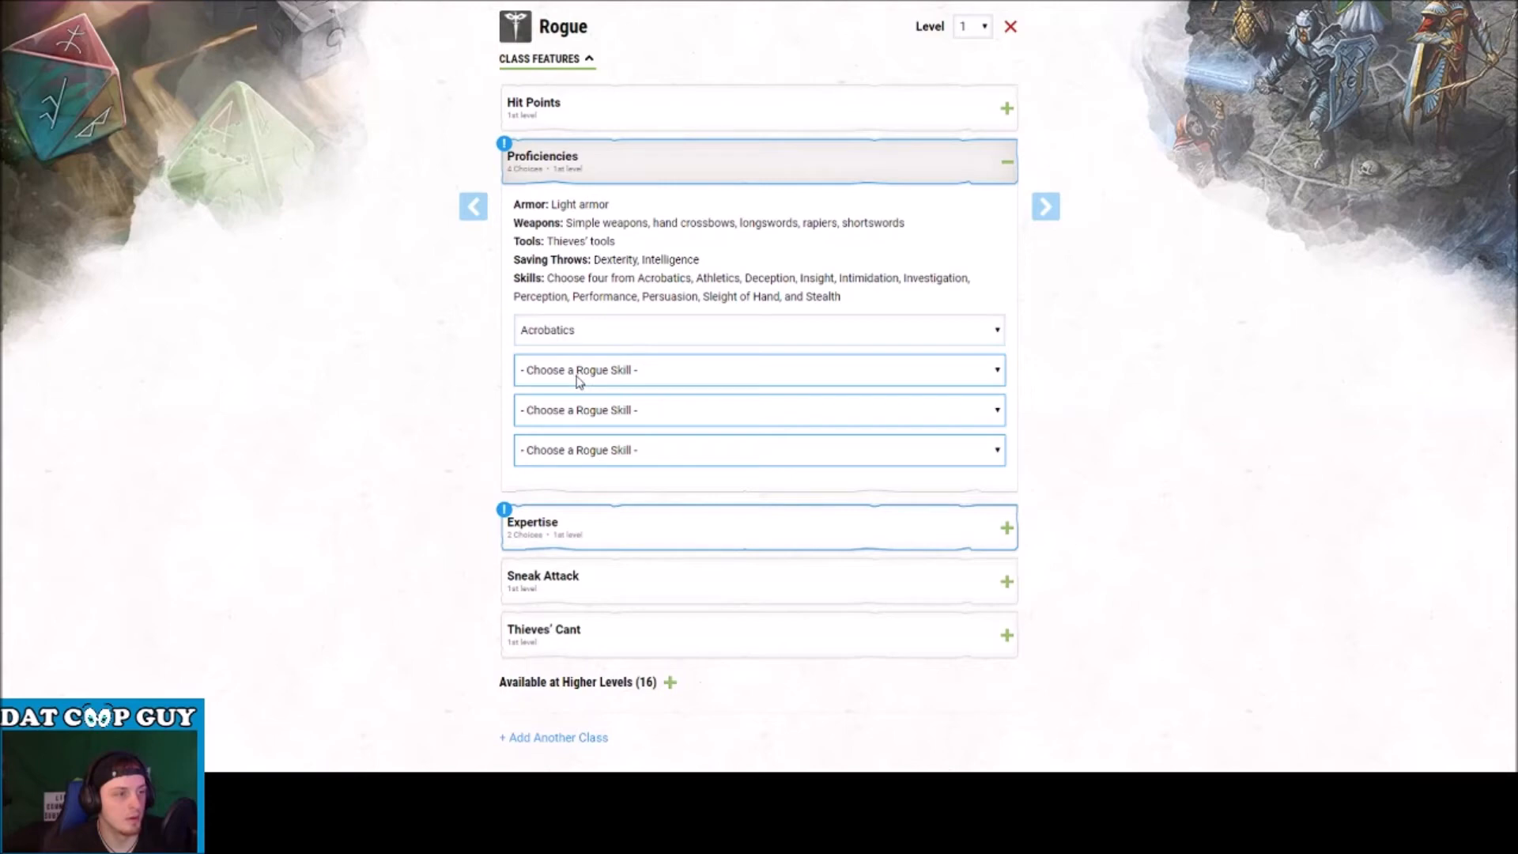
click(643, 379)
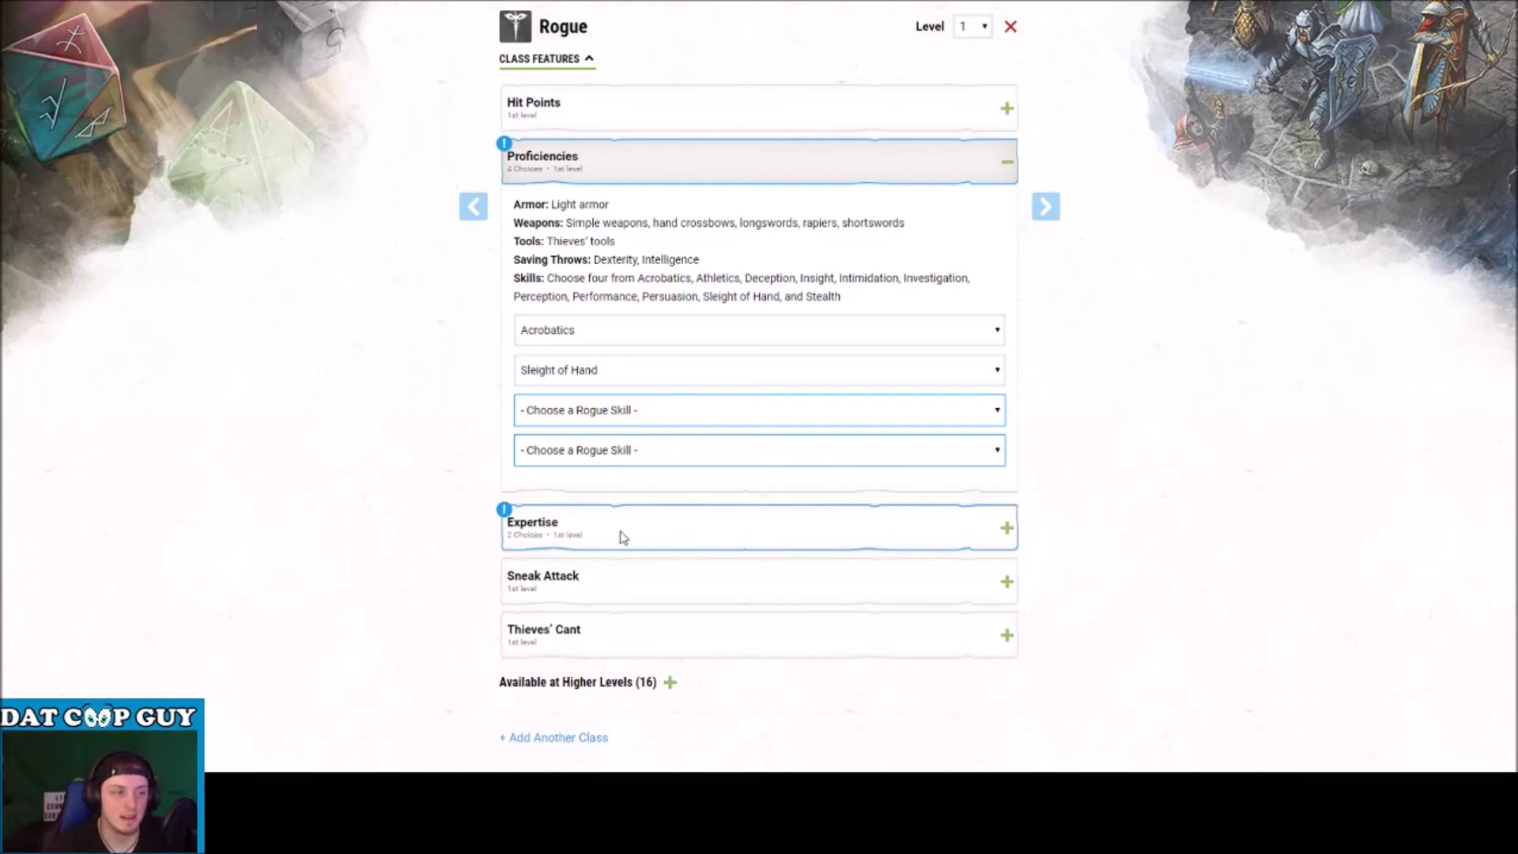
click(655, 551)
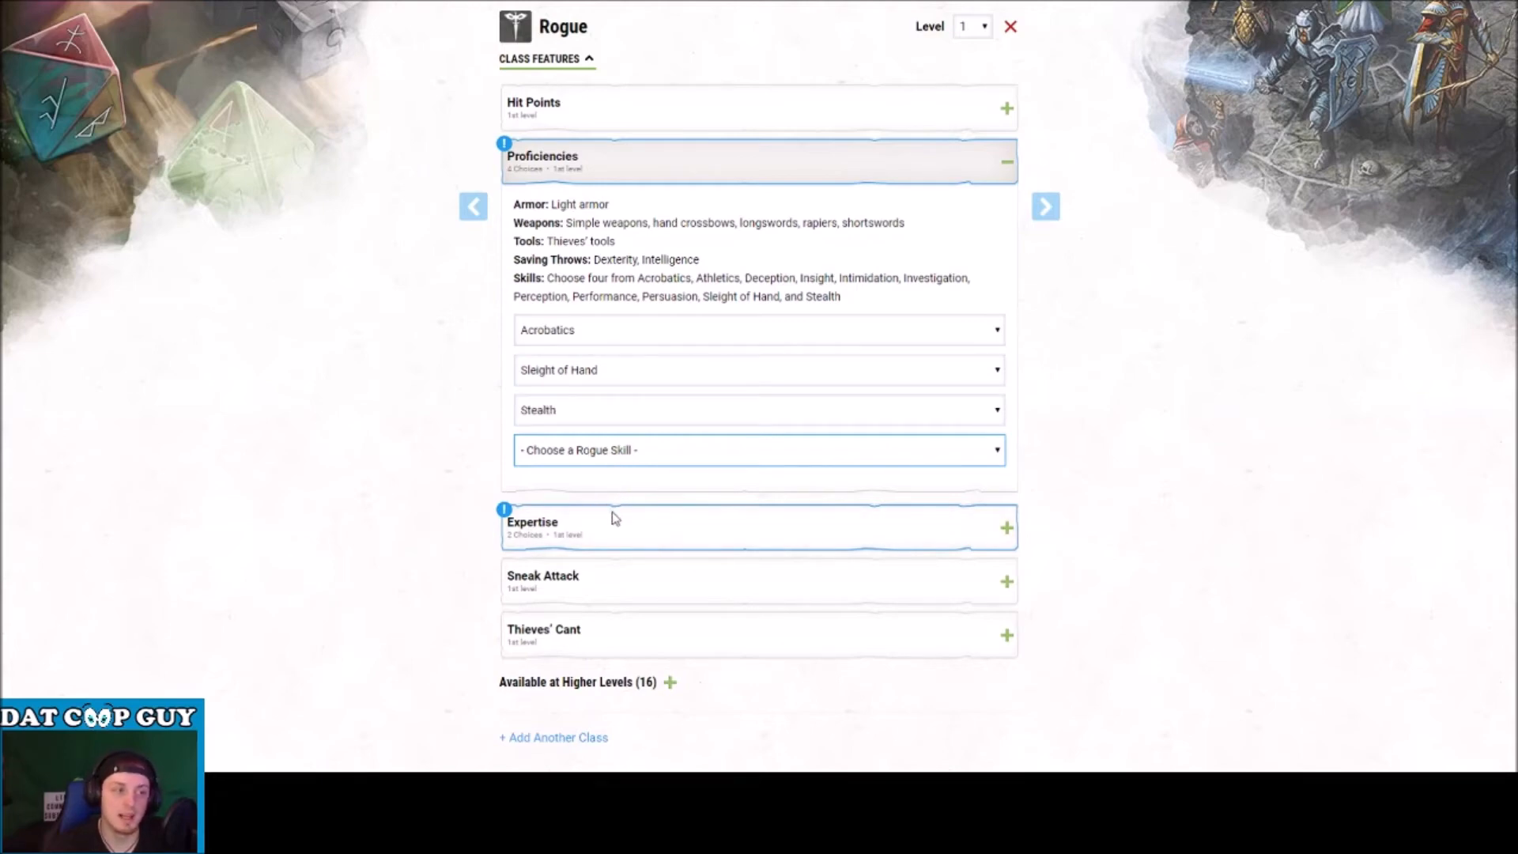
click(613, 516)
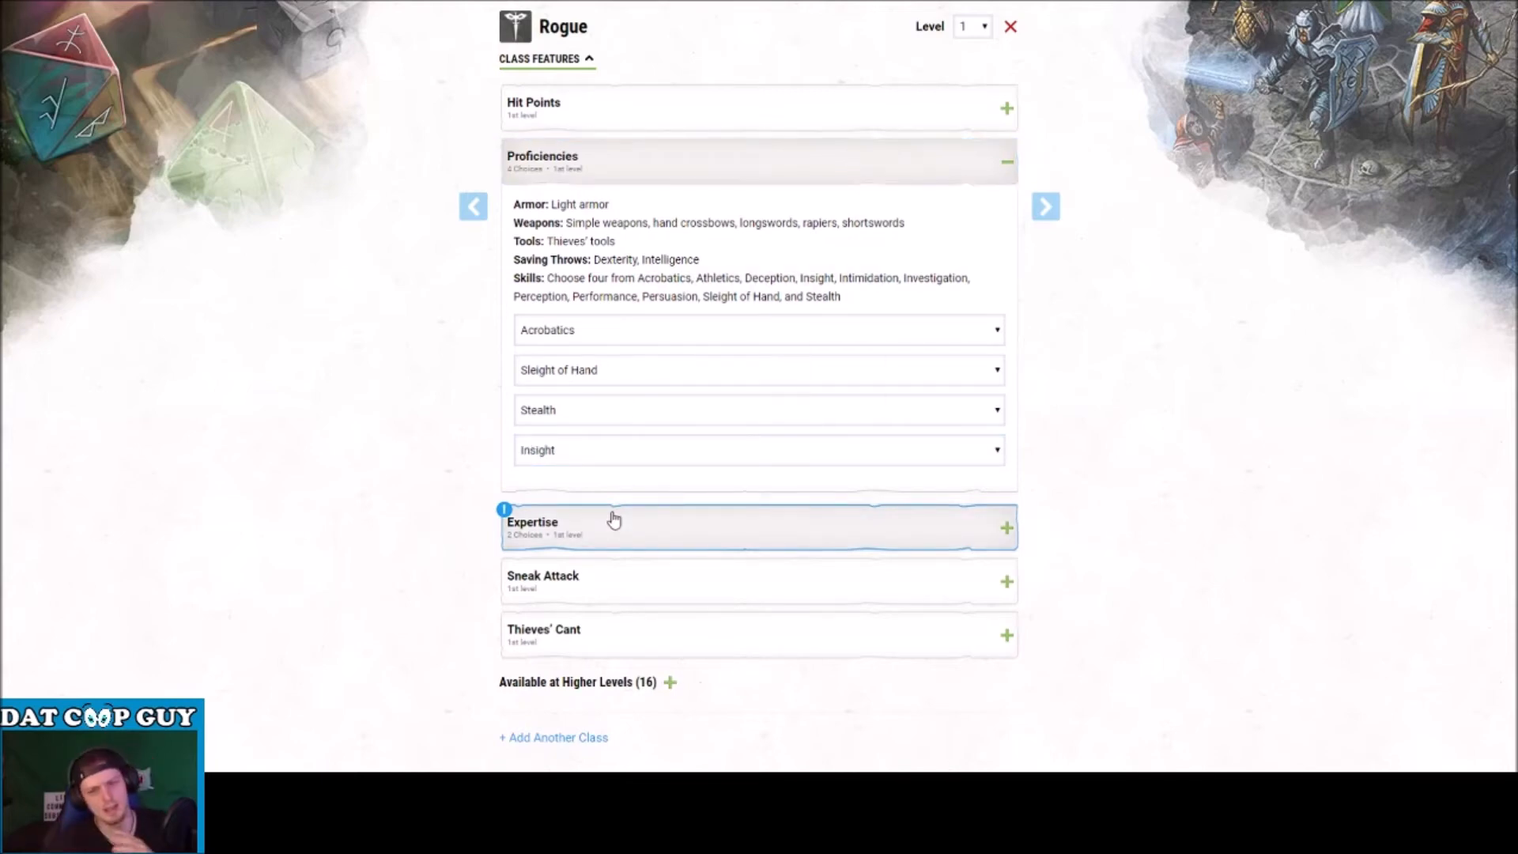
Set the two Rogue Expertise choices to Stealth and Thieves' Tools.
click(657, 528)
scroll(657, 528, down, 3)
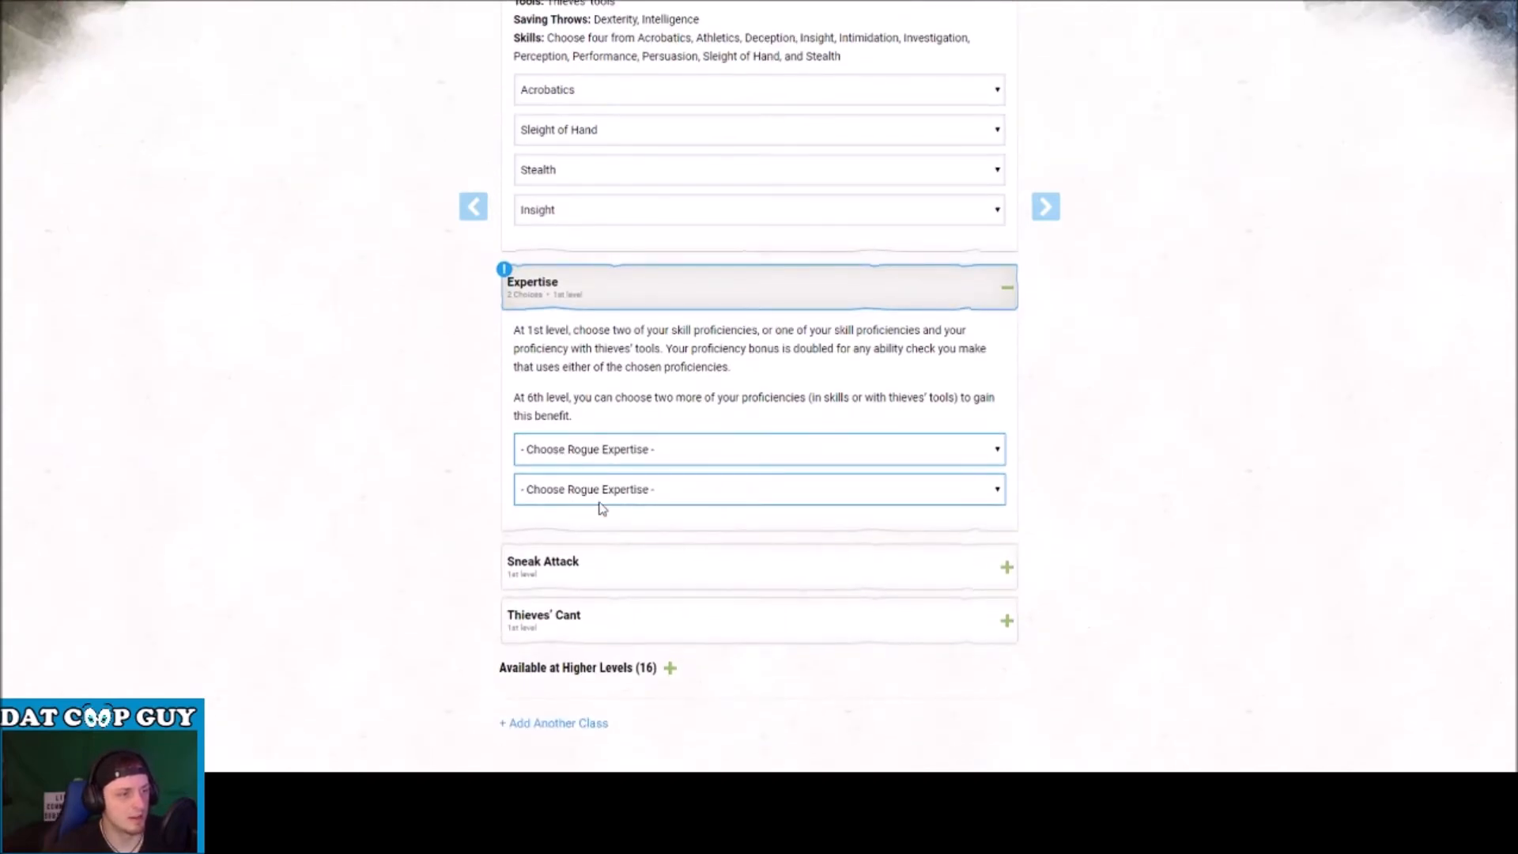
click(642, 552)
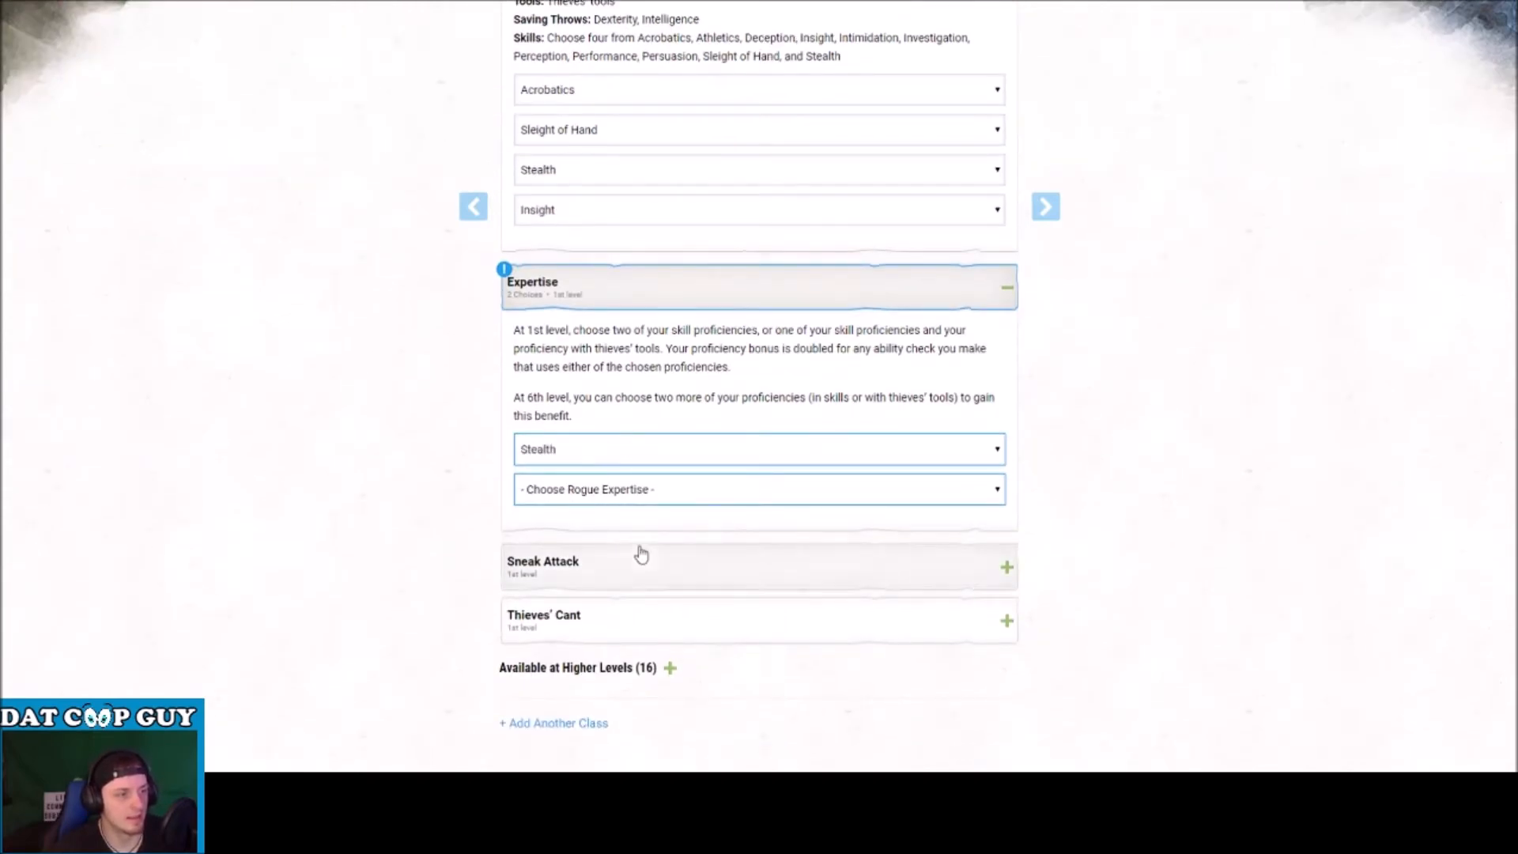
click(589, 593)
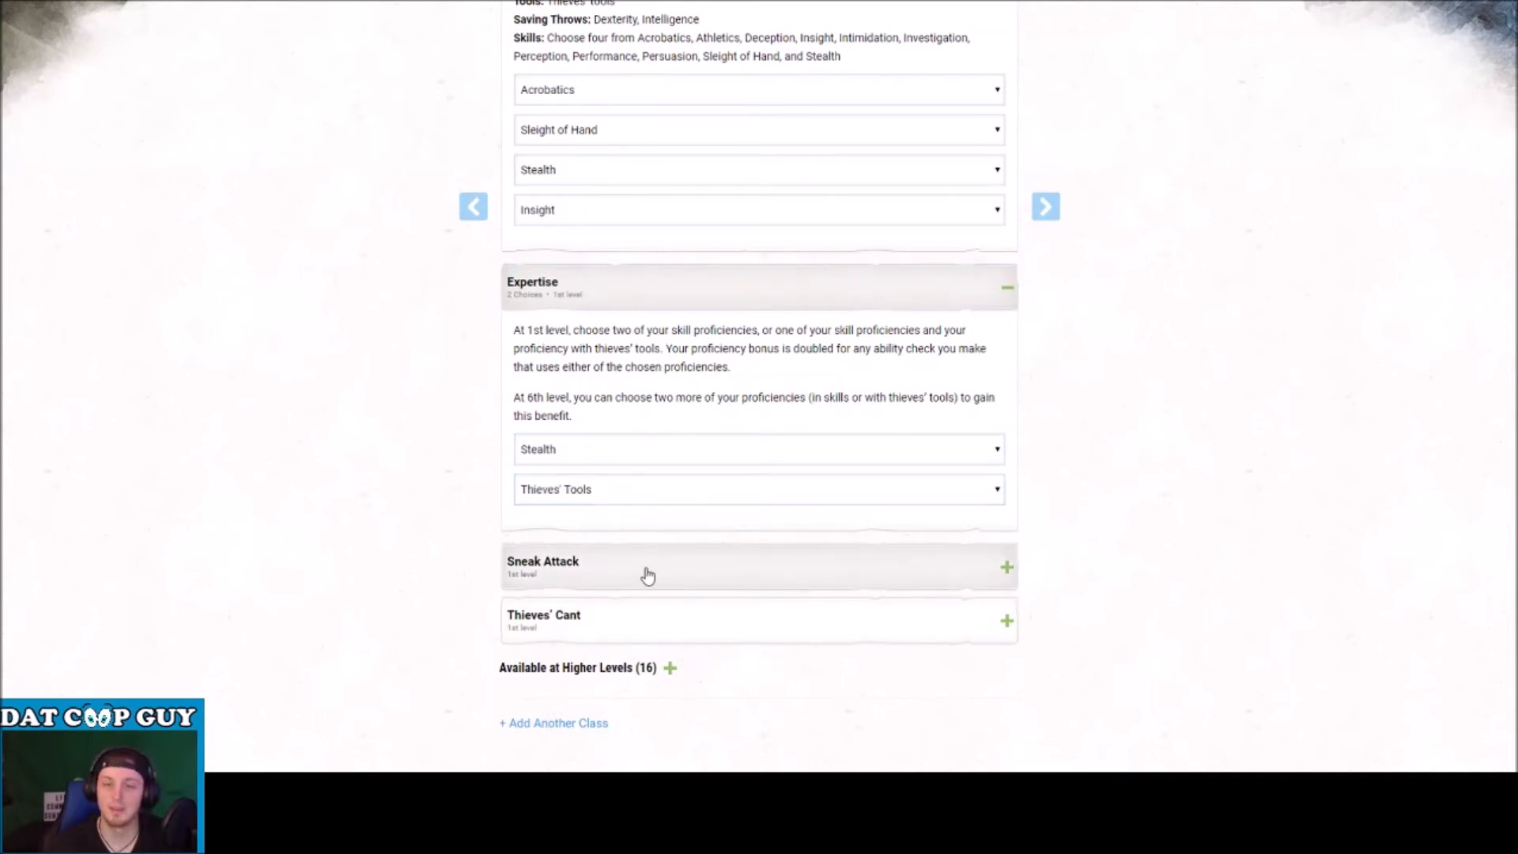
Examine the Sneak Attack and Thieves' Cant descriptions and the list of Rogue features available at higher levels.
click(647, 575)
scroll(664, 593, down, 2)
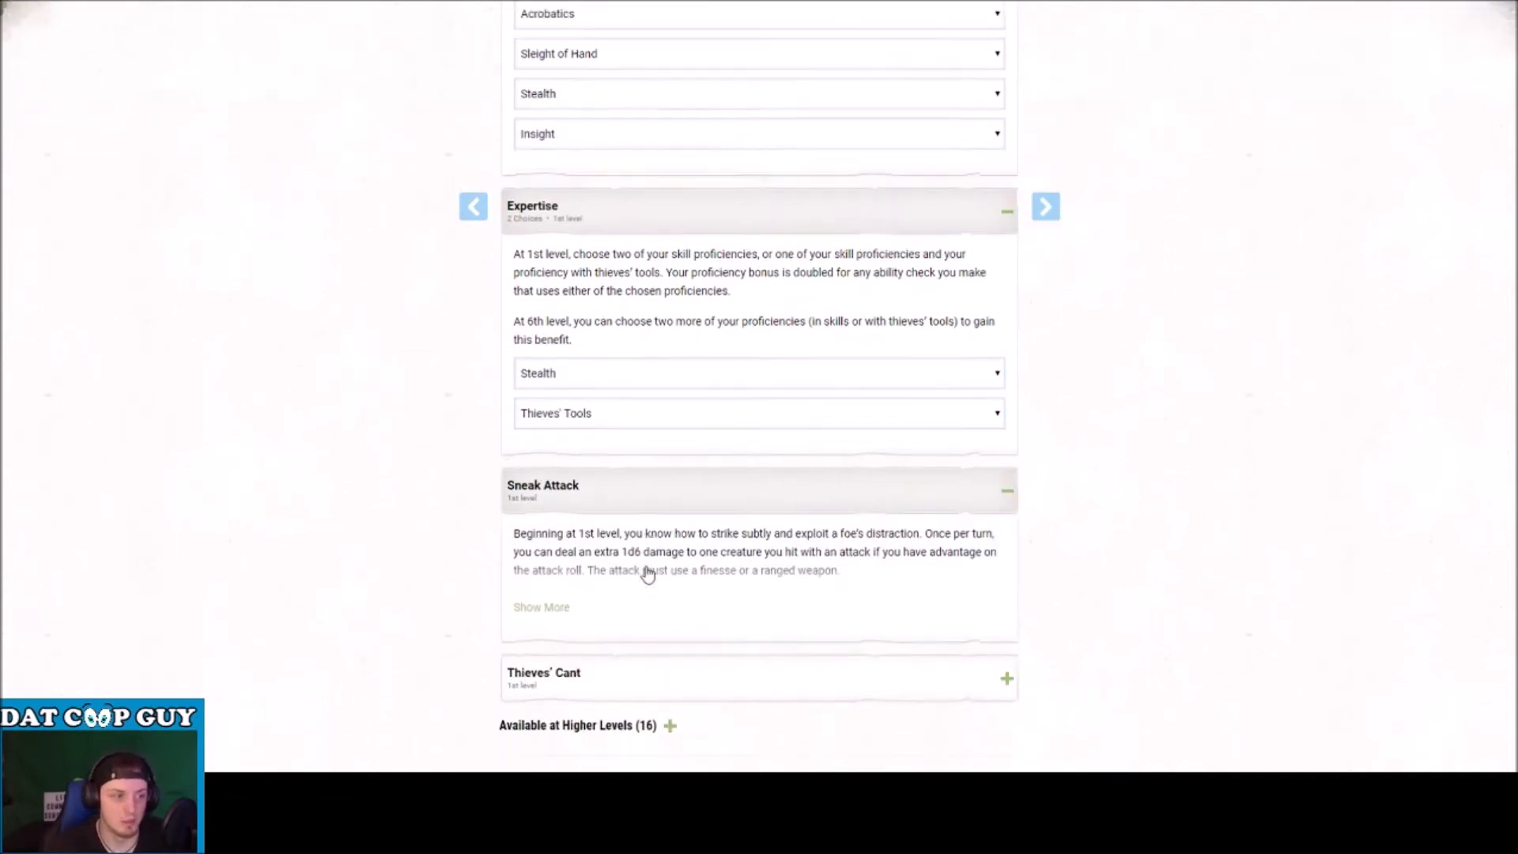
click(682, 619)
scroll(680, 600, down, 2)
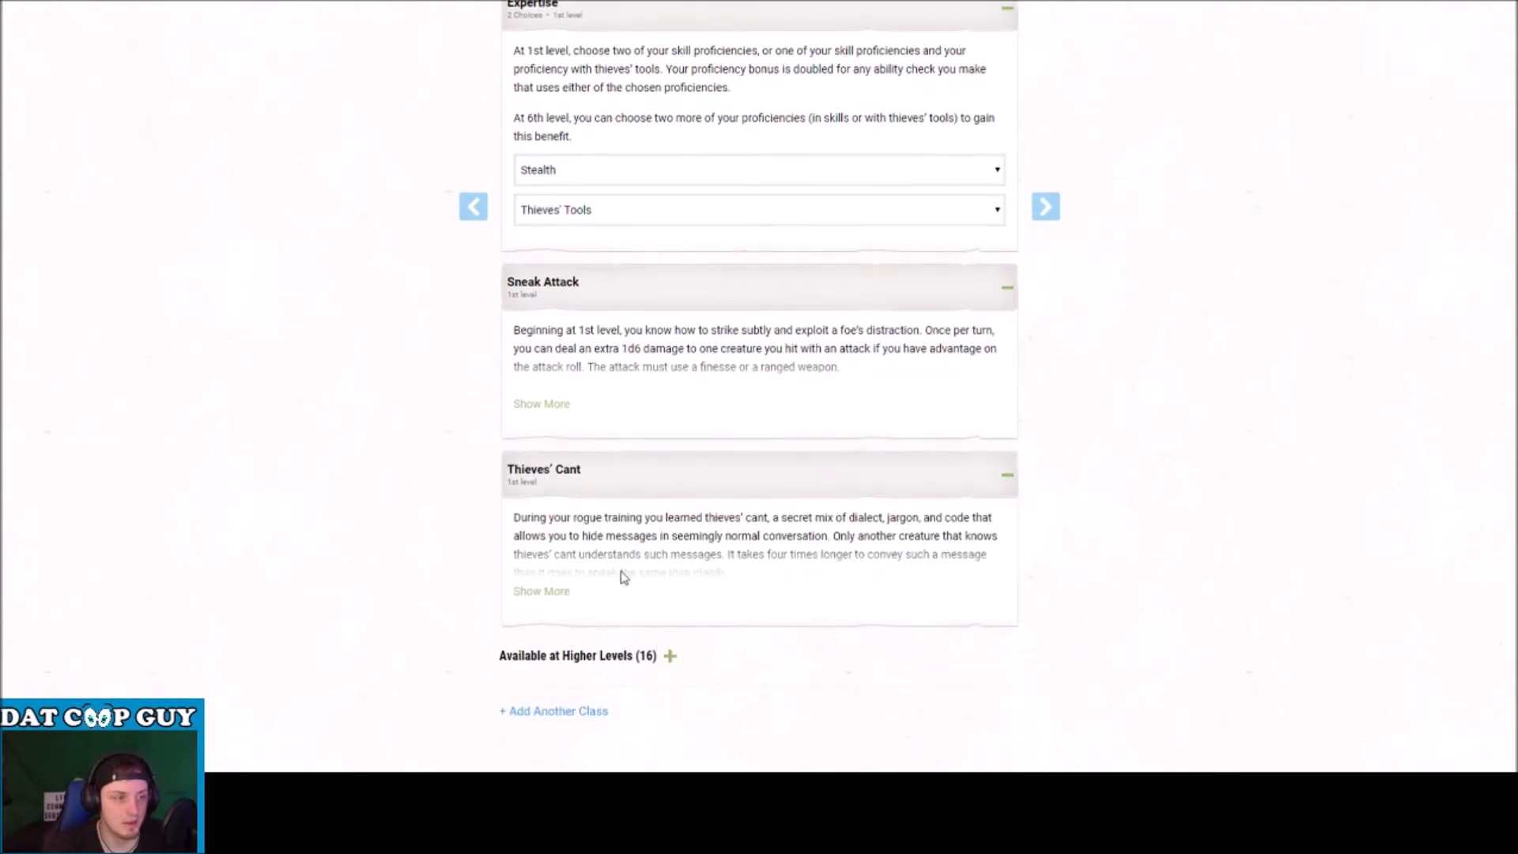
click(669, 656)
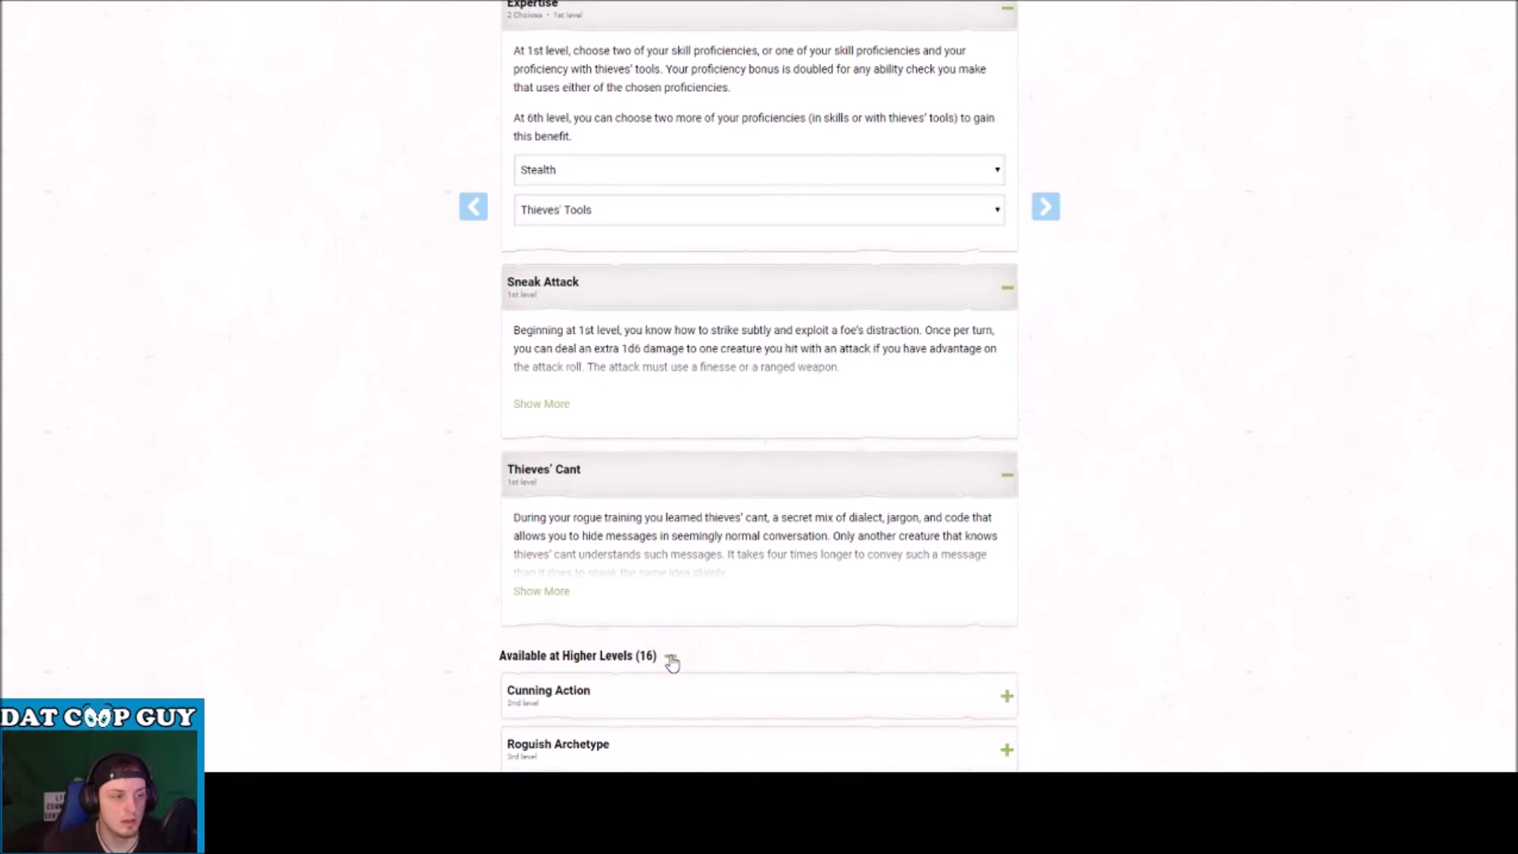
scroll(669, 660, down, 8)
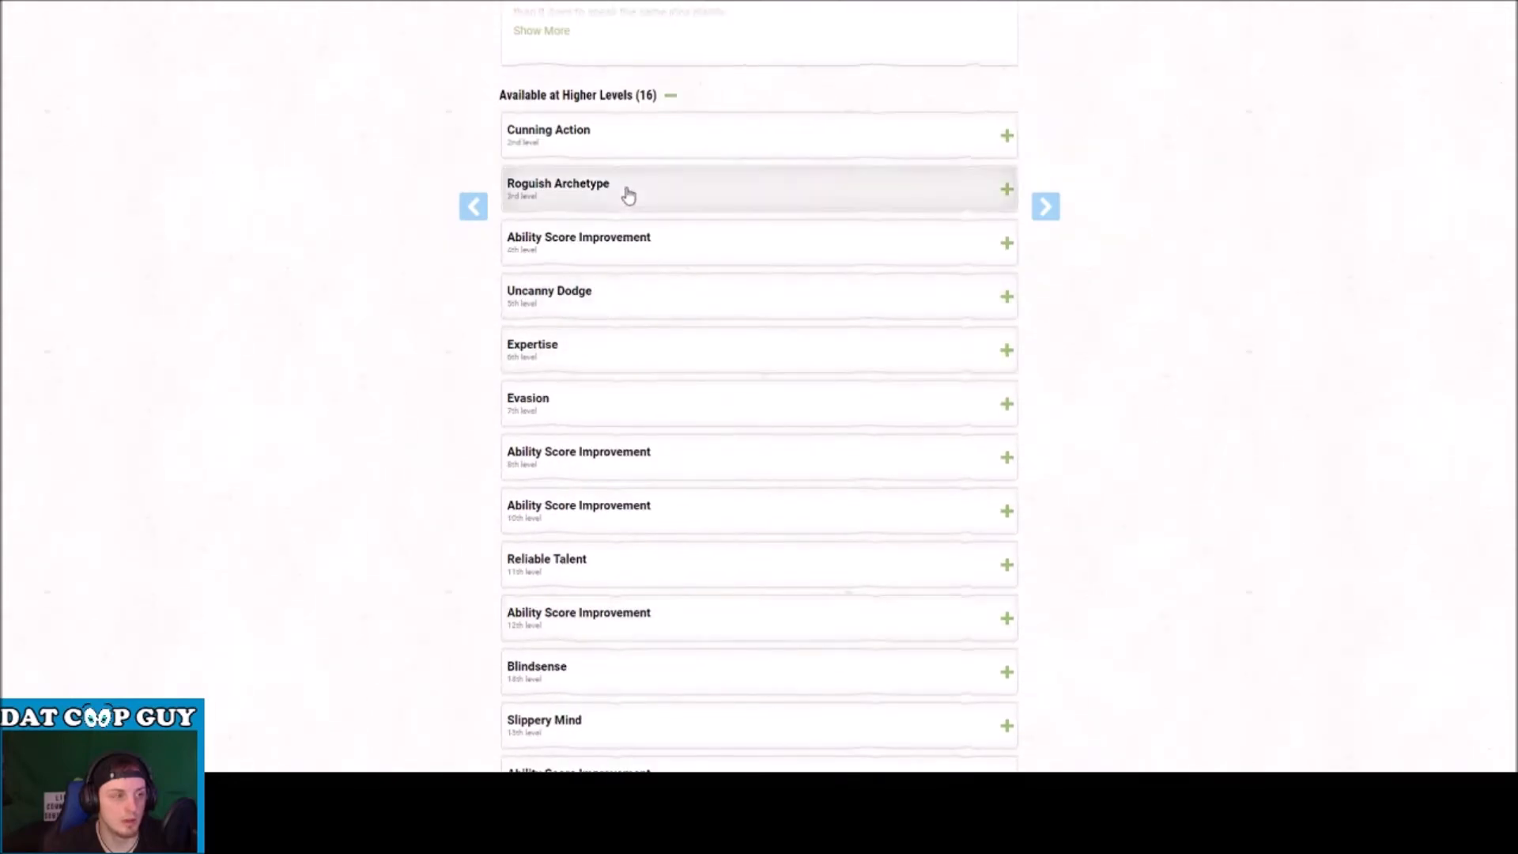
Raise the character's Rogue level to 3.
scroll(827, 342, up, 20)
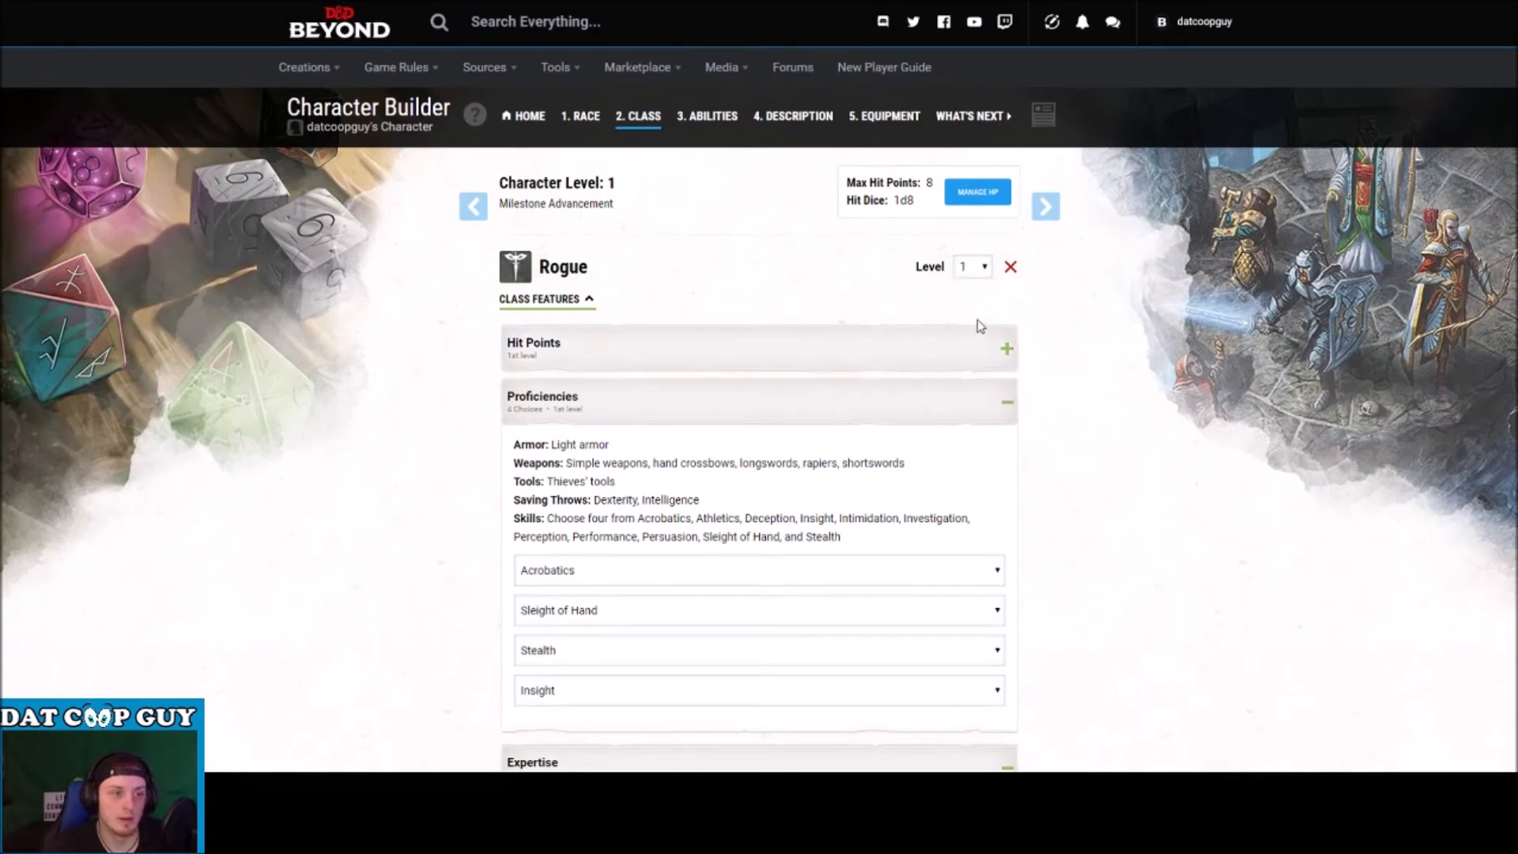
scroll(977, 321, down, 6)
scroll(977, 332, down, 6)
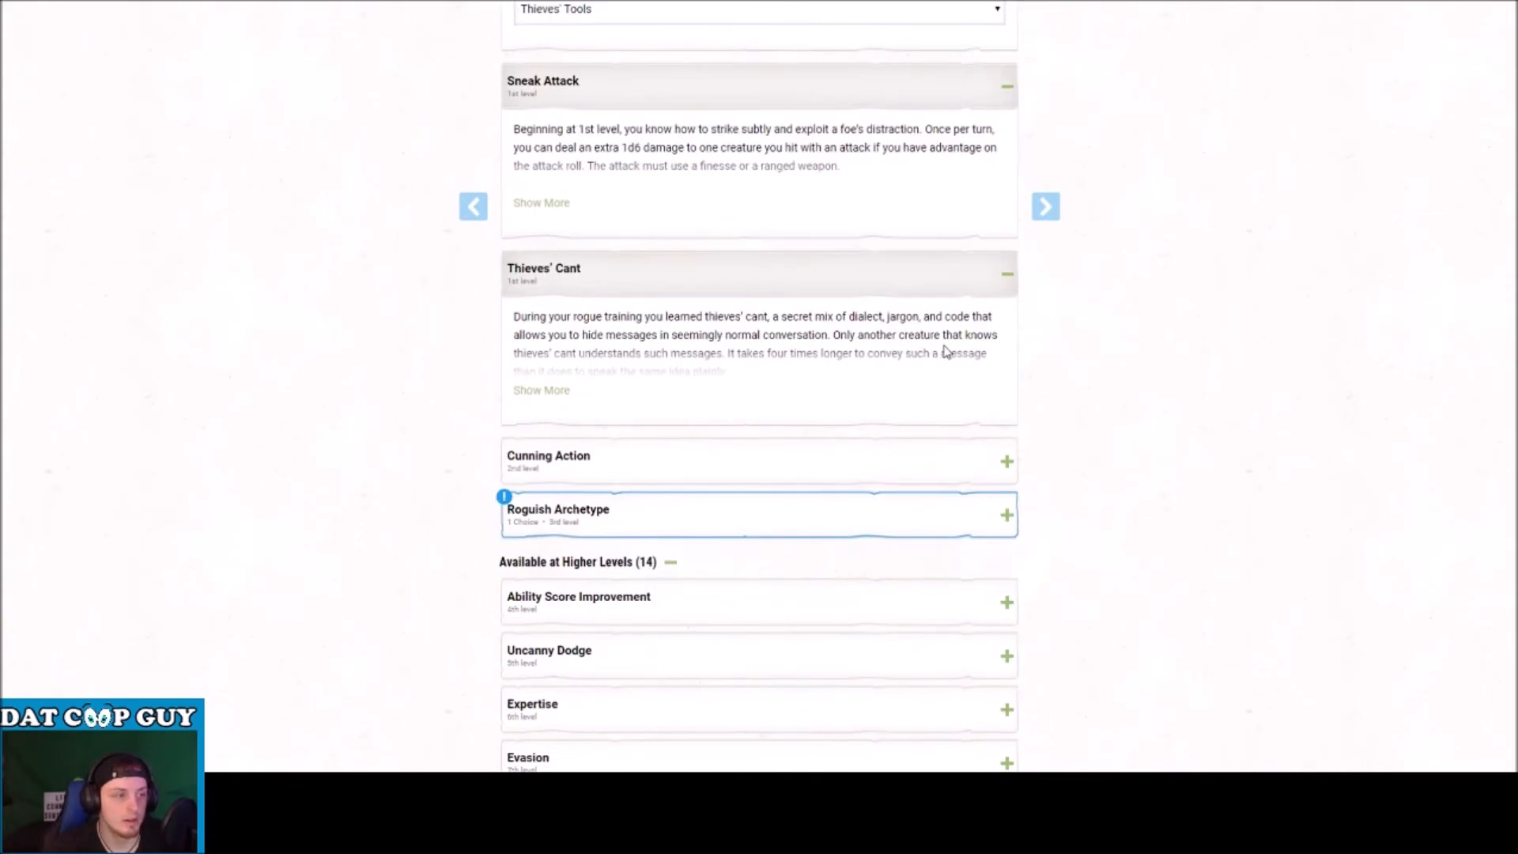
Review the remaining higher-level Rogue features, reading the Evasion and 6th-level Expertise descriptions and collapsing them again.
scroll(766, 495, down, 2)
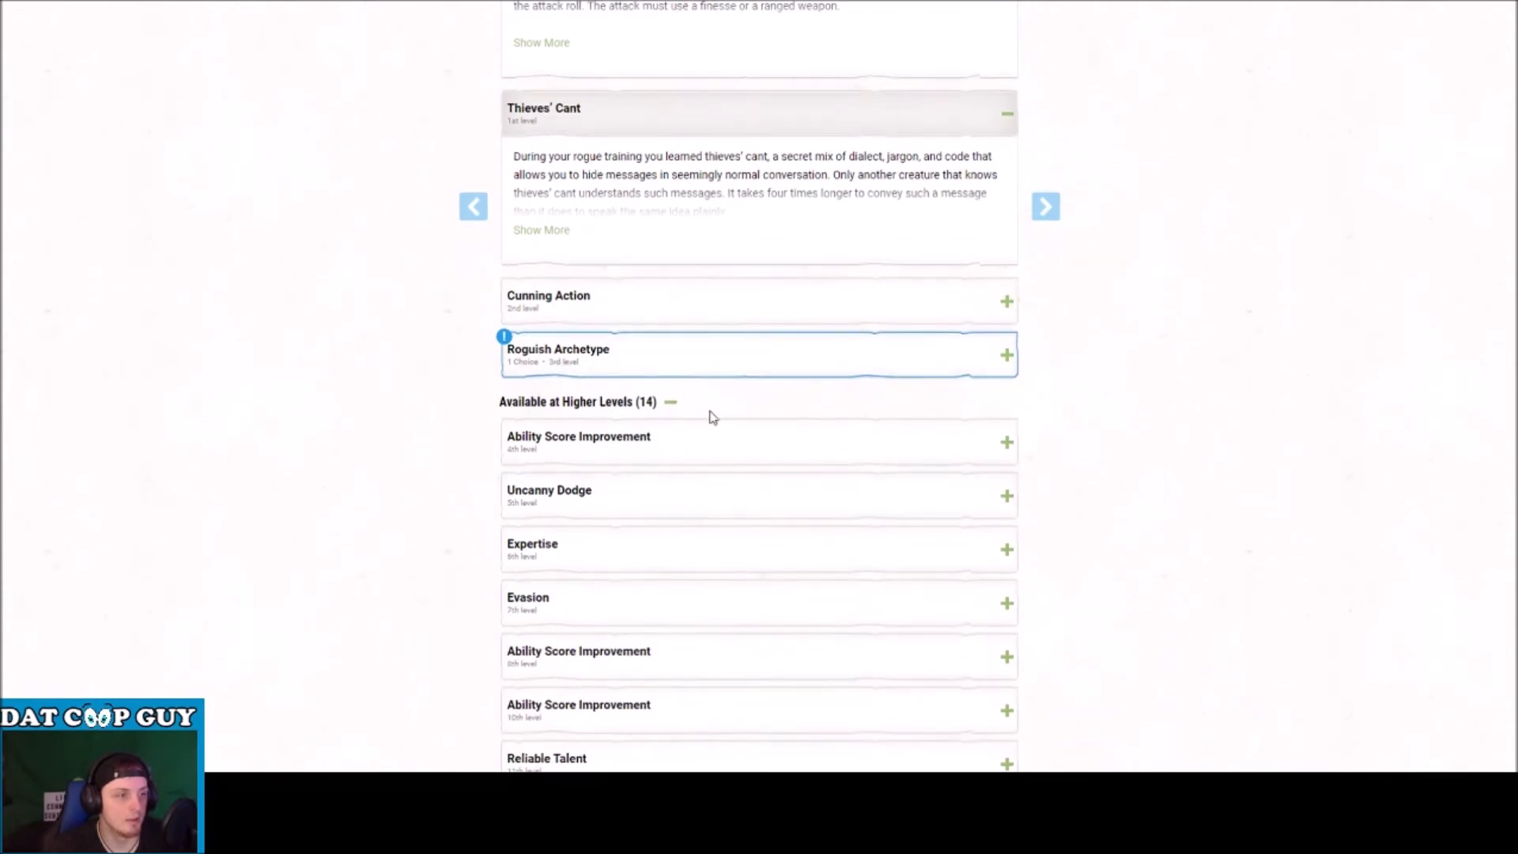
scroll(840, 435, down, 6)
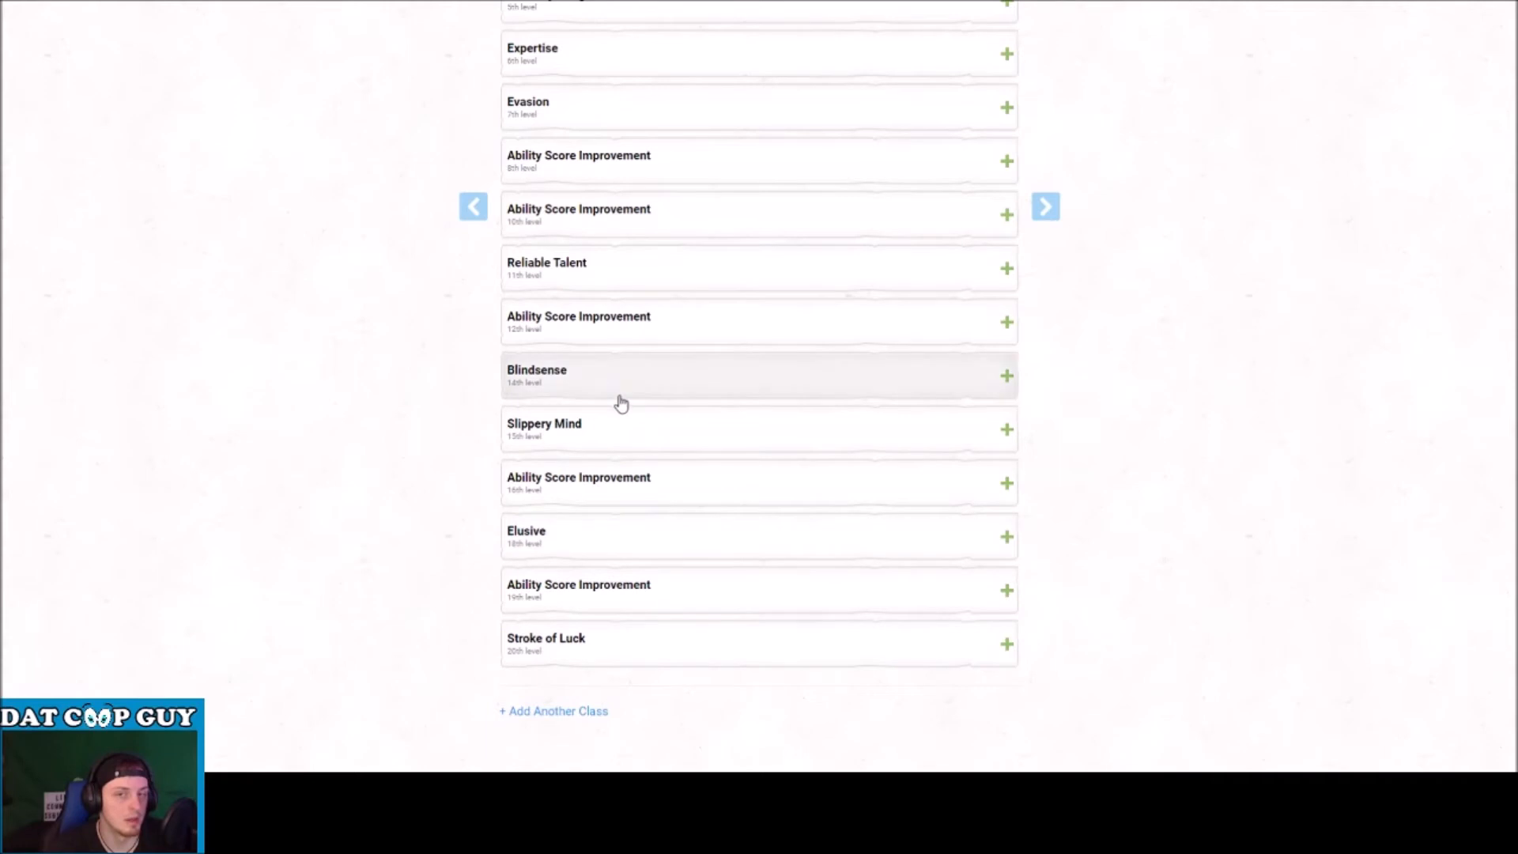
scroll(620, 403, up, 3)
click(551, 364)
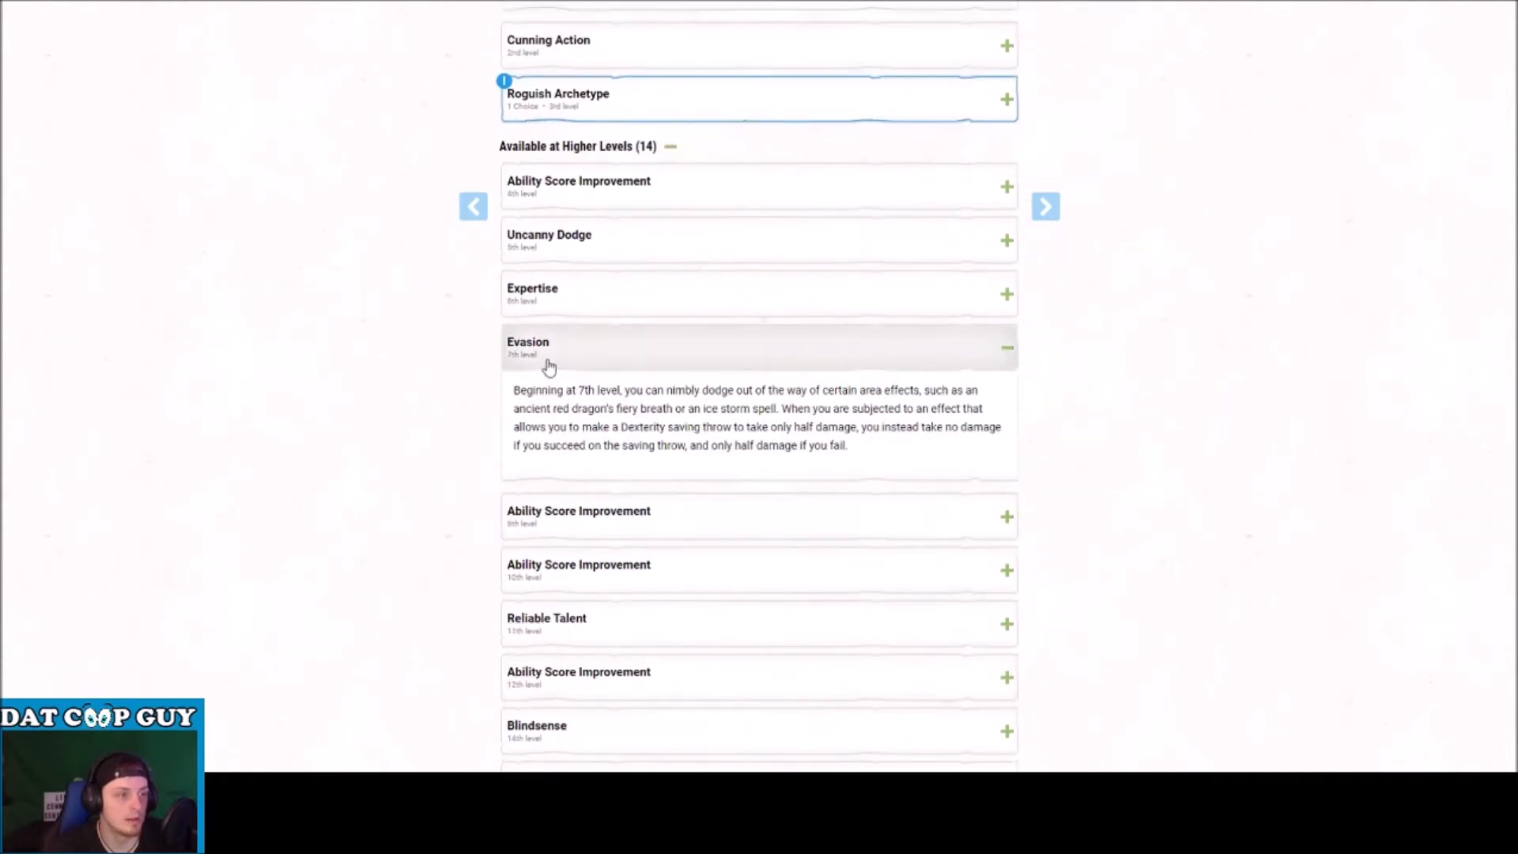
click(743, 291)
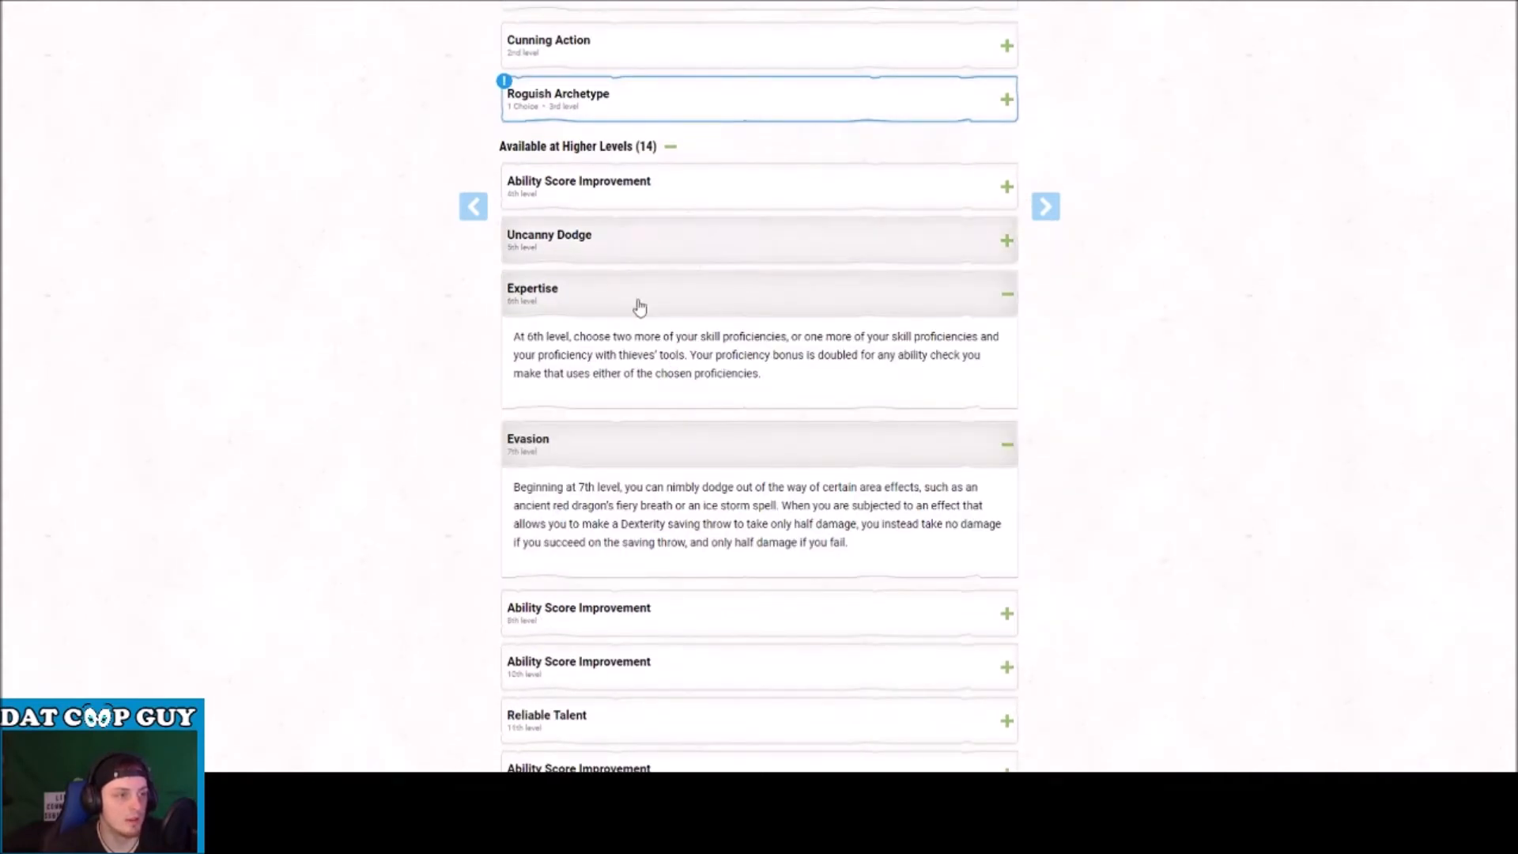
click(637, 281)
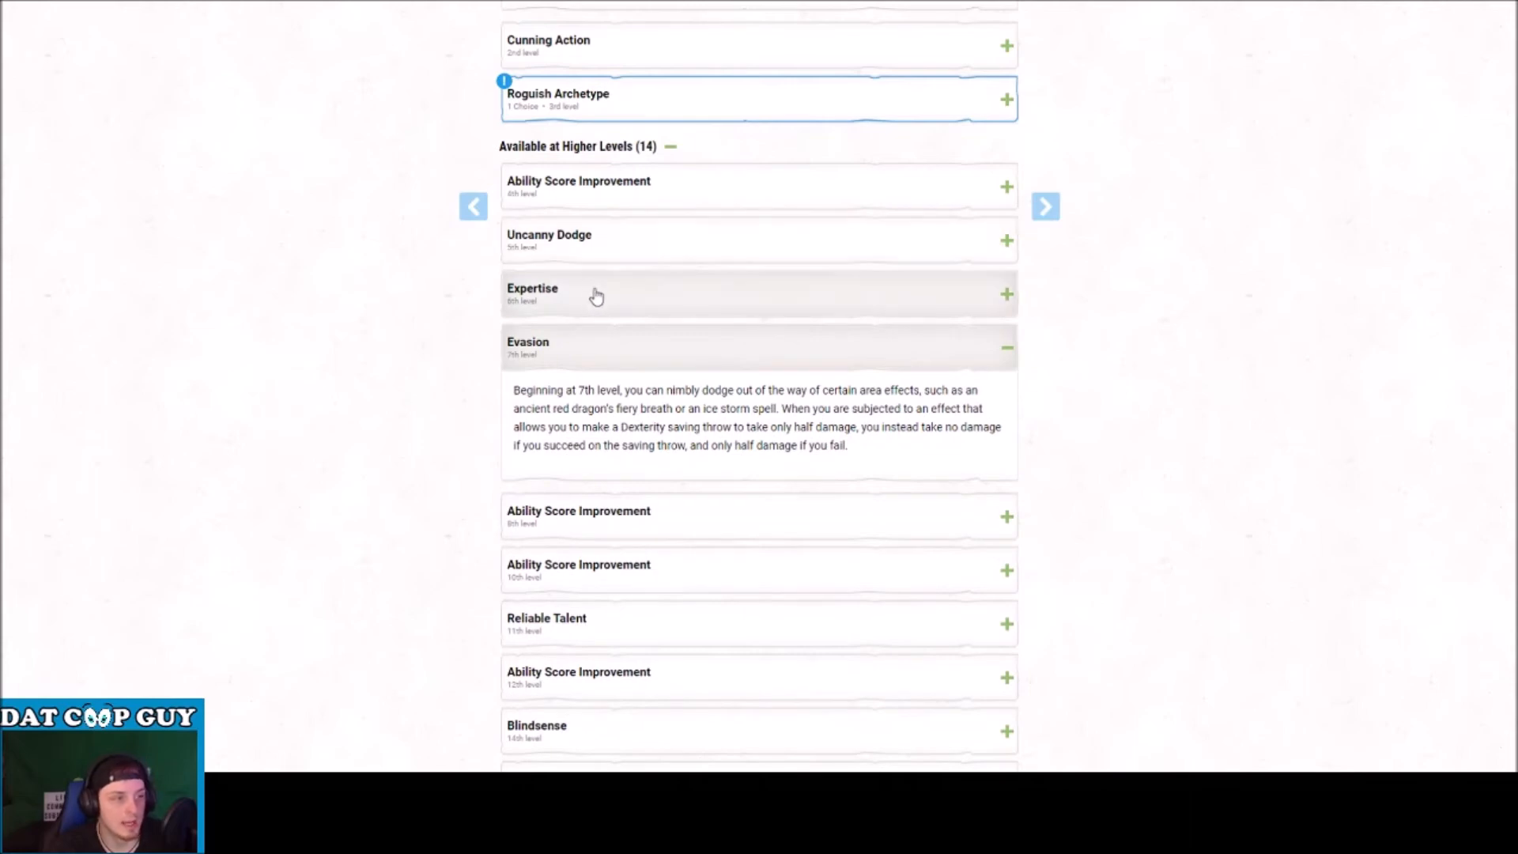
scroll(600, 289, down, 5)
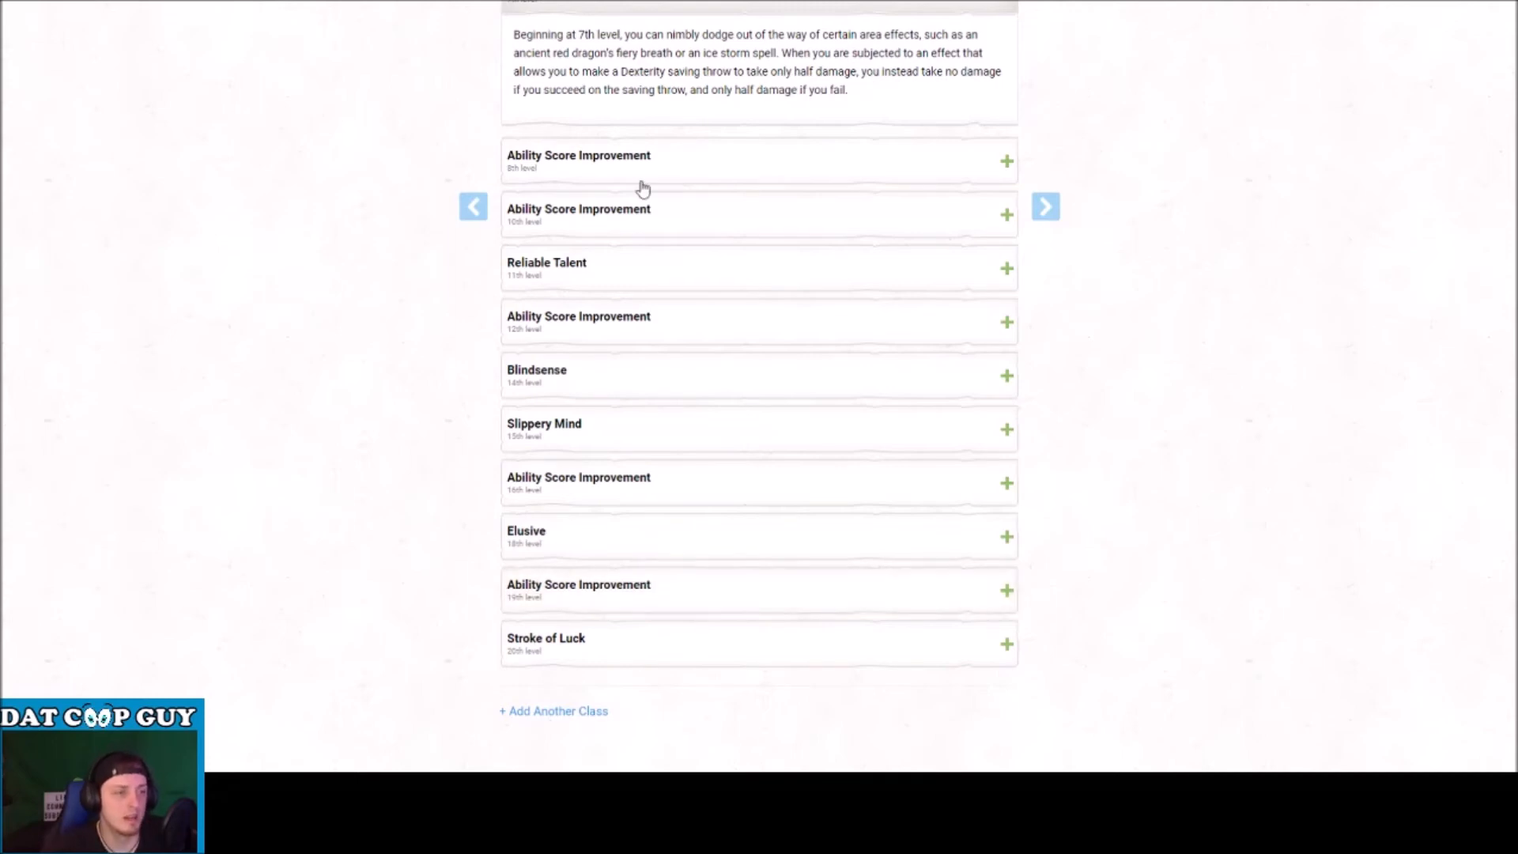
scroll(760, 215, up, 3)
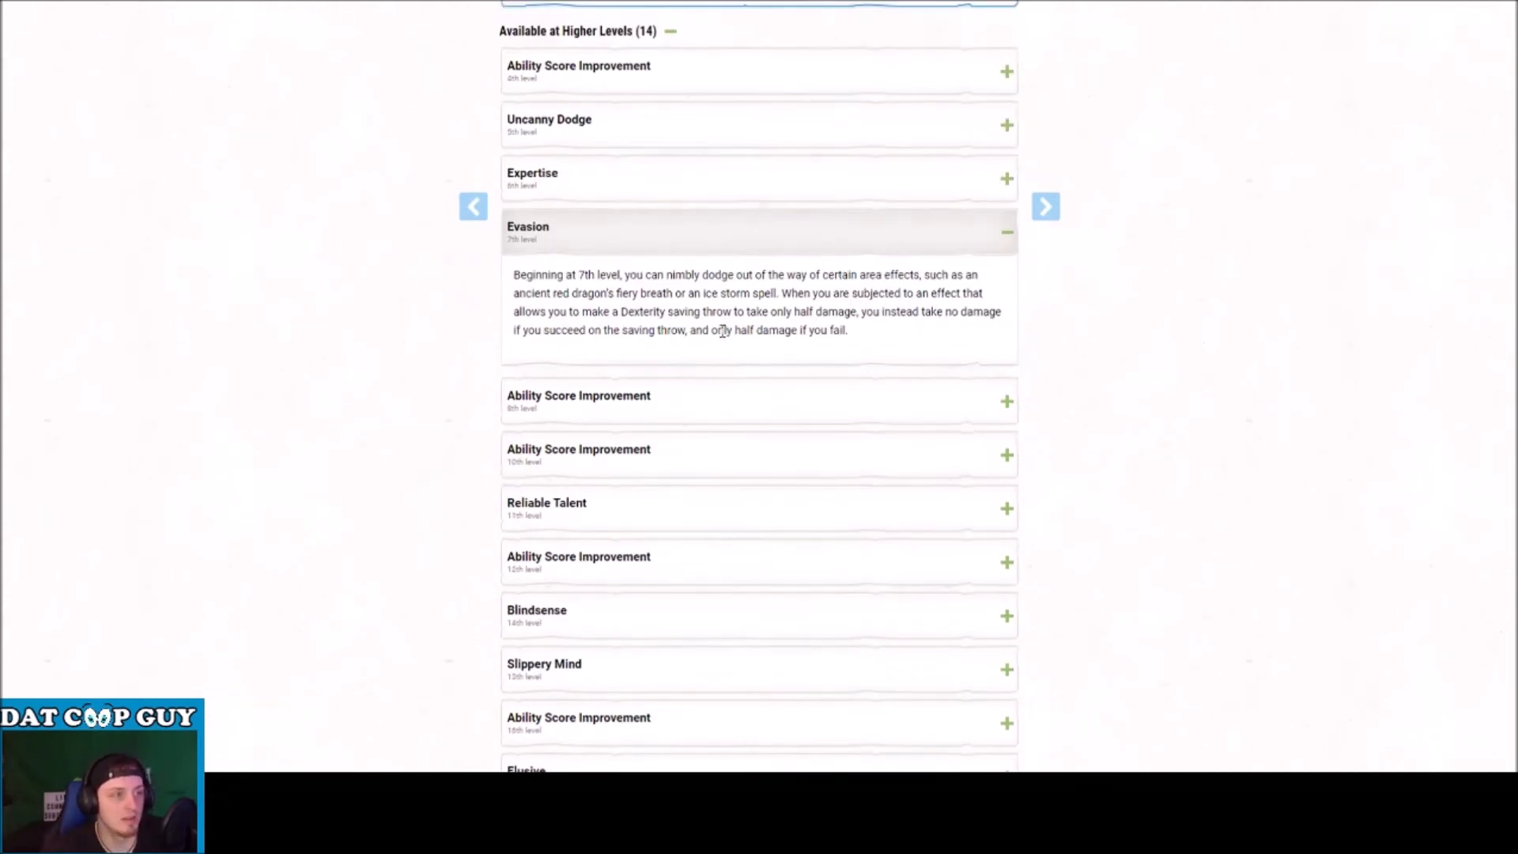
click(613, 252)
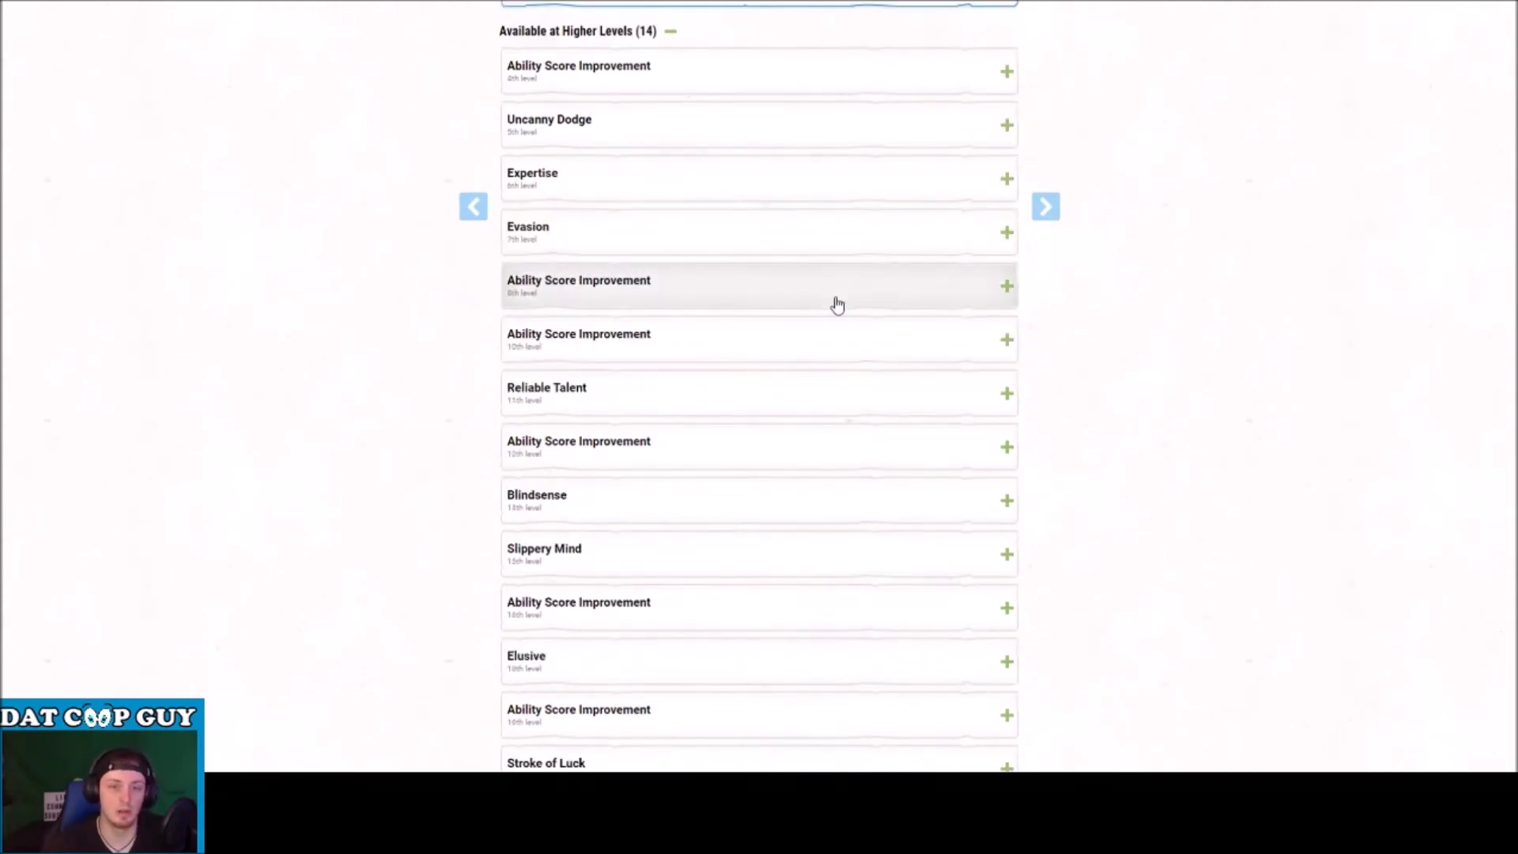
Choose Thief as the Rogue's 3rd-level Roguish Archetype.
scroll(791, 299, up, 3)
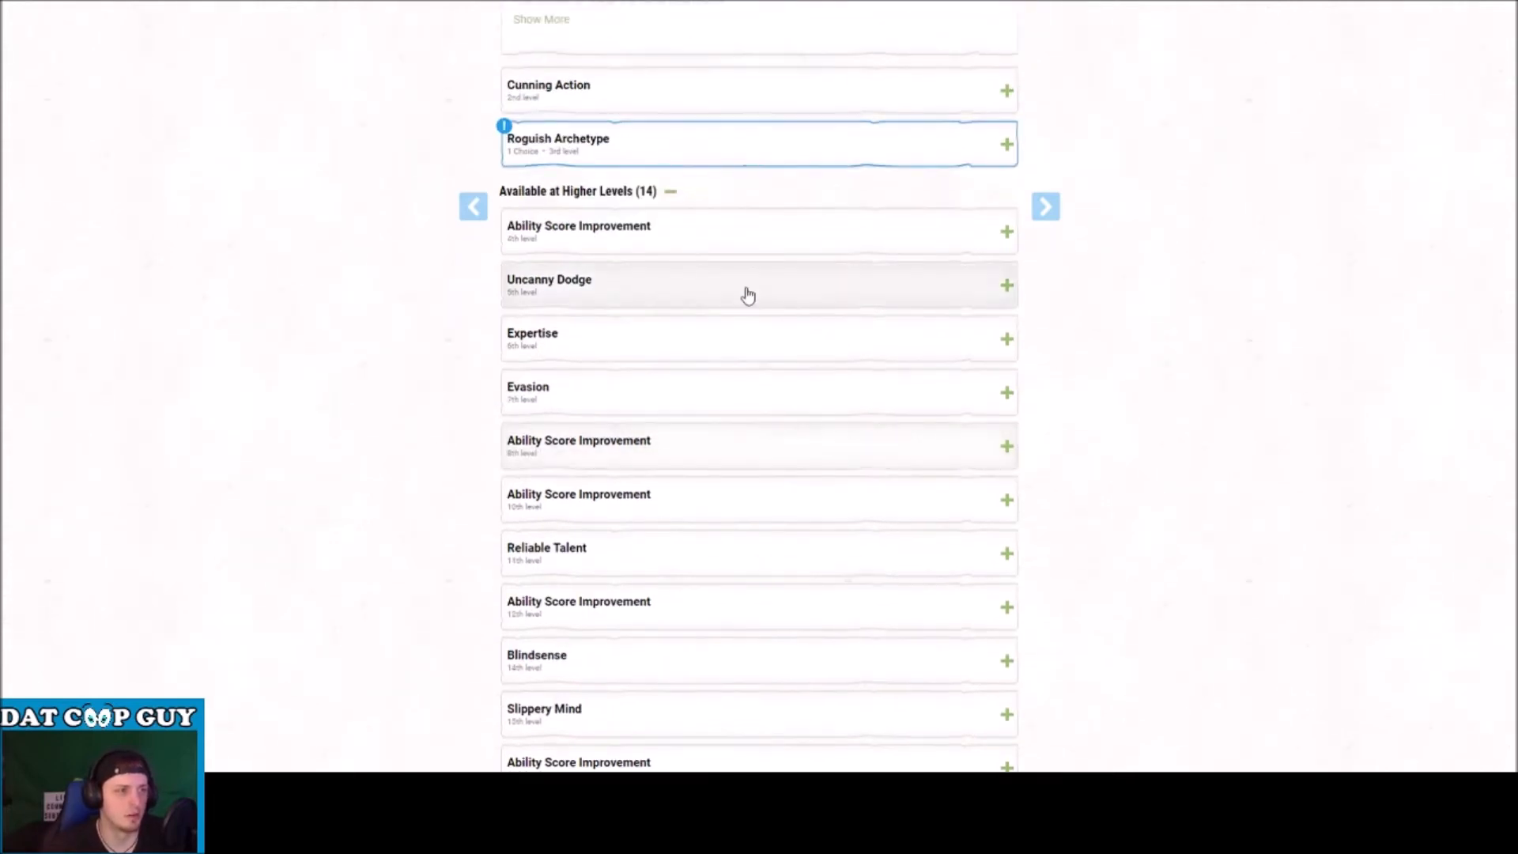
click(733, 244)
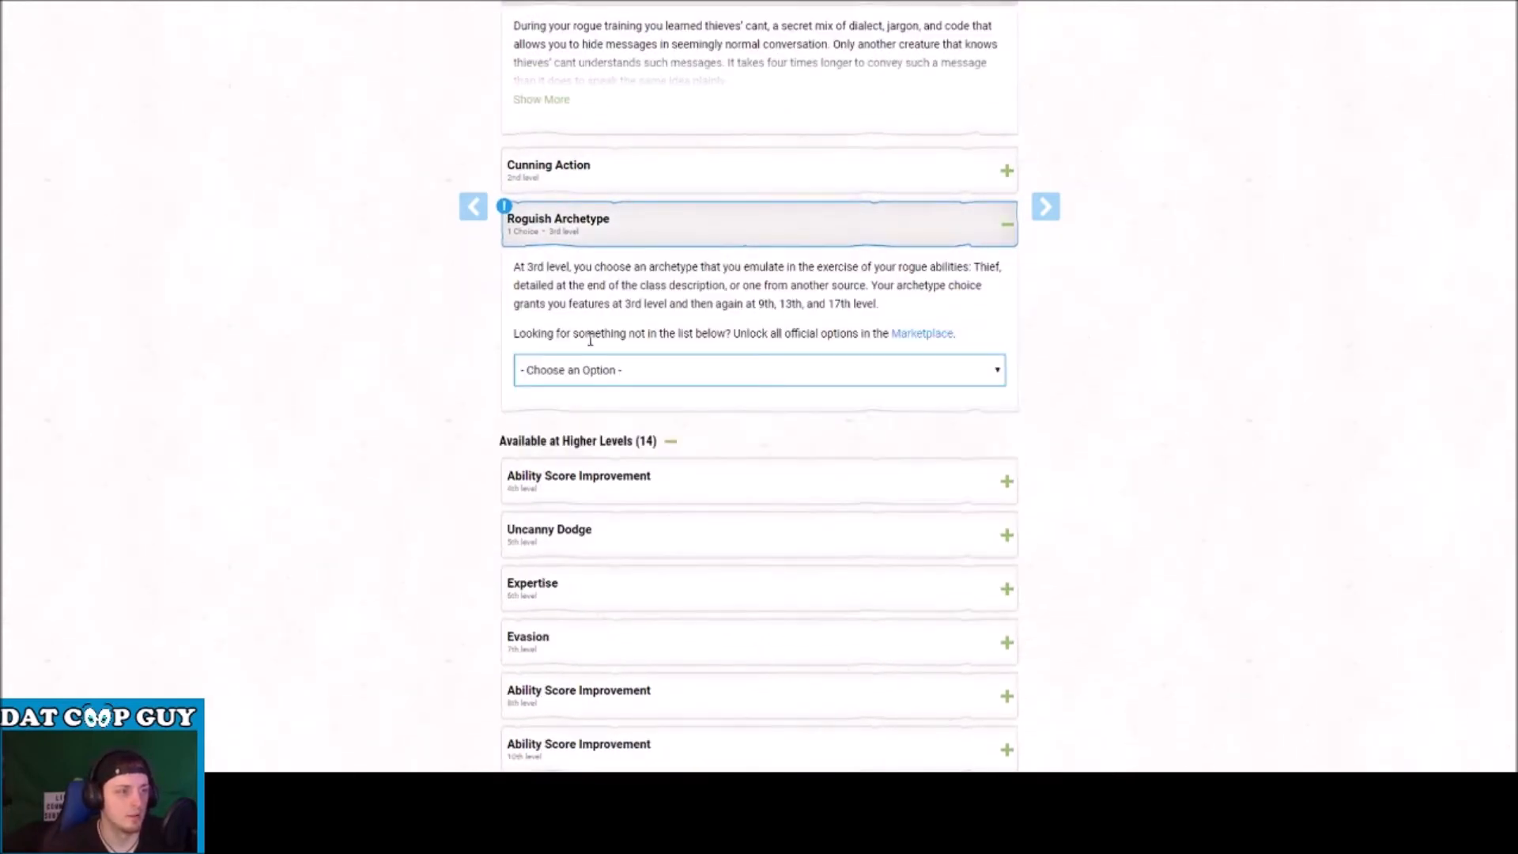
click(661, 416)
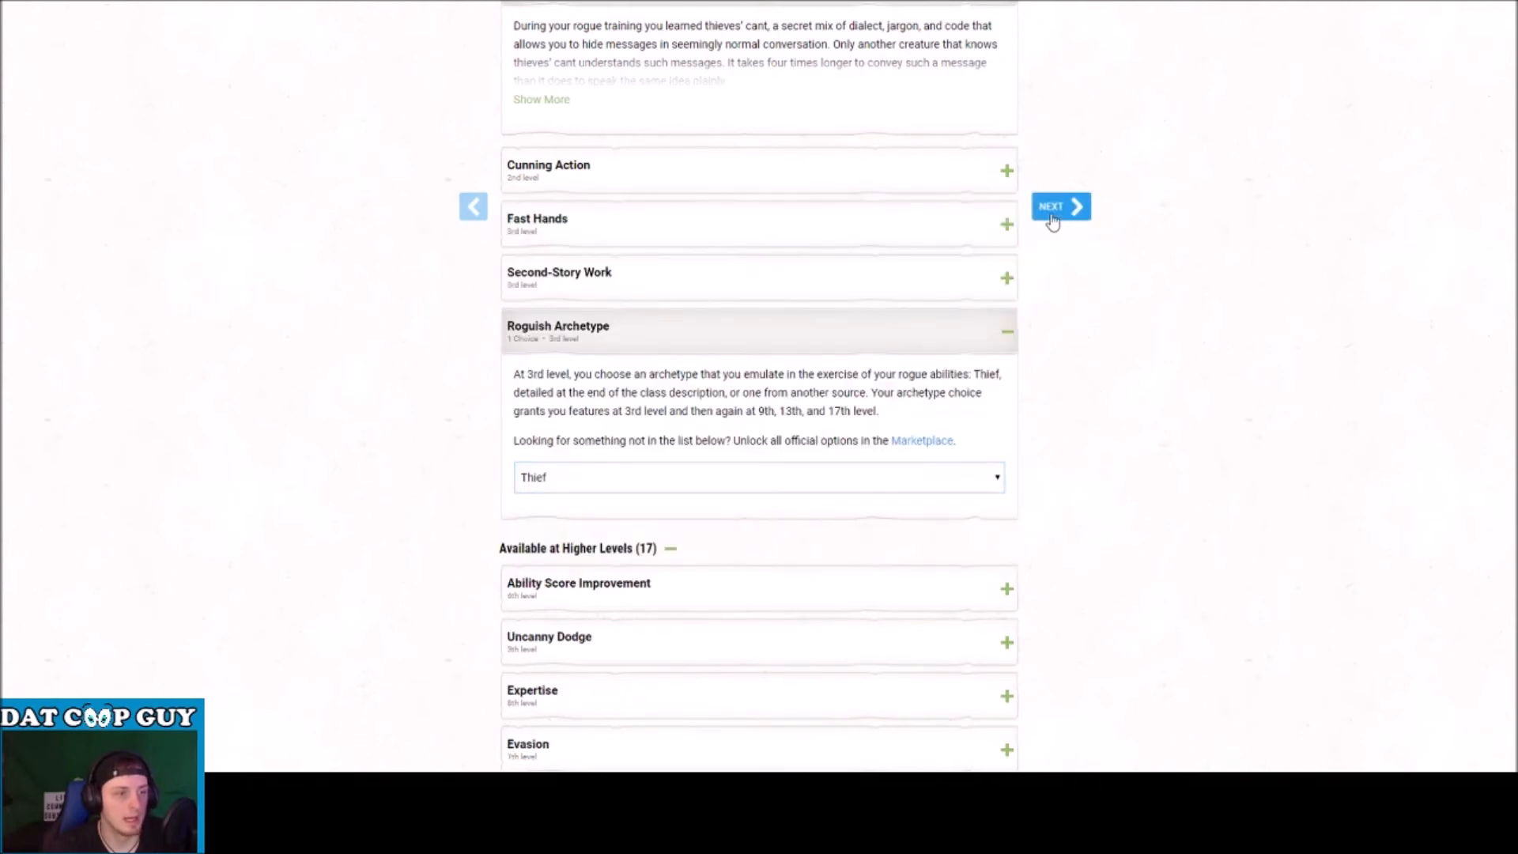
Proceed to the ability scores and set the generation method to Point Buy.
click(1052, 208)
scroll(1030, 234, down, 4)
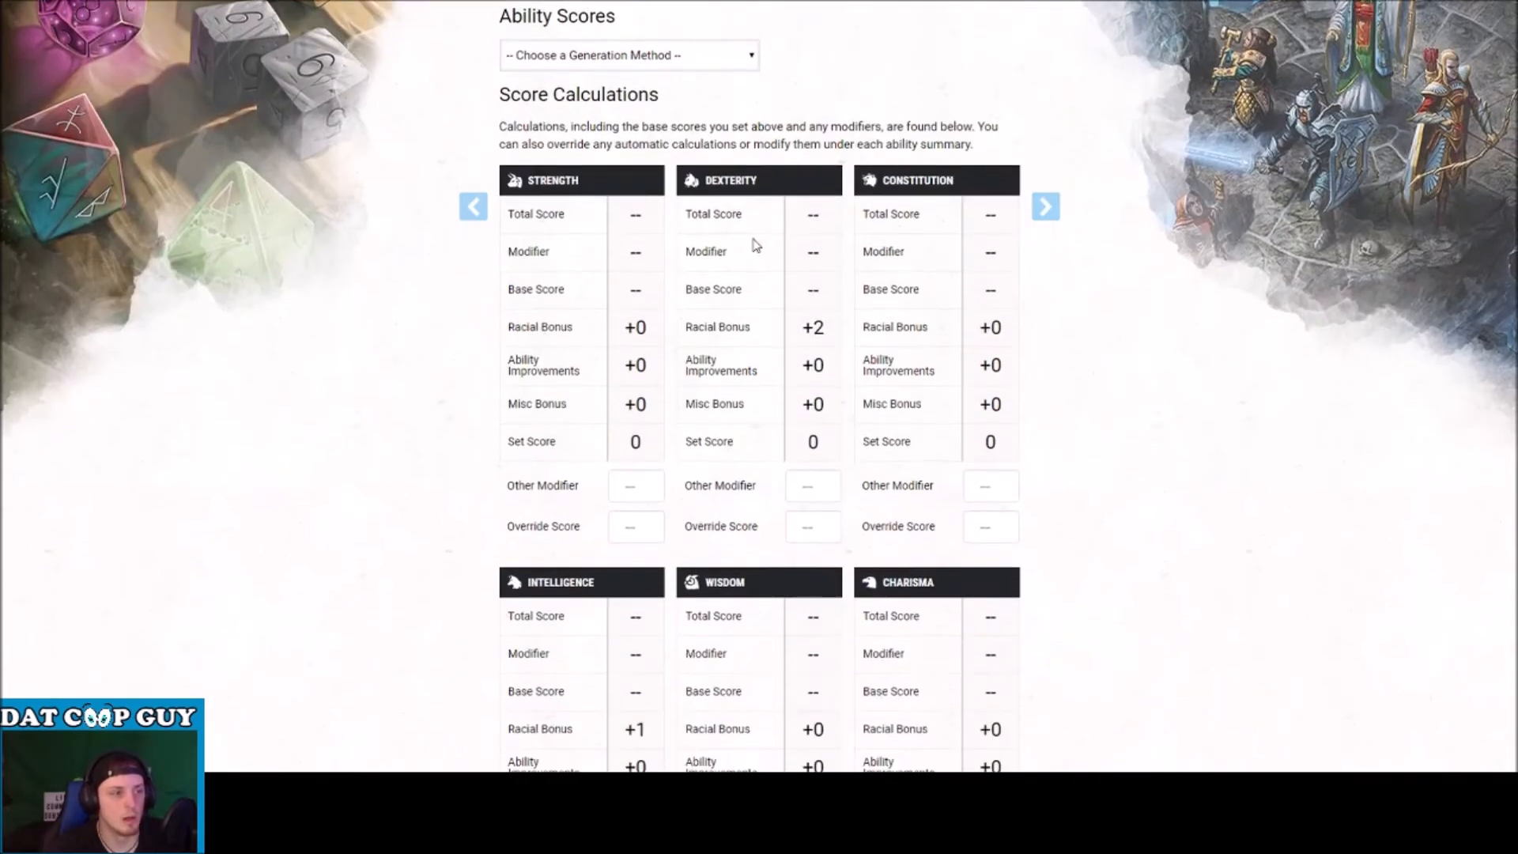
scroll(744, 323, down, 2)
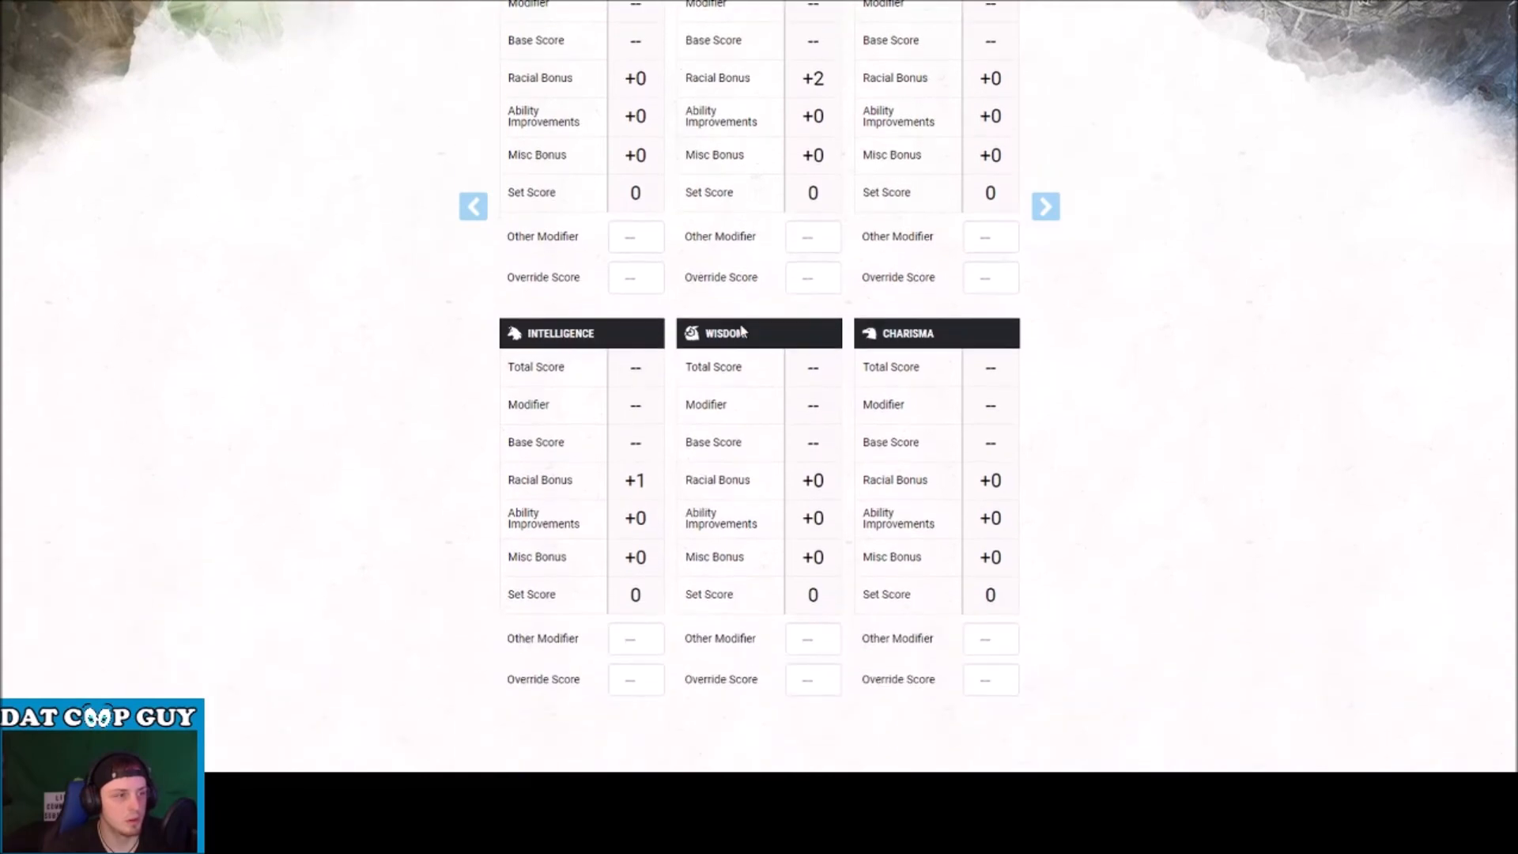
scroll(754, 363, up, 5)
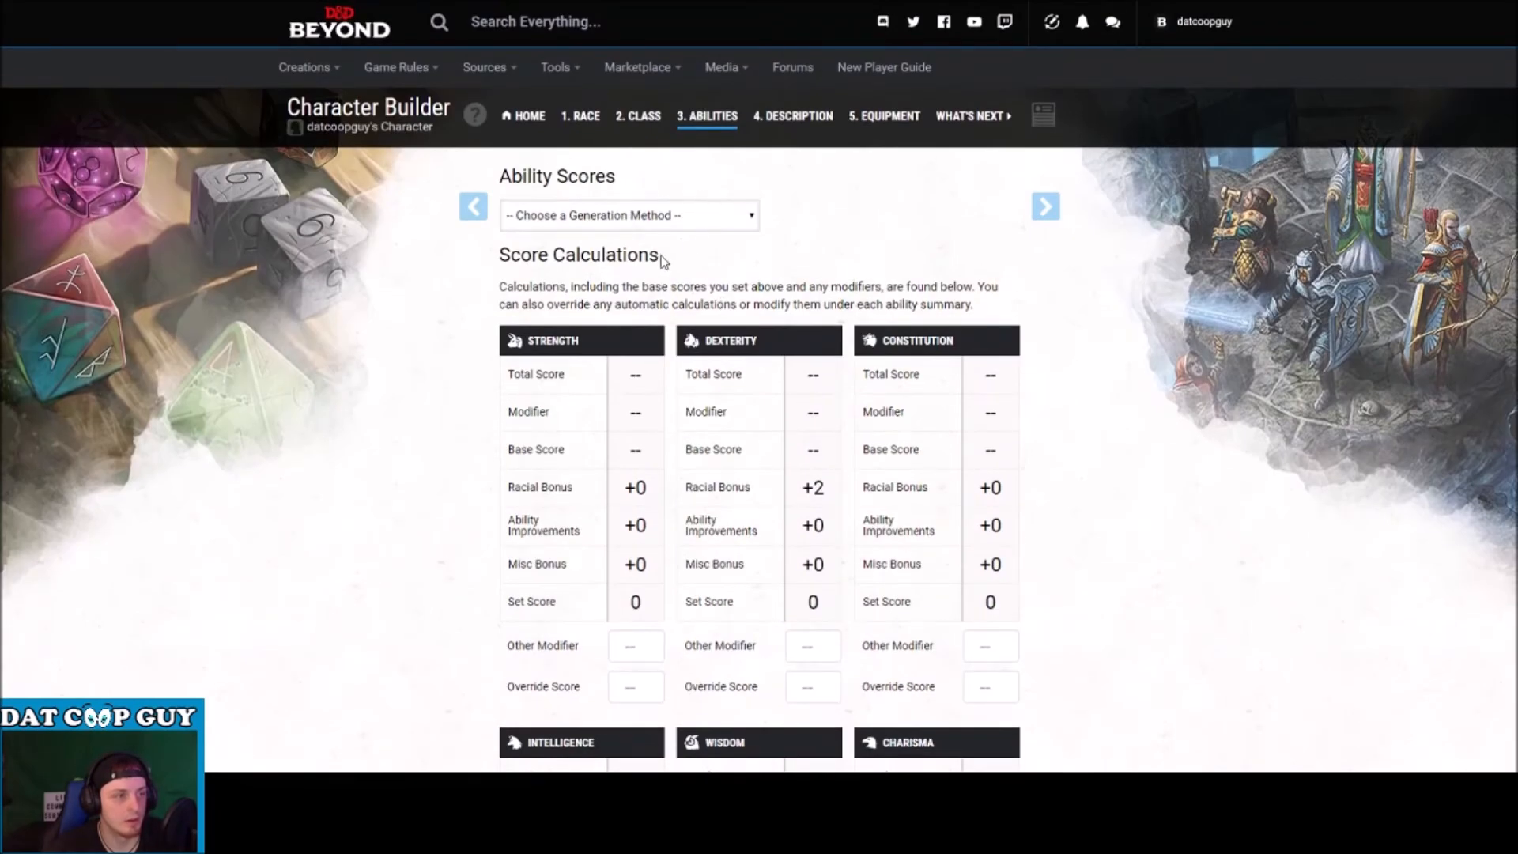
click(666, 262)
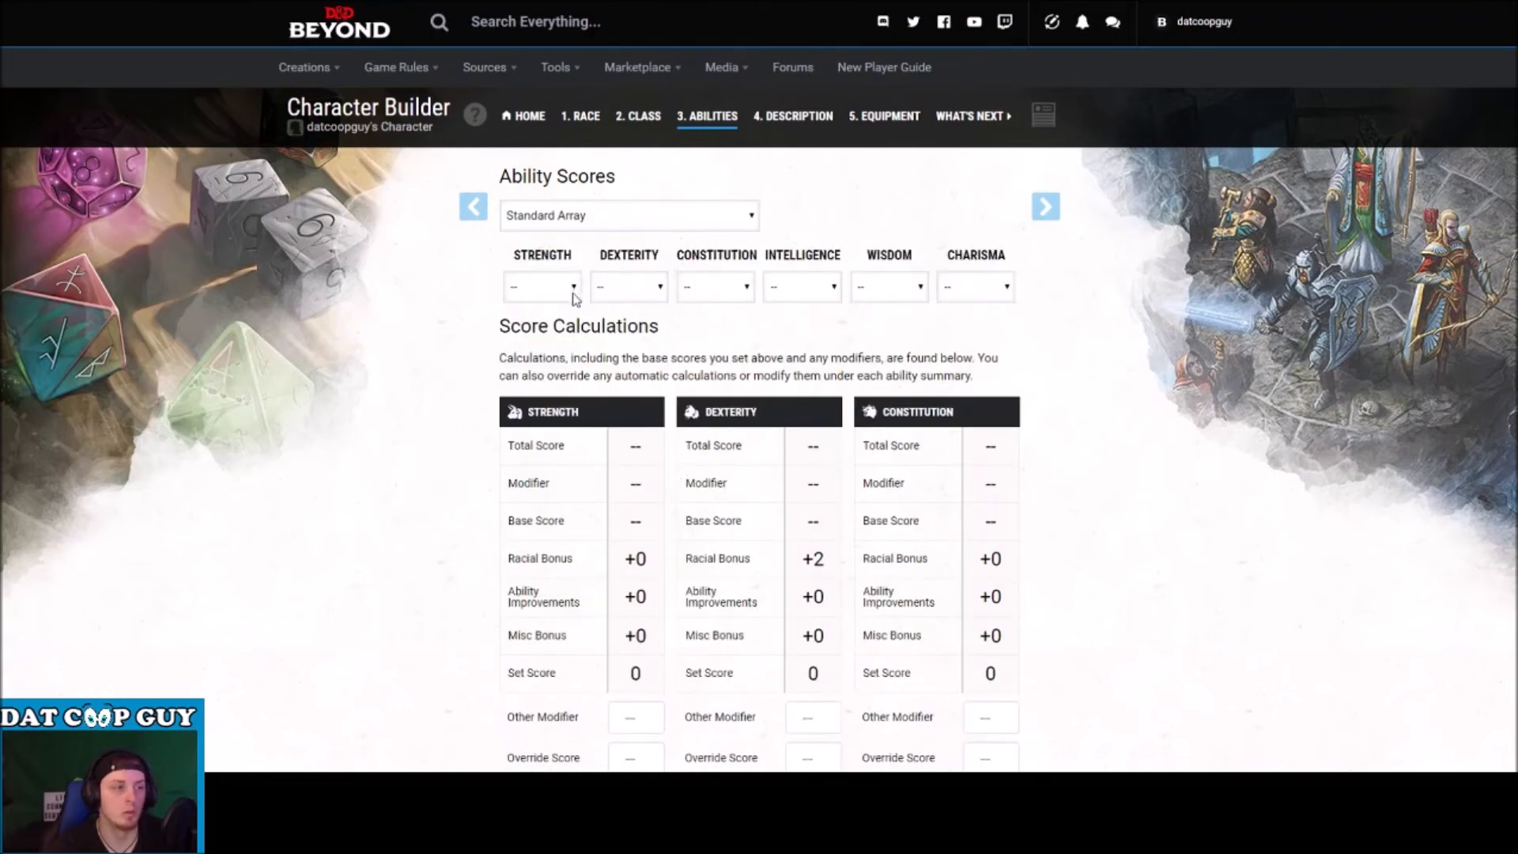
double_click(558, 181)
click(611, 251)
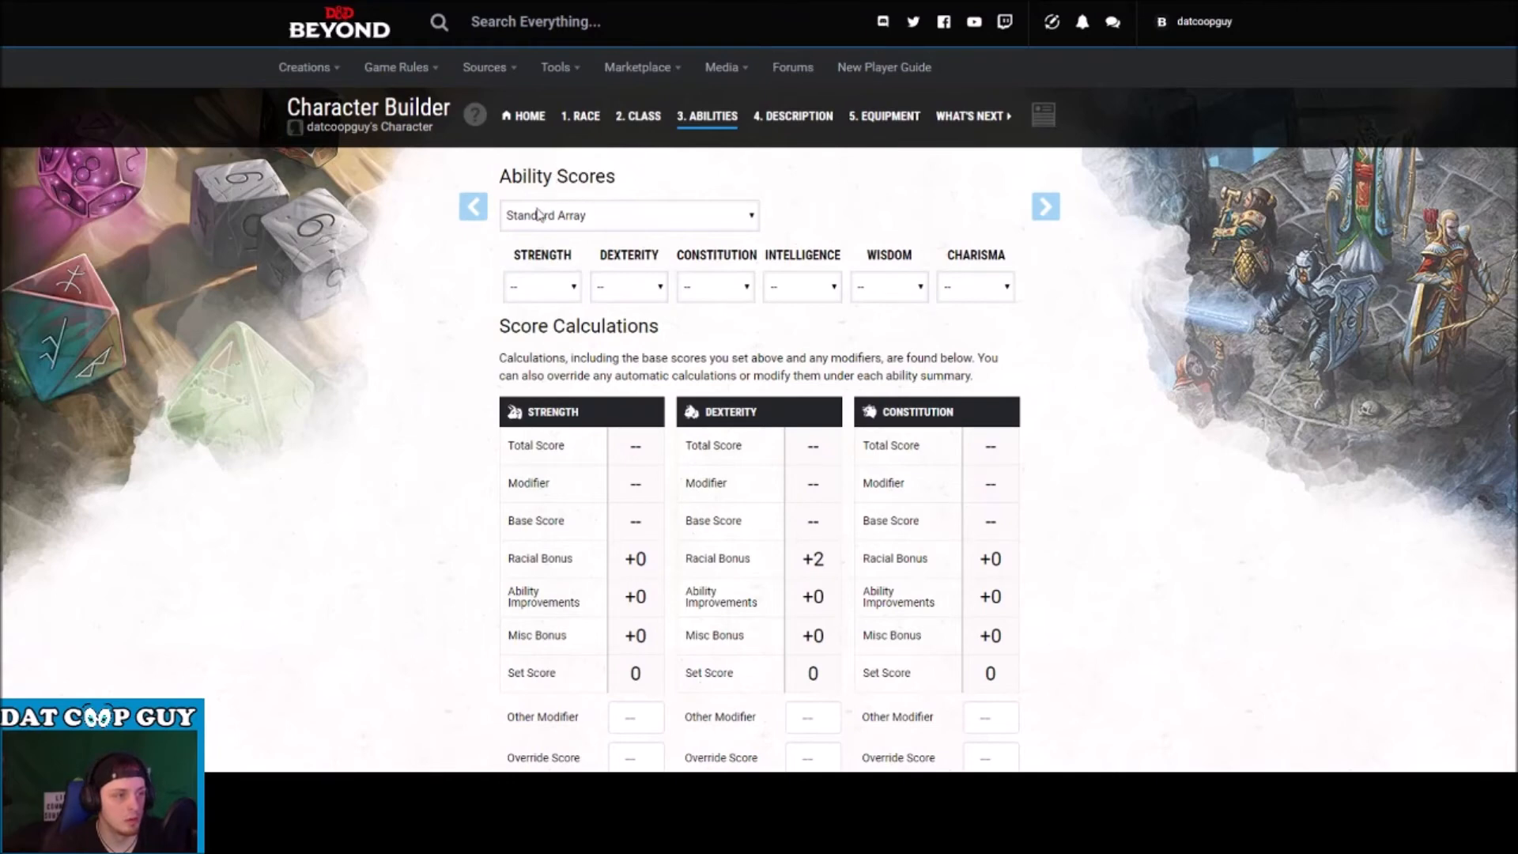
click(540, 285)
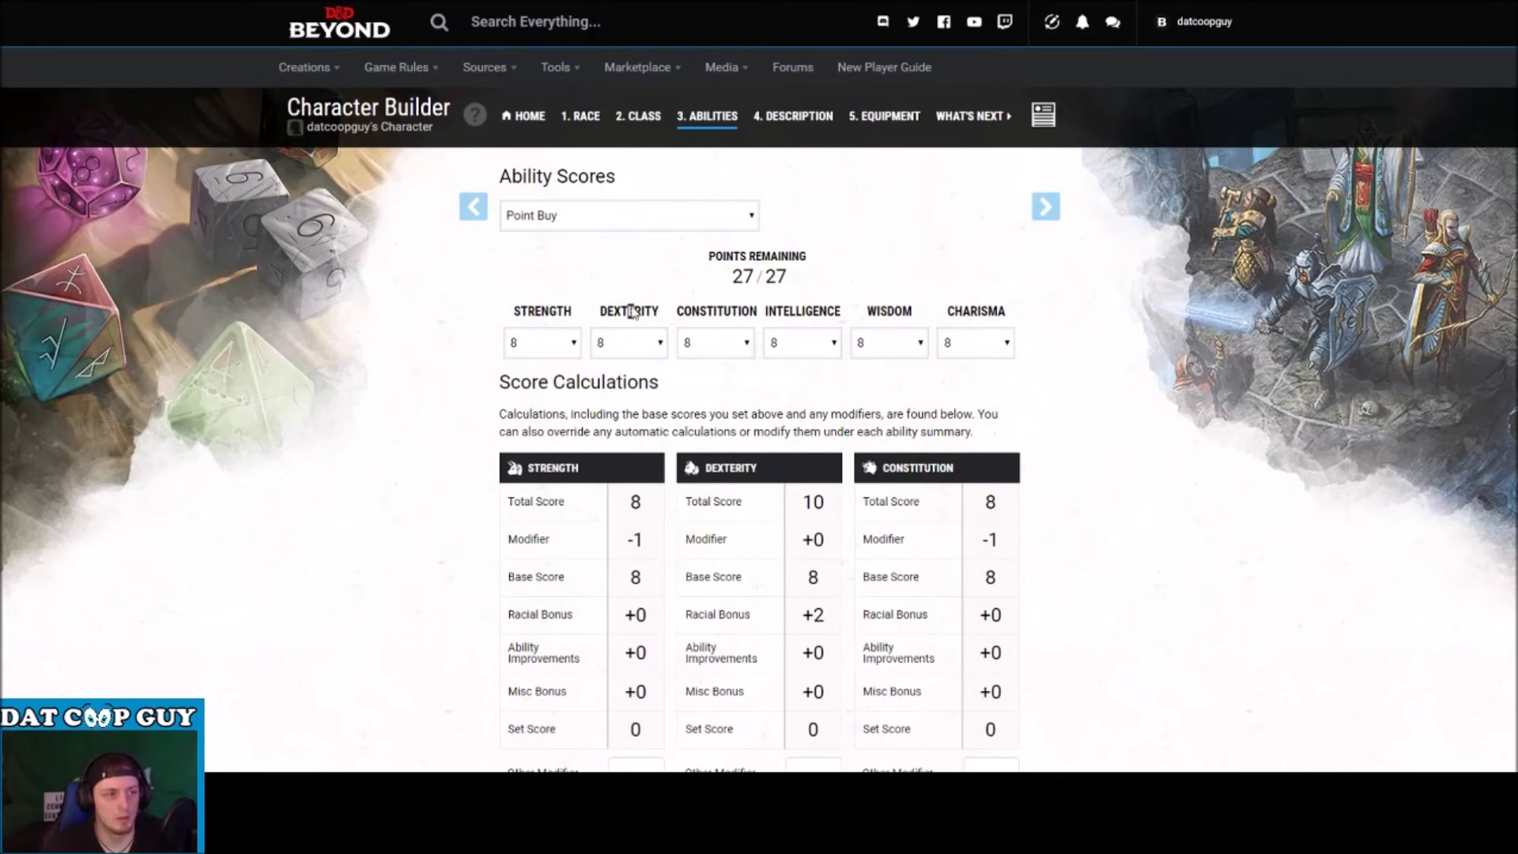
Set the point-buy base scores to Dexterity 15, Constitution 15, Intelligence 10, Wisdom 12 and Charisma 11.
click(656, 472)
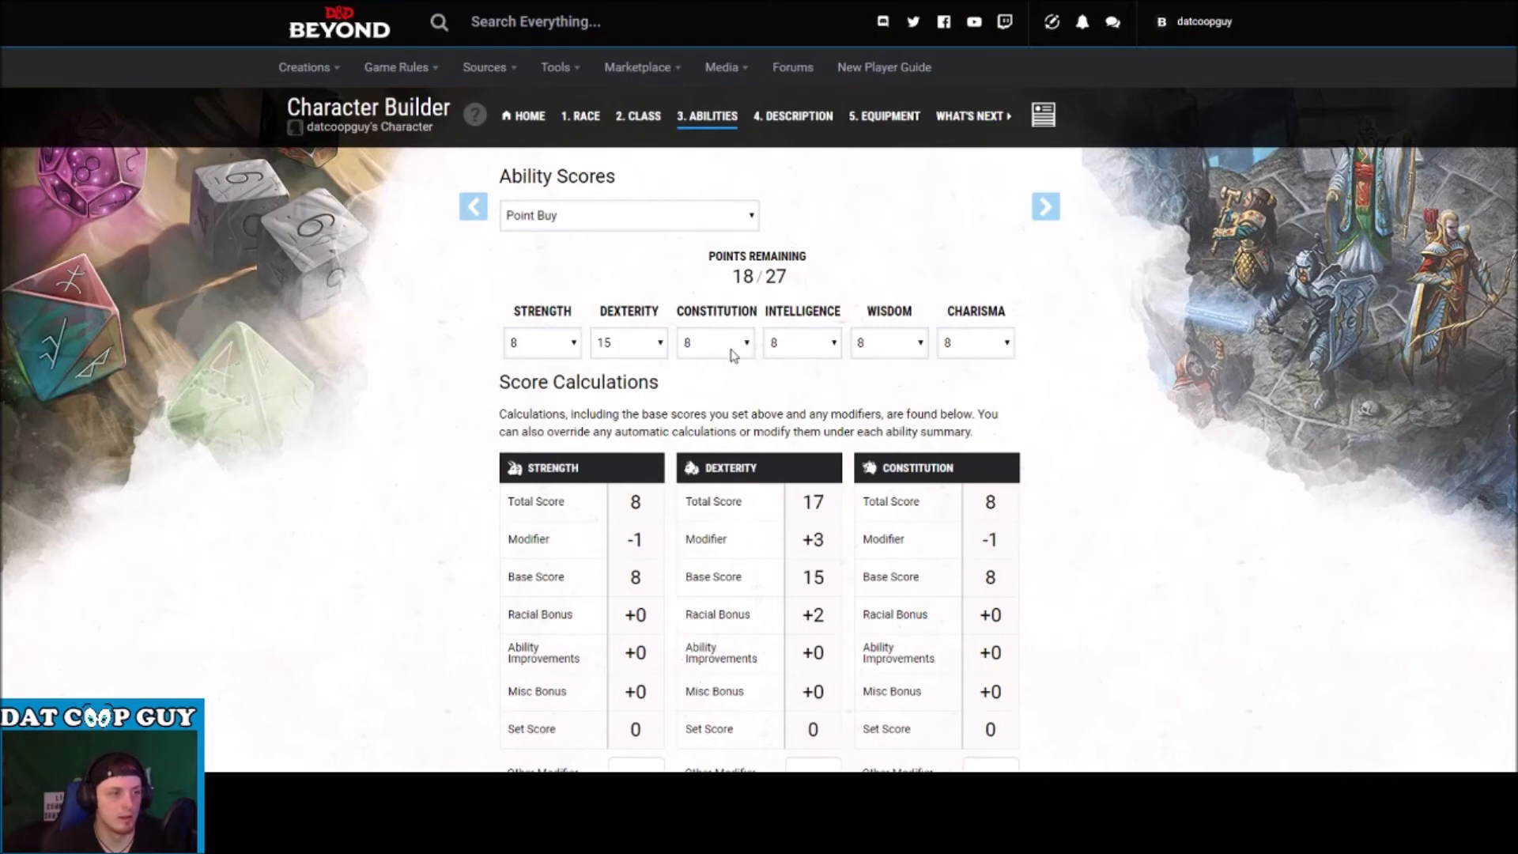
click(739, 423)
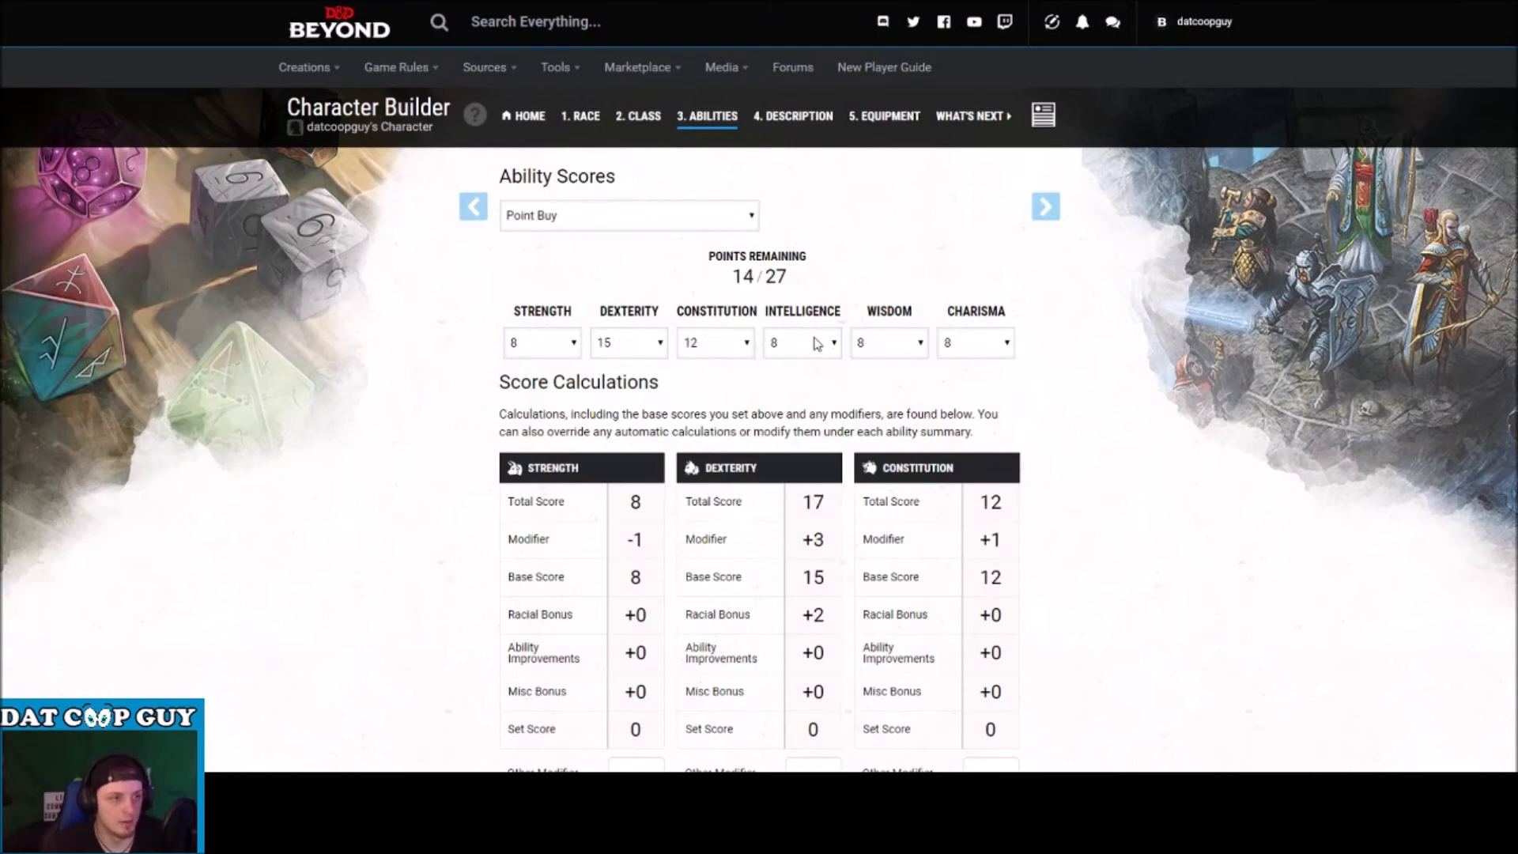
click(906, 431)
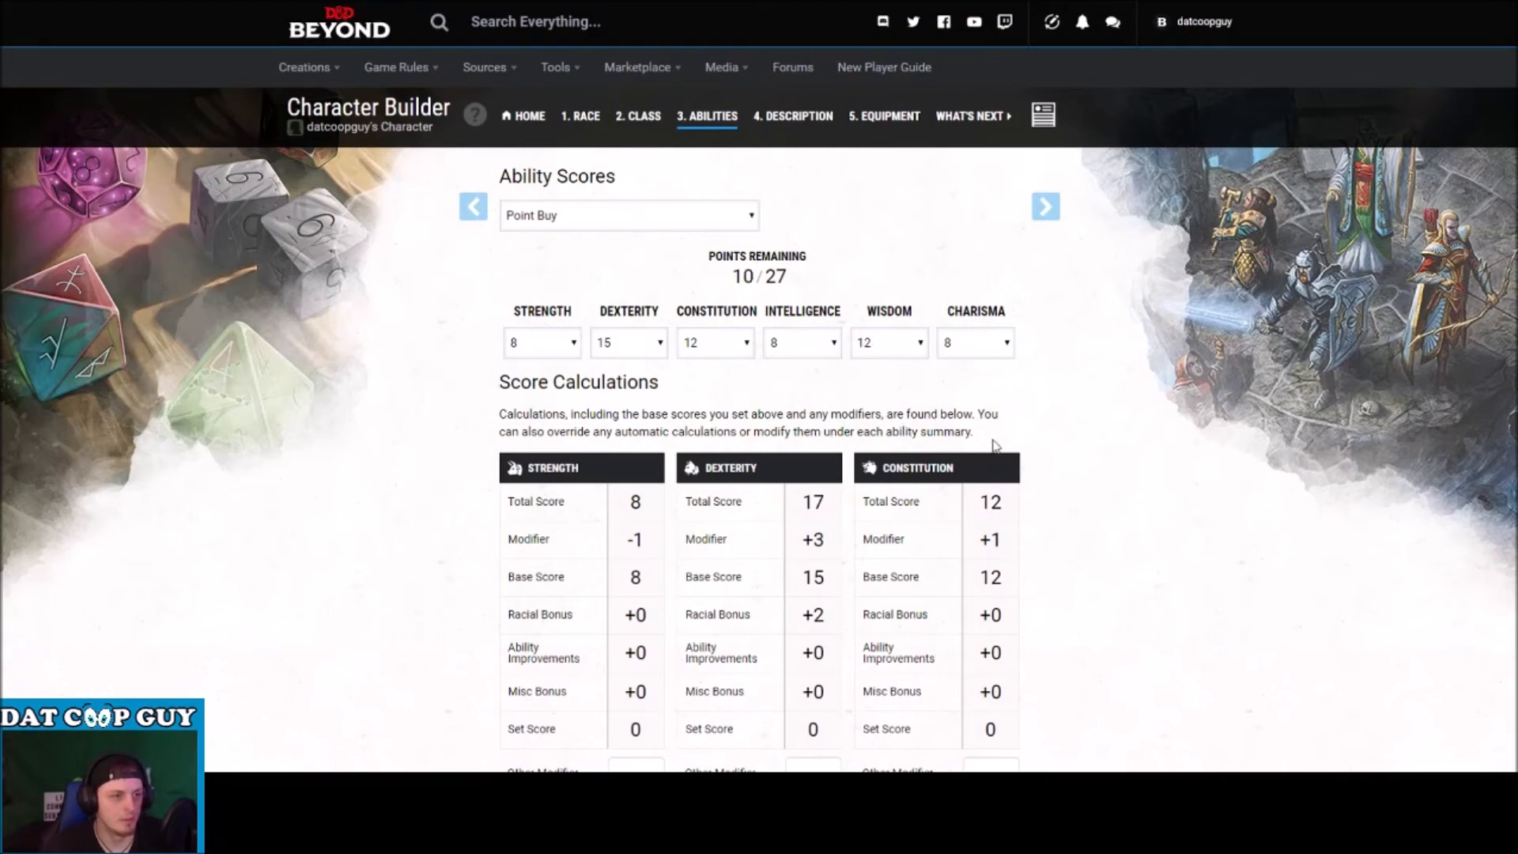
click(954, 407)
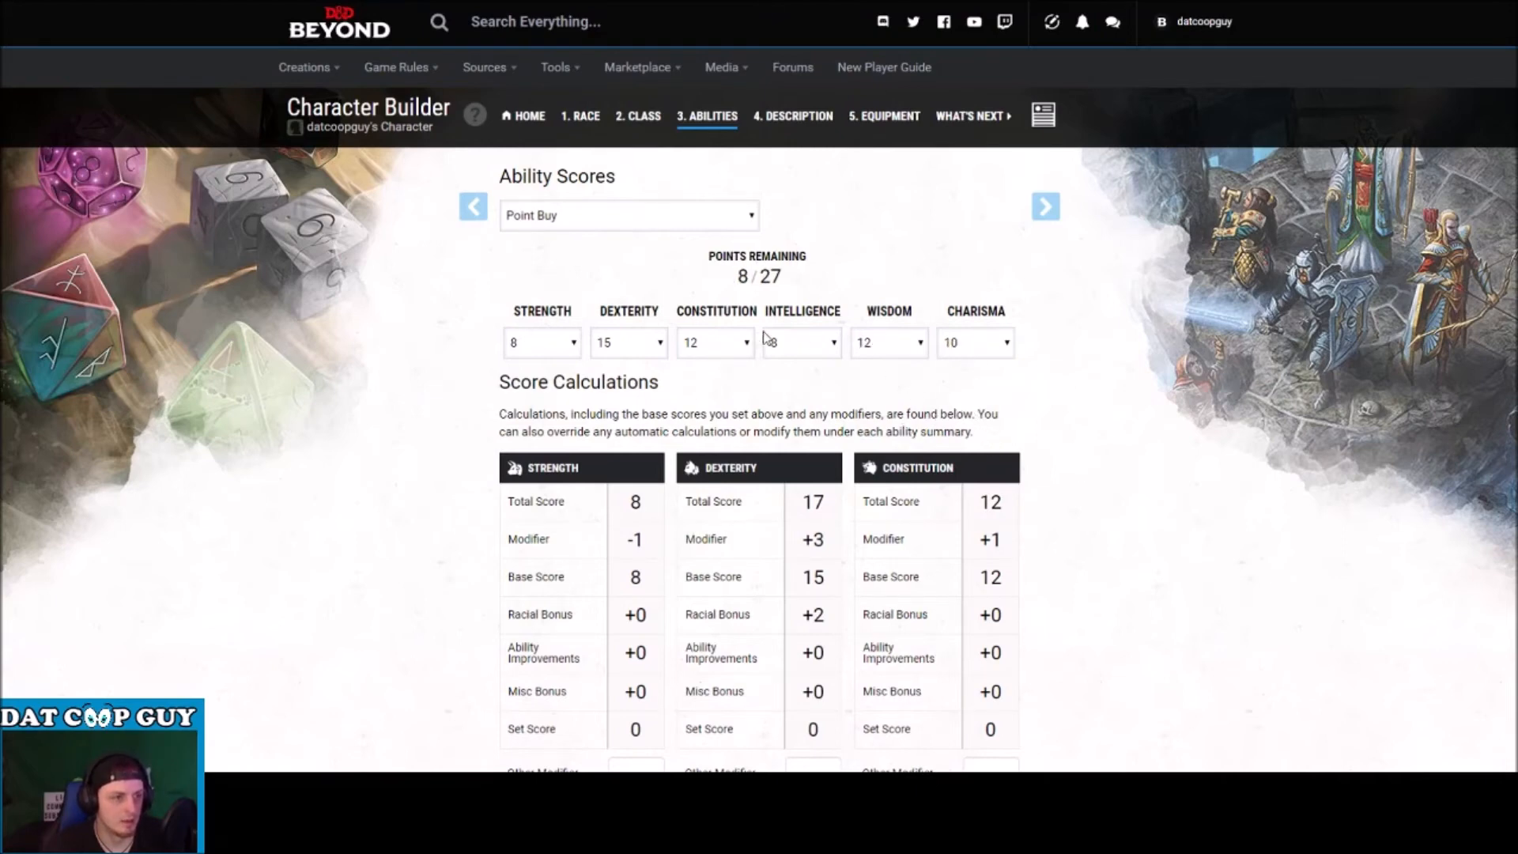
click(746, 486)
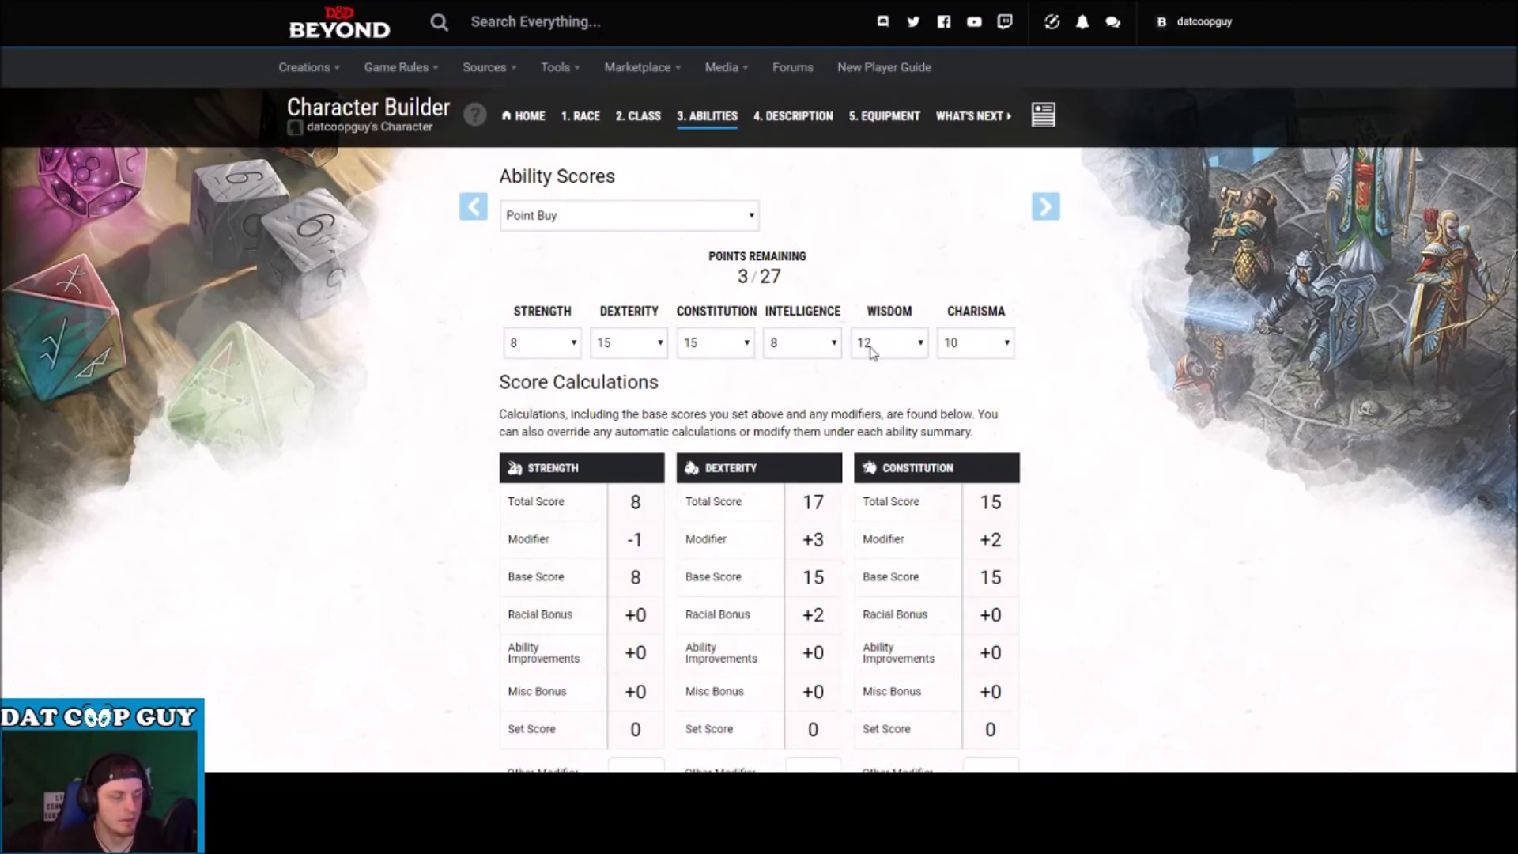
click(835, 399)
click(998, 413)
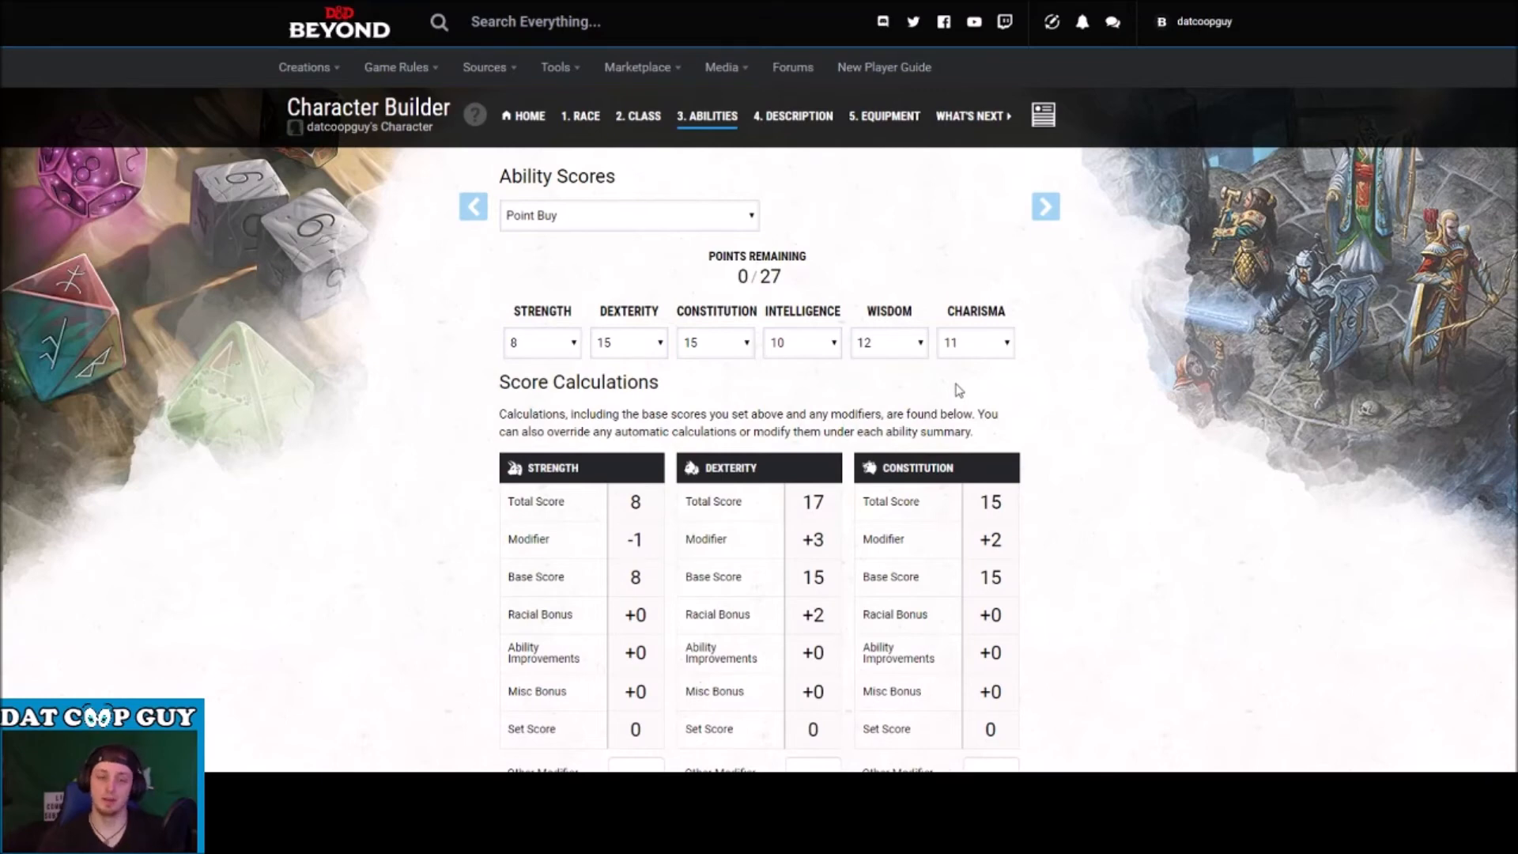
Proceed to the character description and choose the Criminal / Spy background with Athletics, Playing Card Set and Tinker's Tools proficiencies.
click(1041, 205)
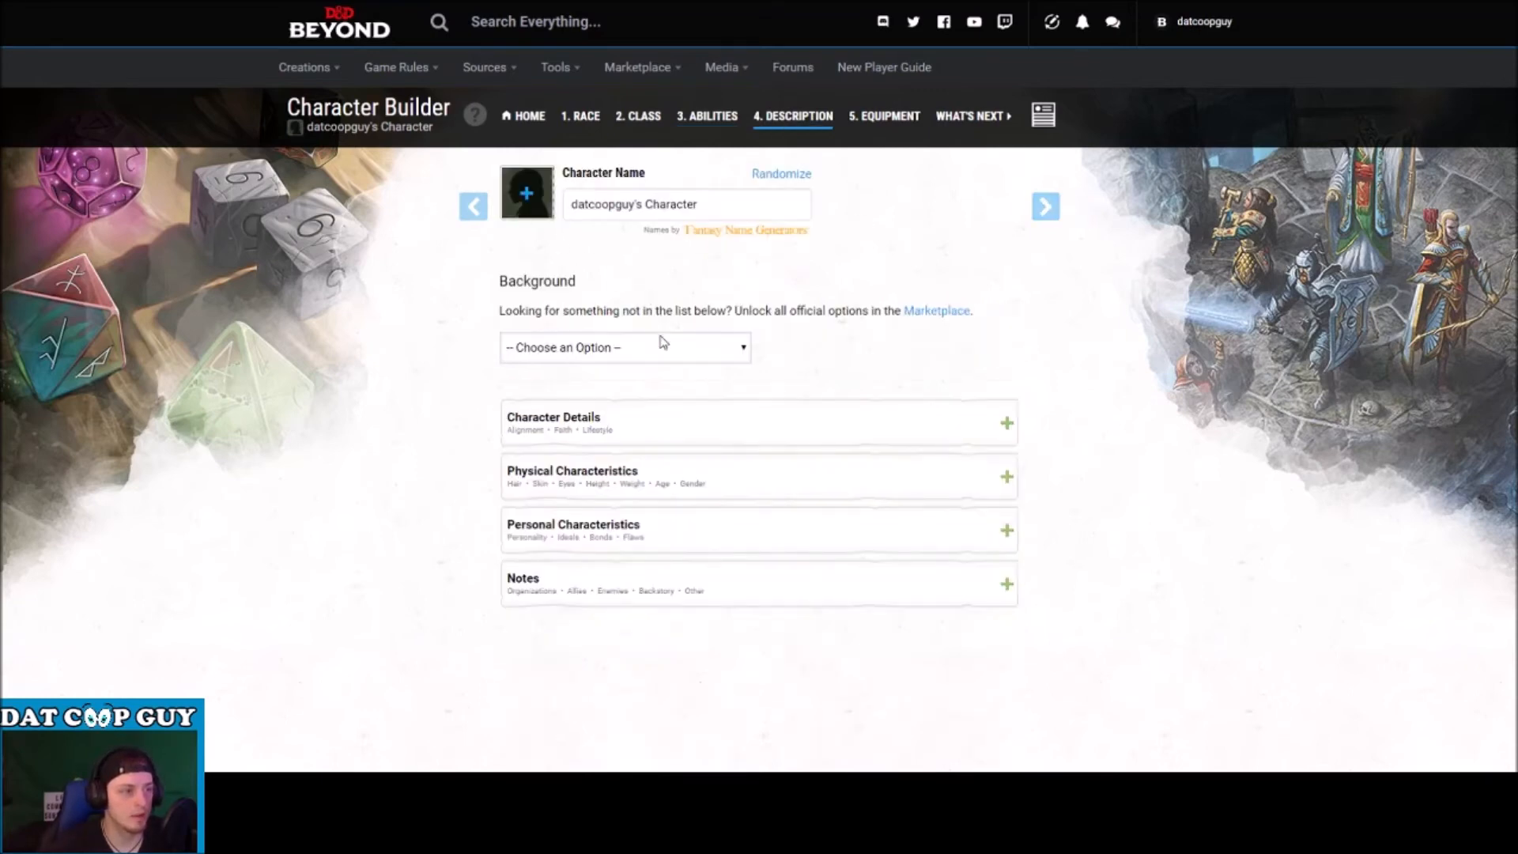
click(662, 437)
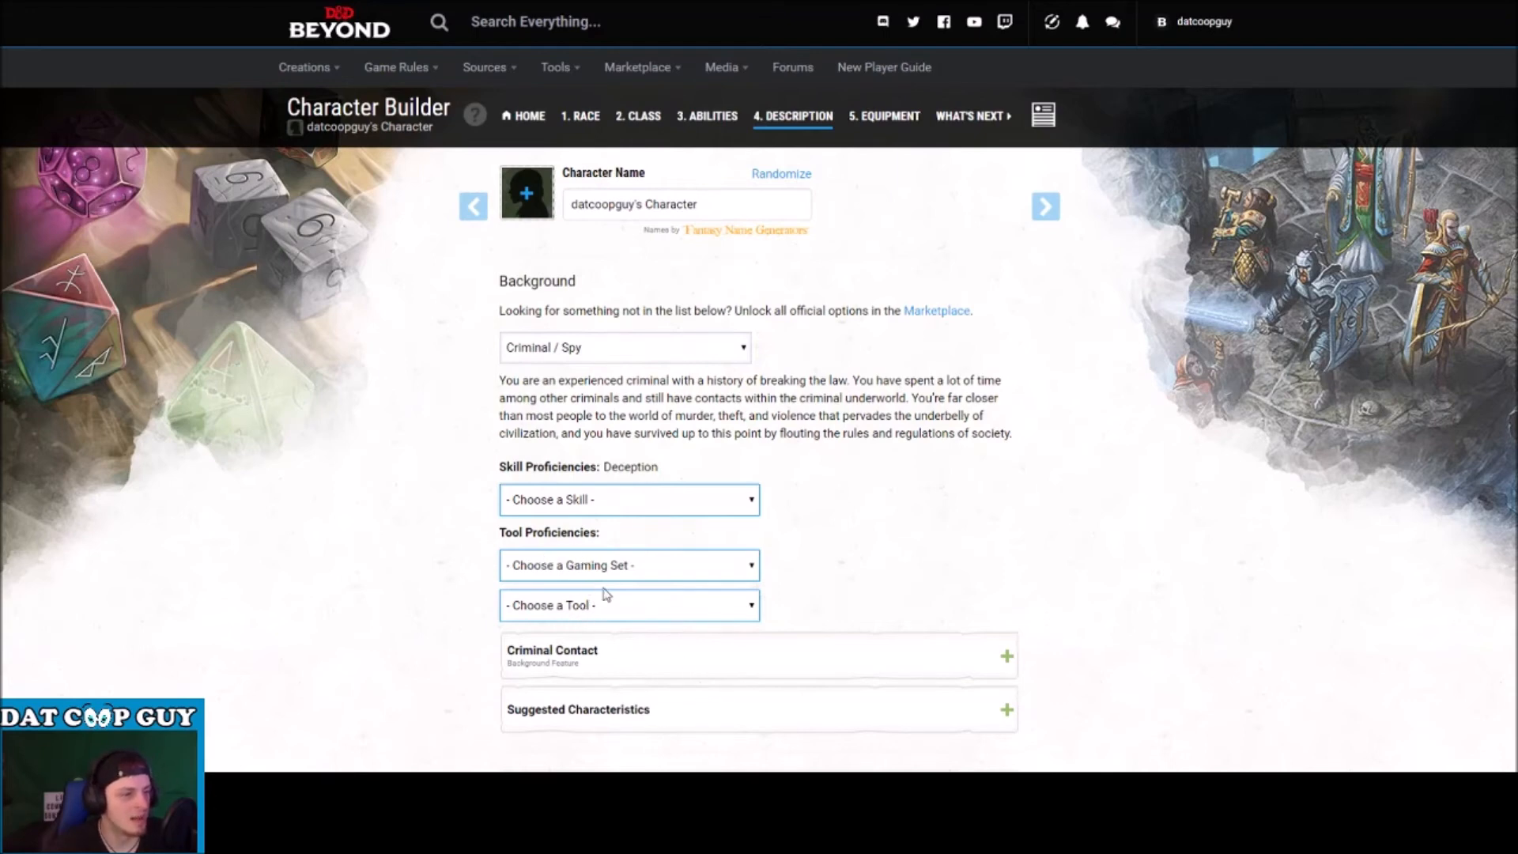
click(548, 573)
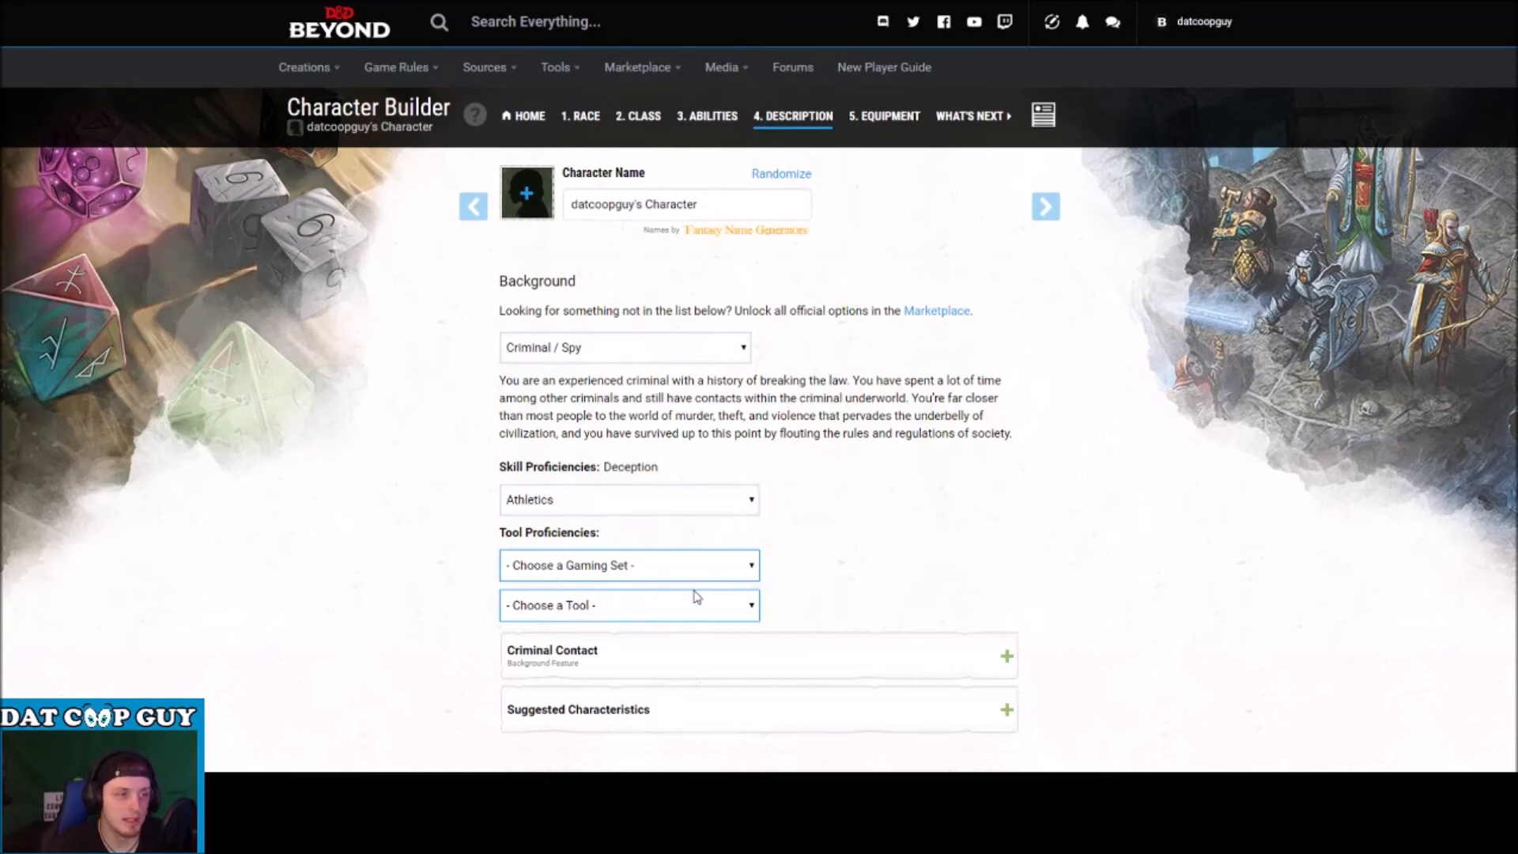
click(661, 641)
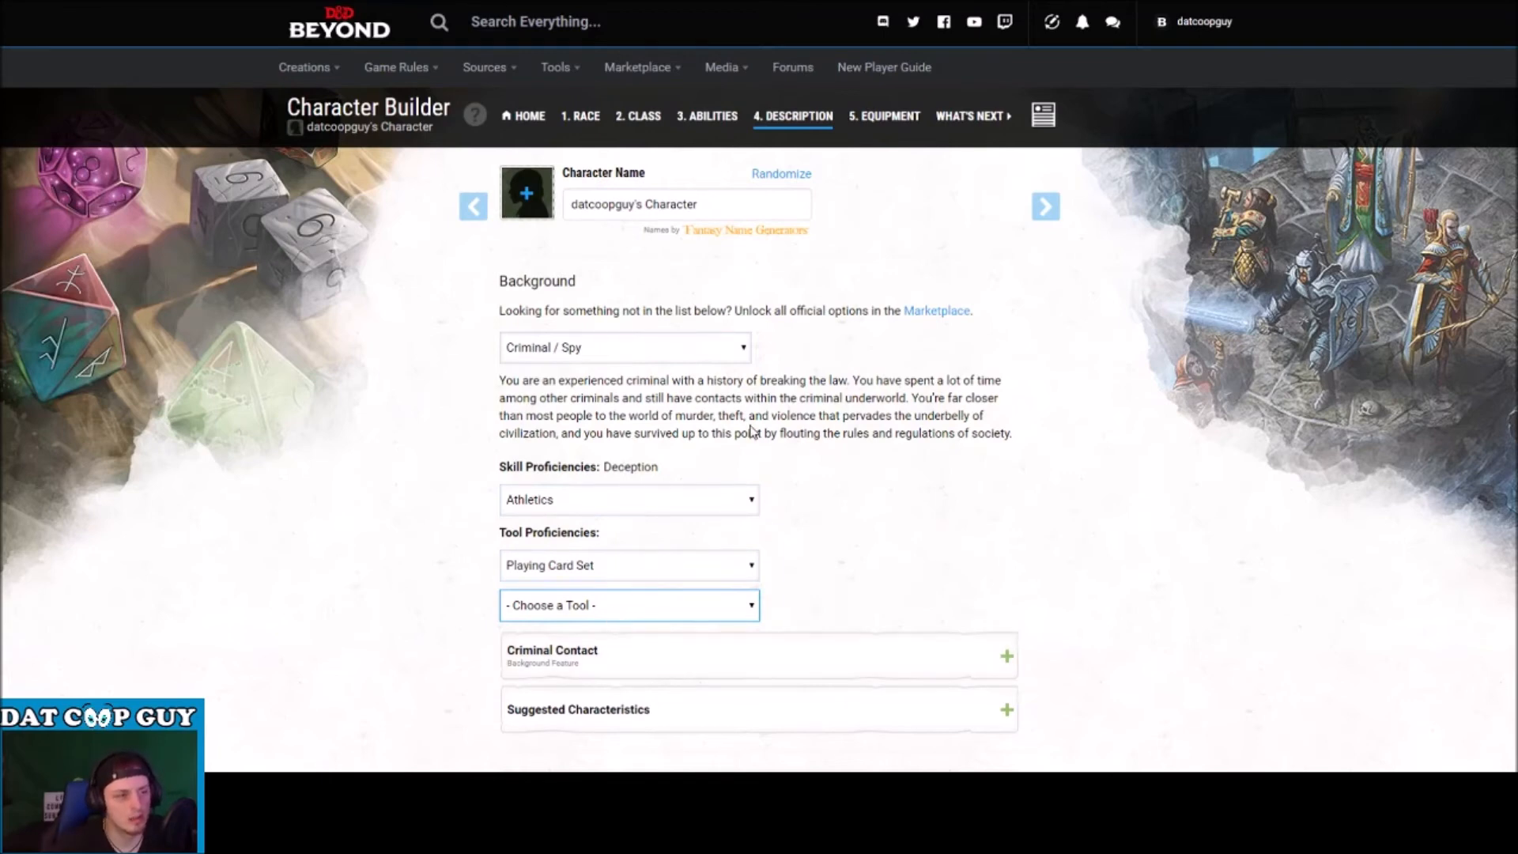
click(607, 499)
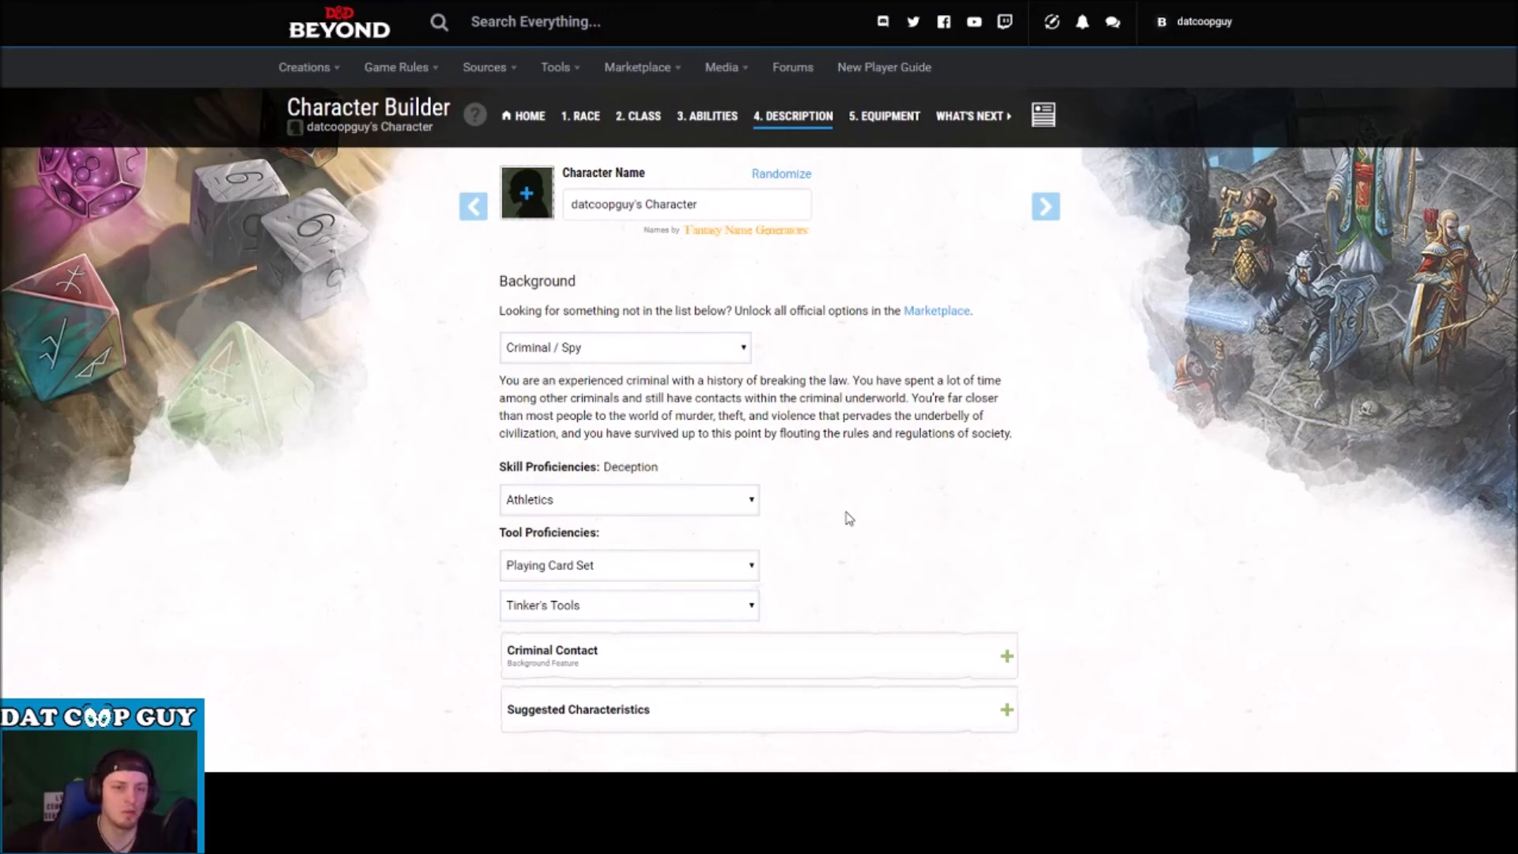
Expand and read the Criminal Contact feature and the background's suggested characteristics, from personality traits down to flaws.
scroll(843, 514, down, 3)
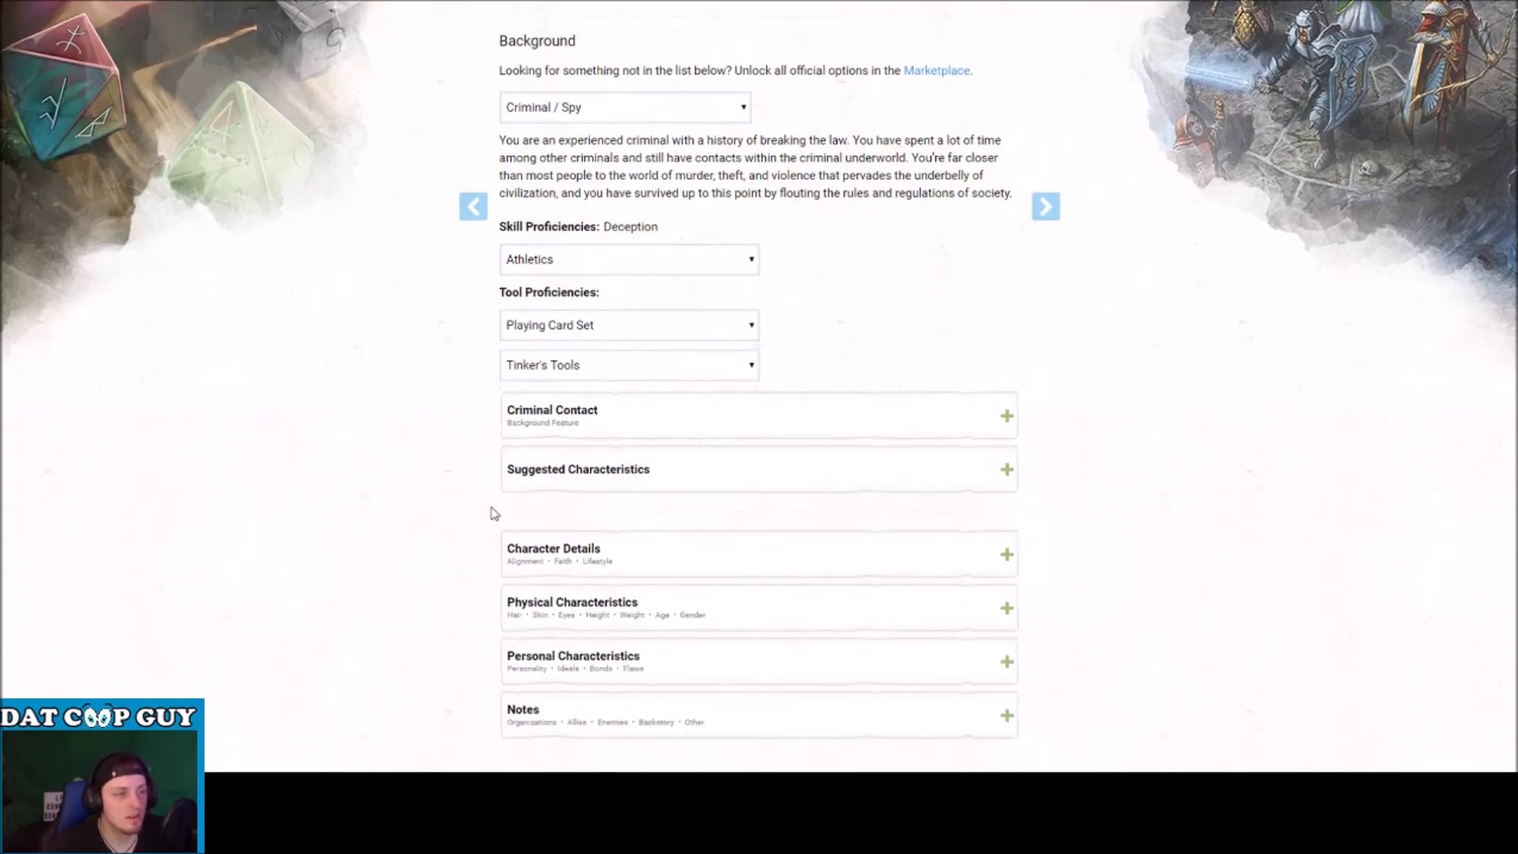
click(638, 426)
scroll(657, 467, down, 2)
click(659, 472)
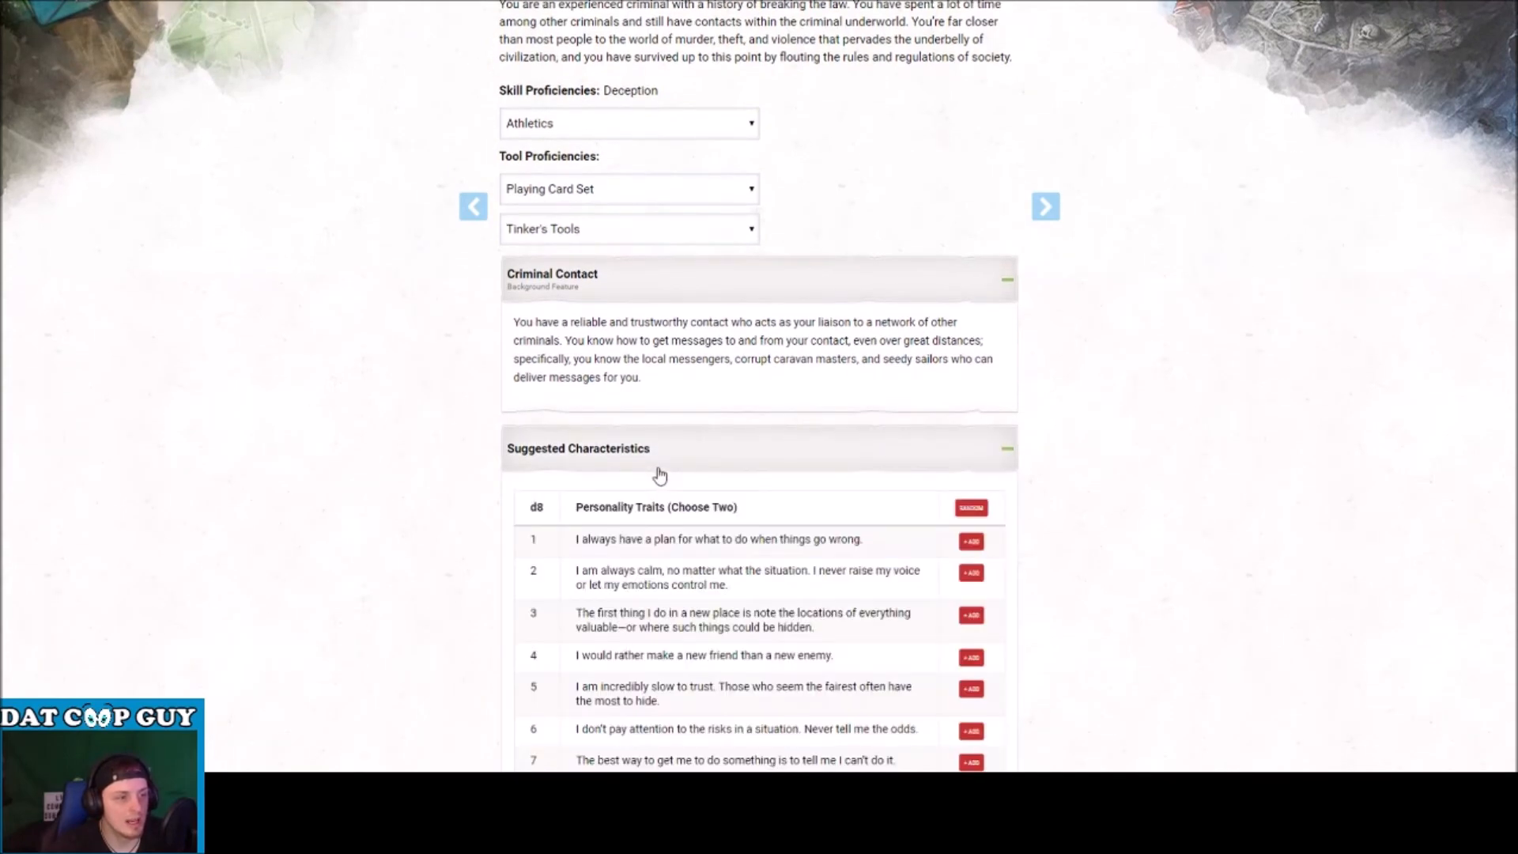
scroll(713, 464, down, 3)
scroll(782, 522, down, 12)
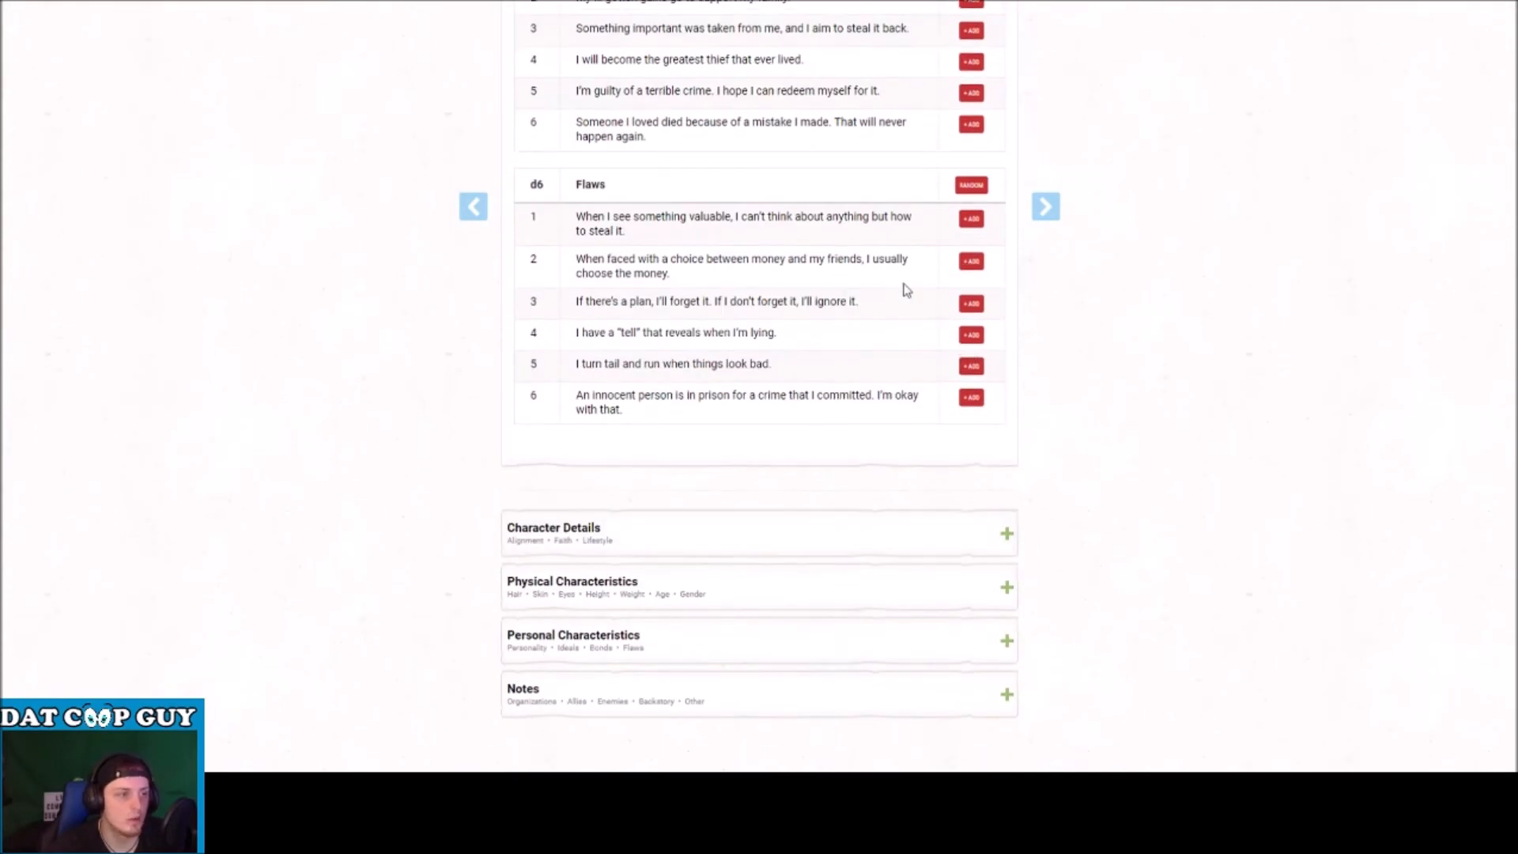
scroll(809, 248, up, 17)
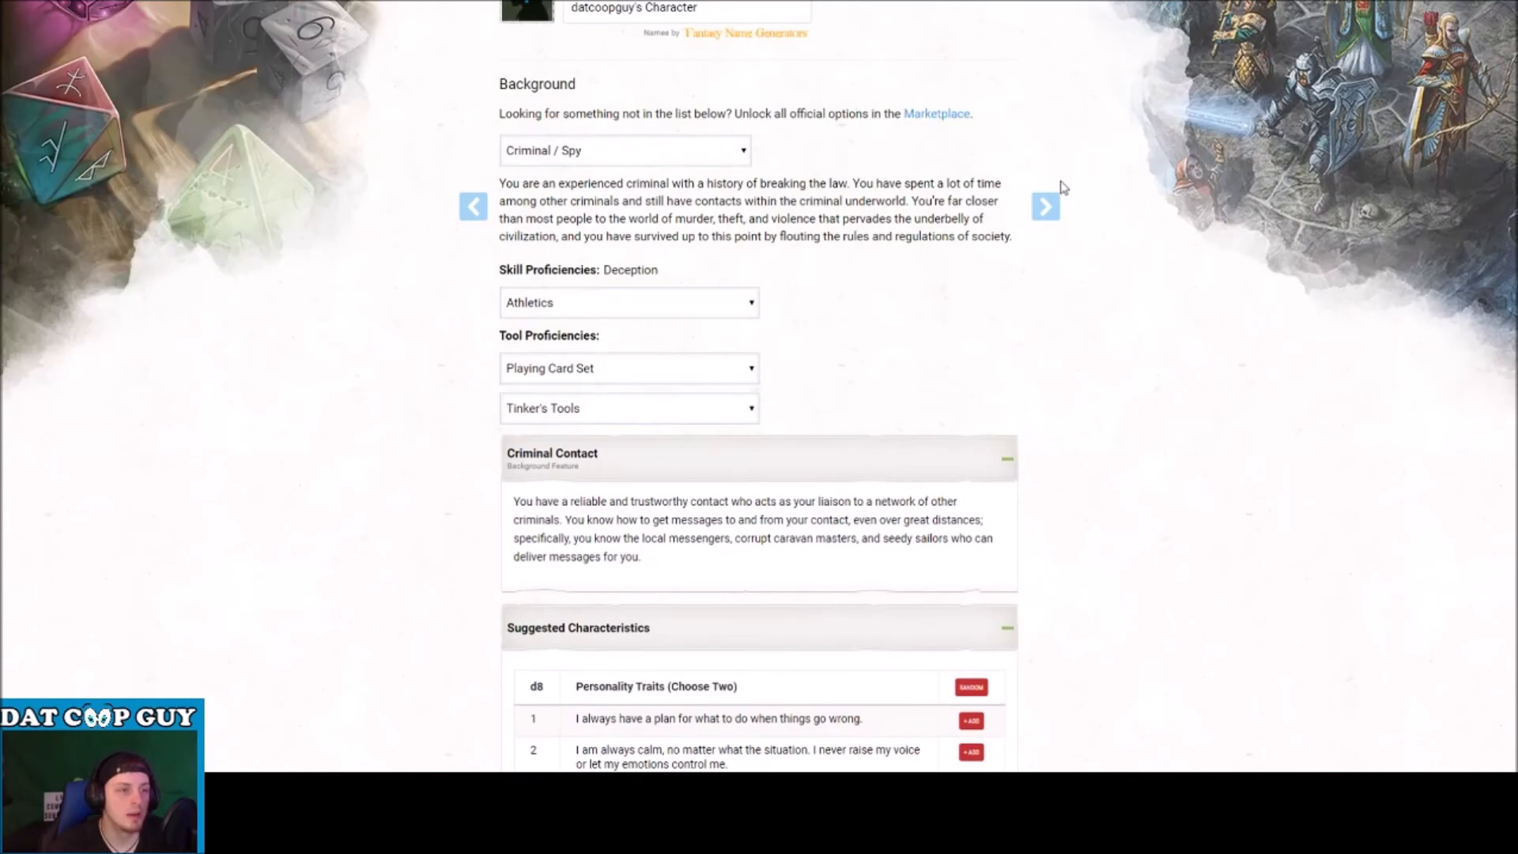
Proceed to the equipment stage and choose starting equipment instead of gold.
click(1042, 207)
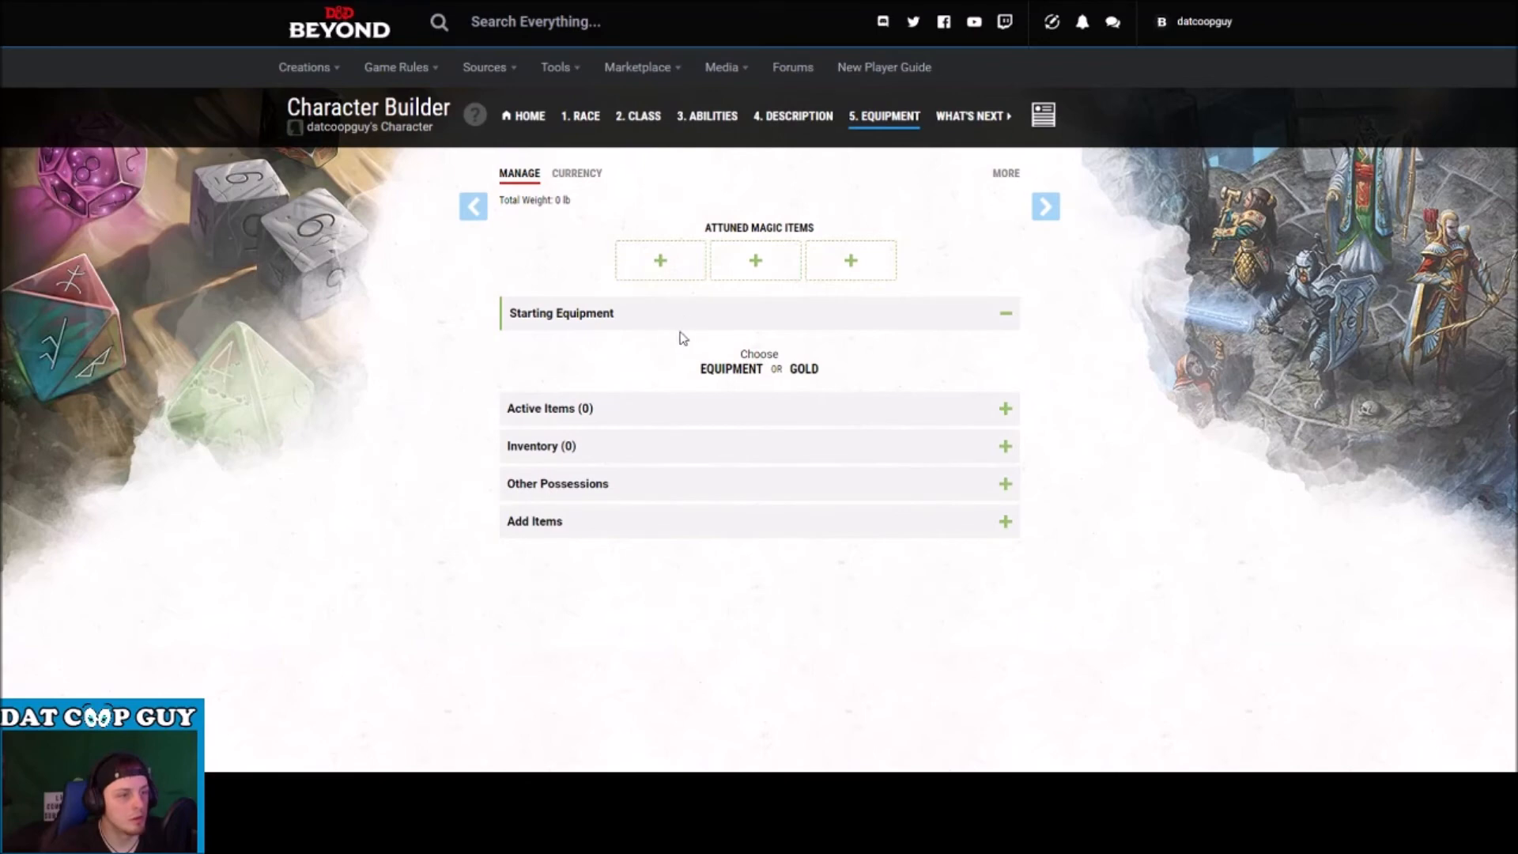
click(578, 324)
click(578, 324)
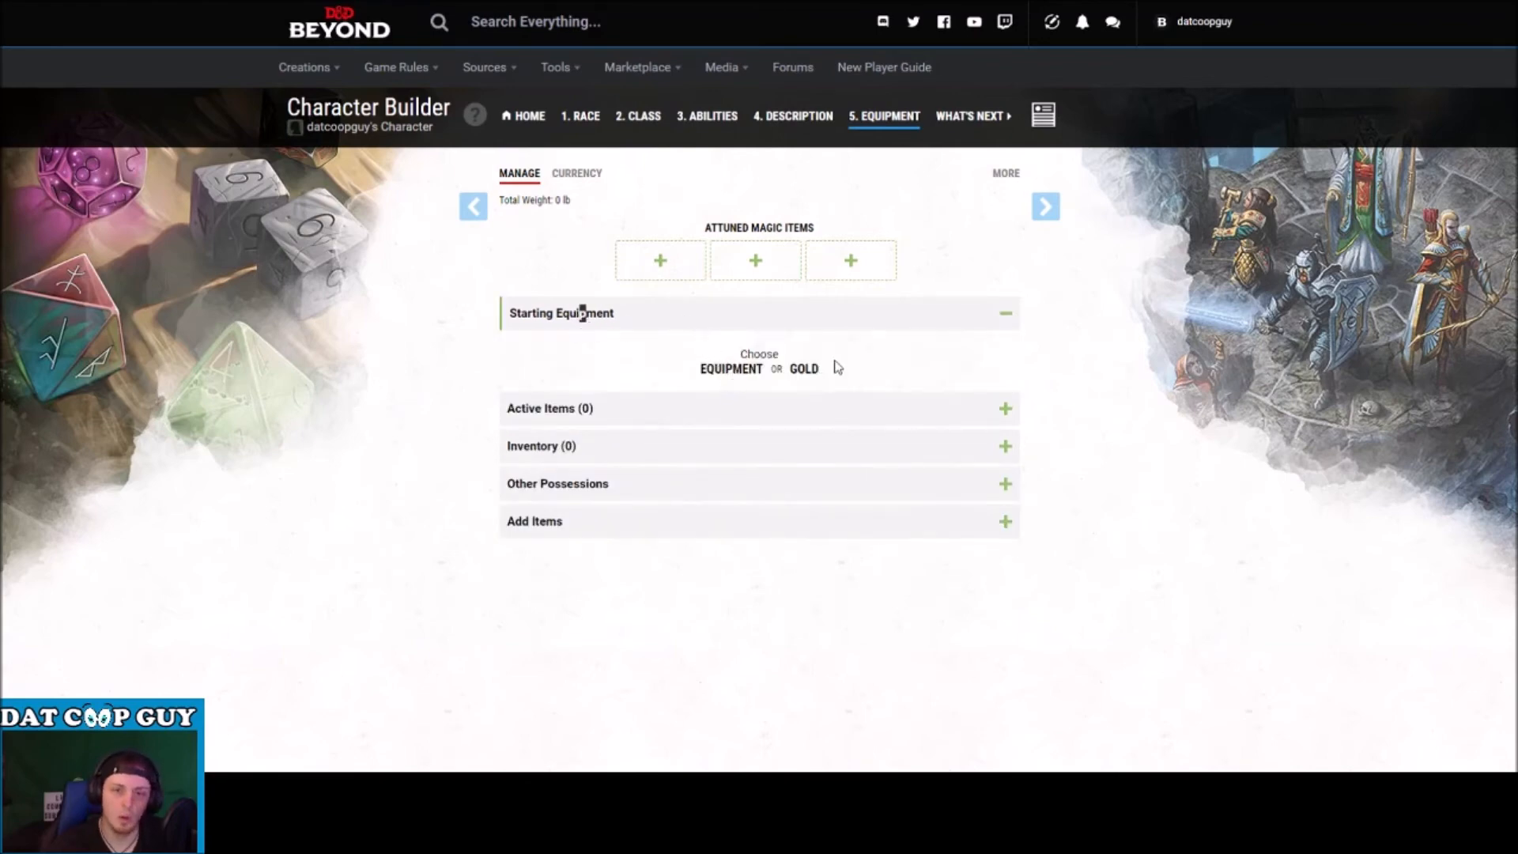
click(711, 368)
scroll(615, 379, down, 4)
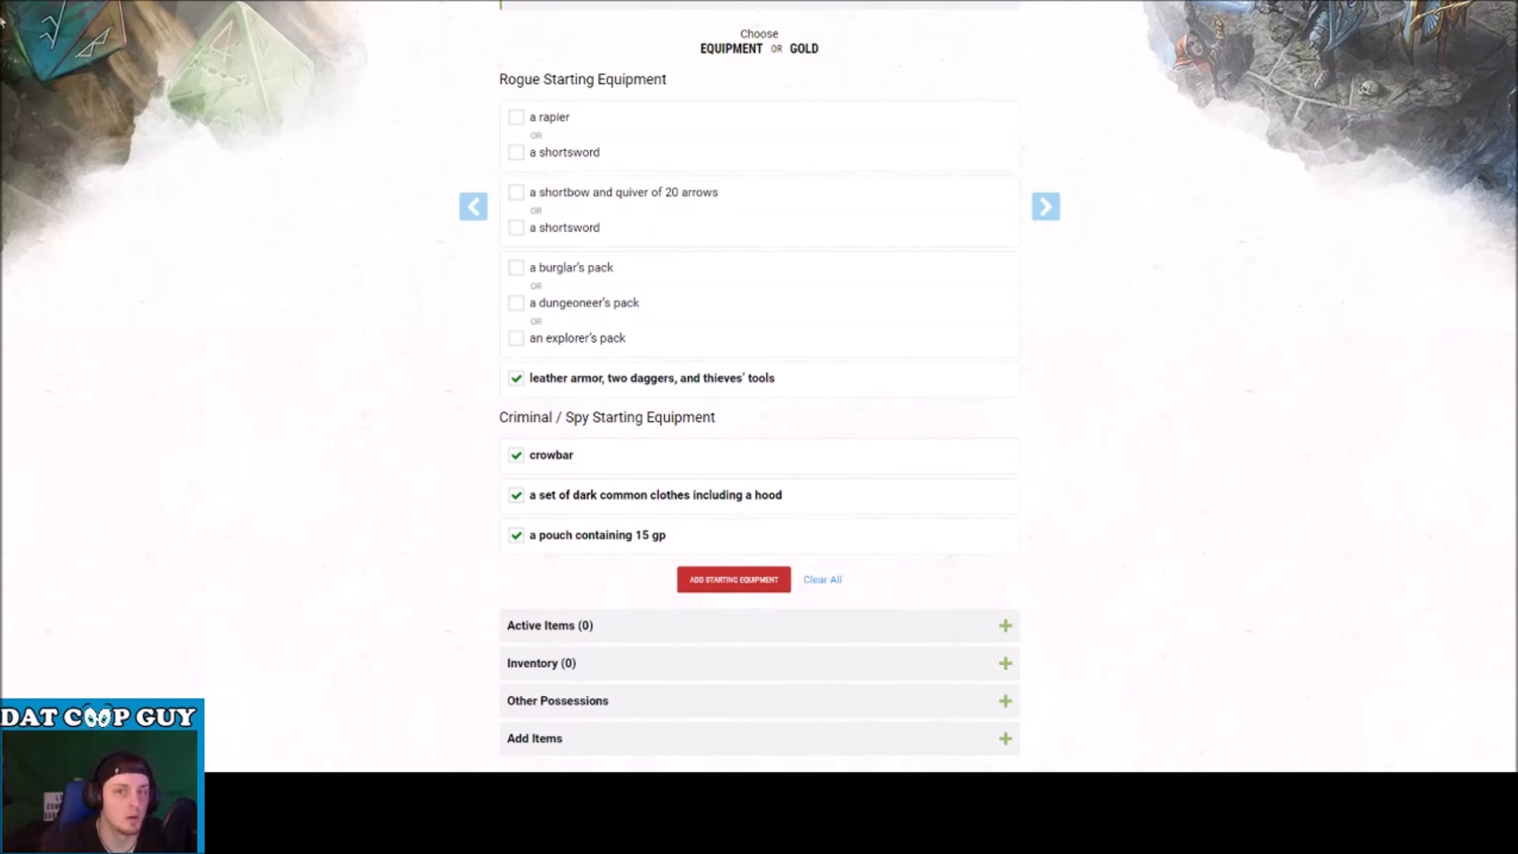
Select a shortsword for each of the two Rogue weapon choices.
scroll(625, 348, up, 2)
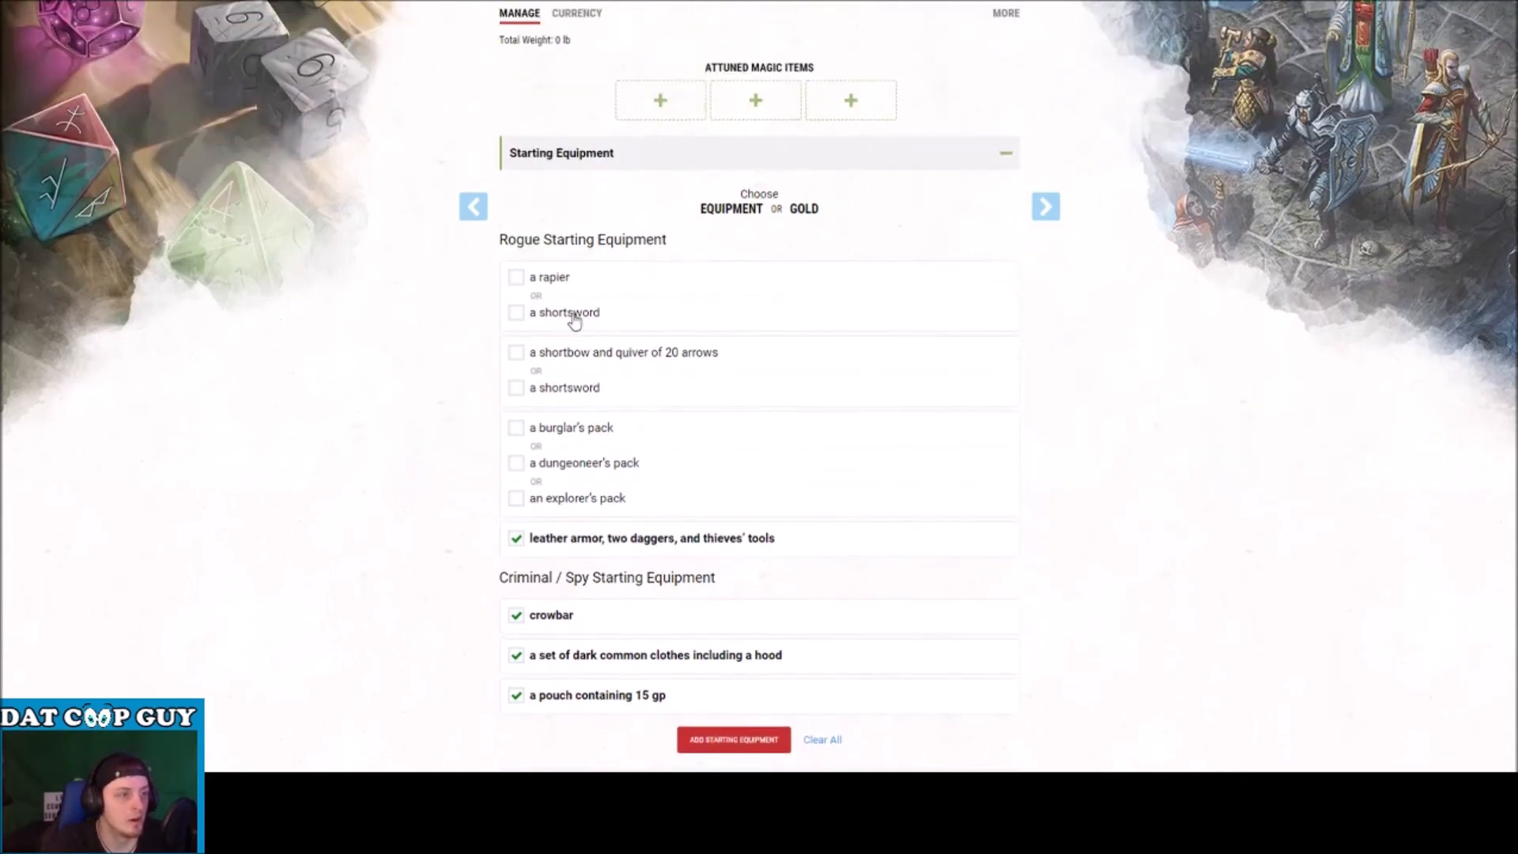
click(582, 314)
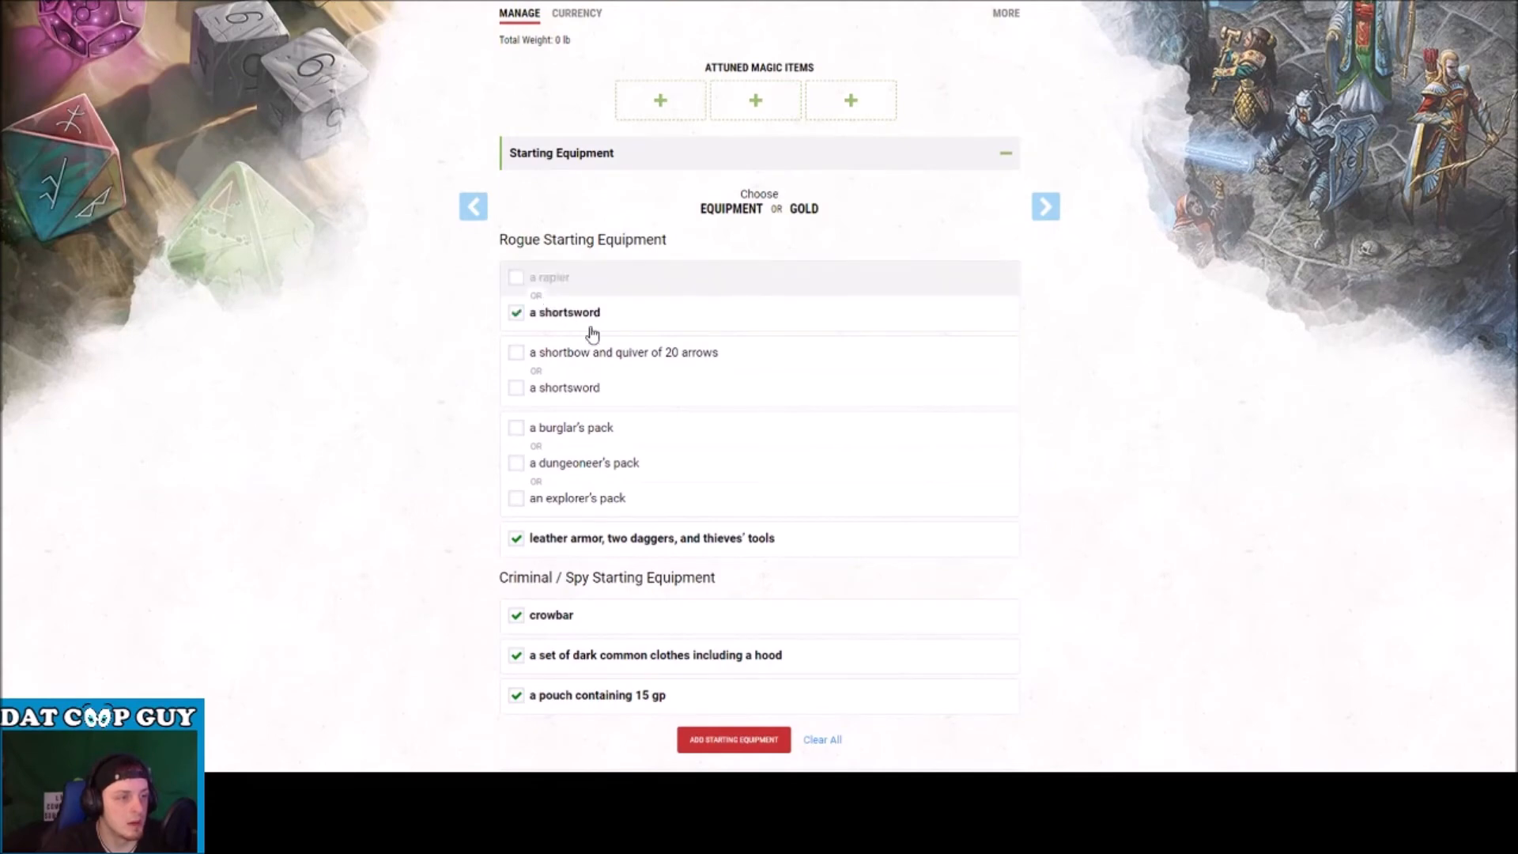
click(650, 382)
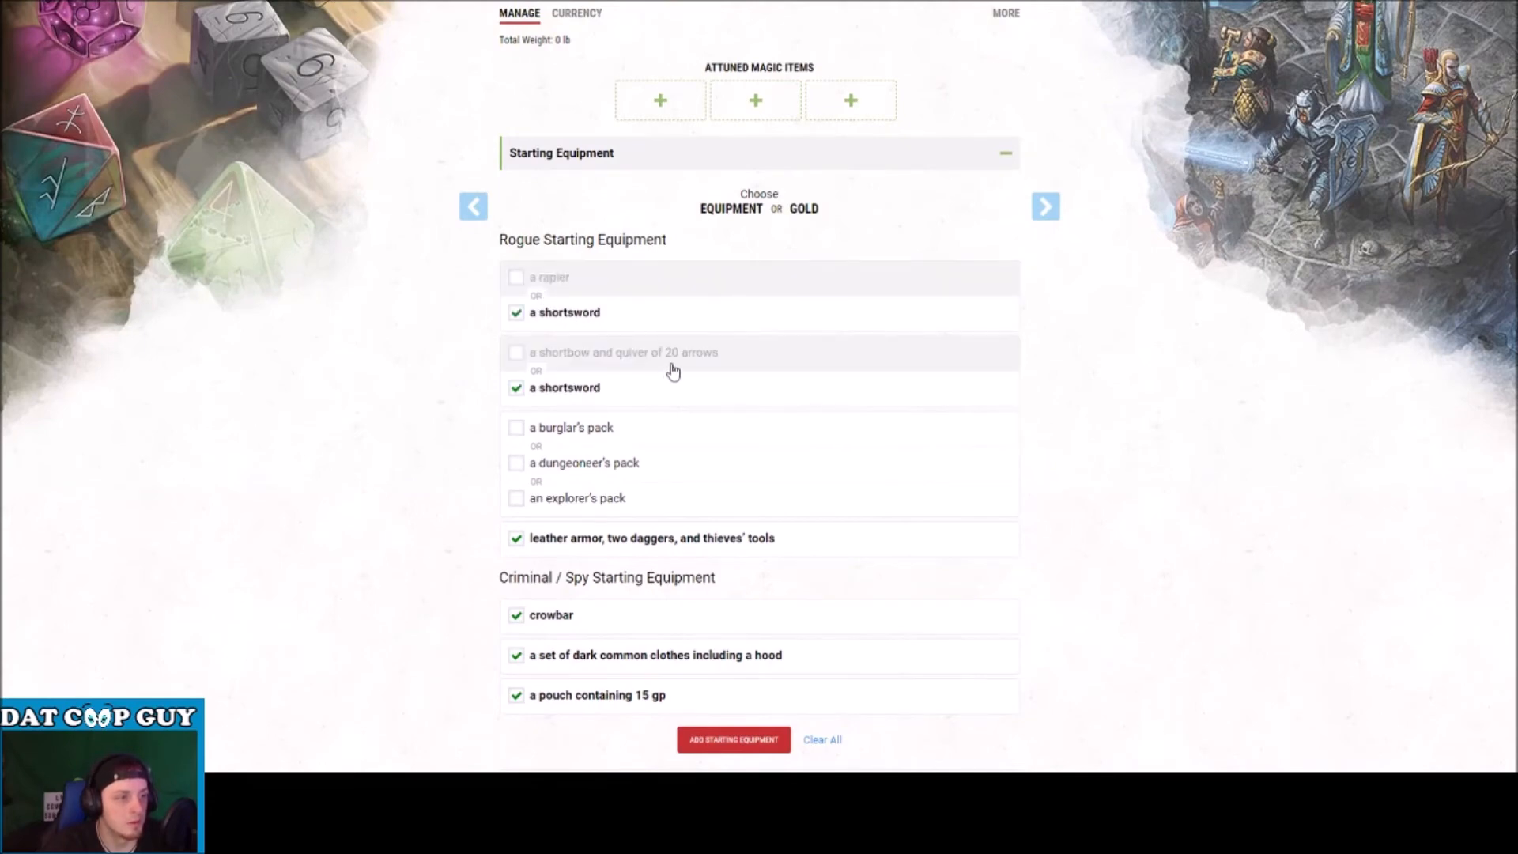
Replace the two shortswords with a rapier and a shortbow with quiver of 20 arrows, and select the burglar's pack.
scroll(673, 371, down, 2)
click(515, 229)
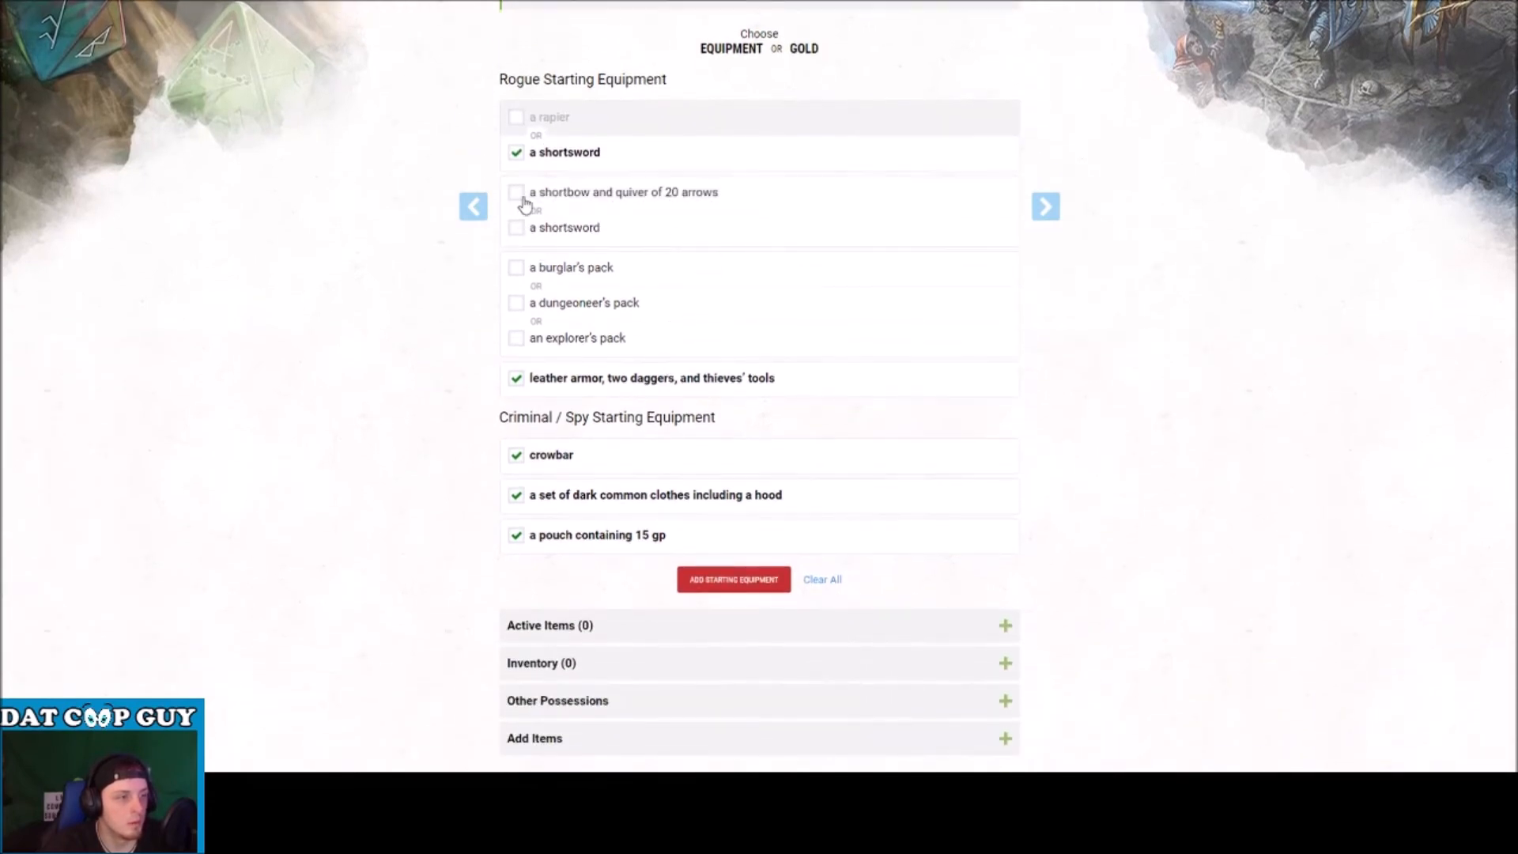
click(518, 195)
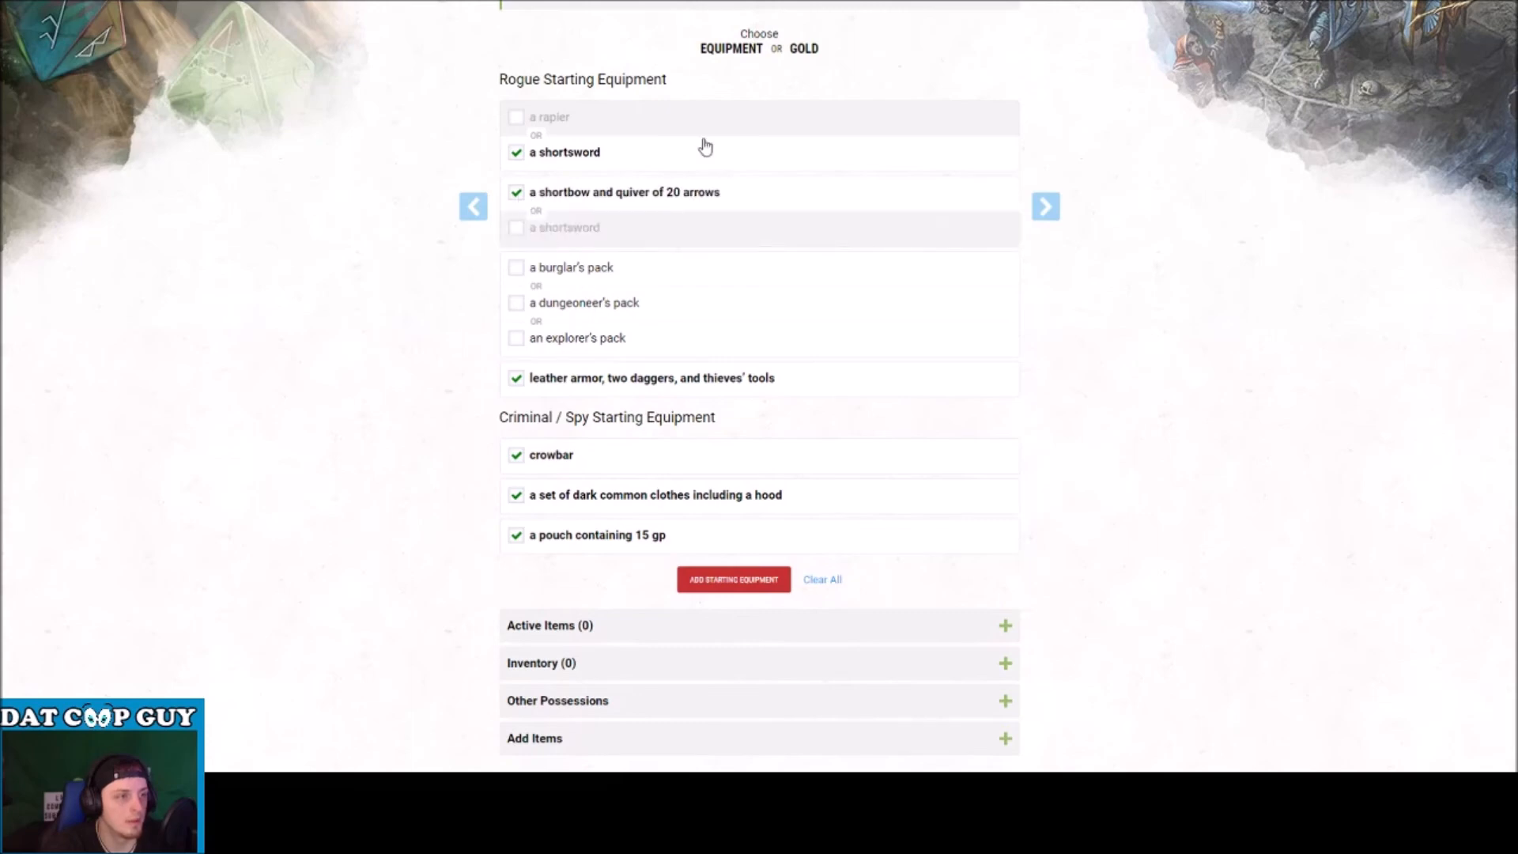
click(516, 155)
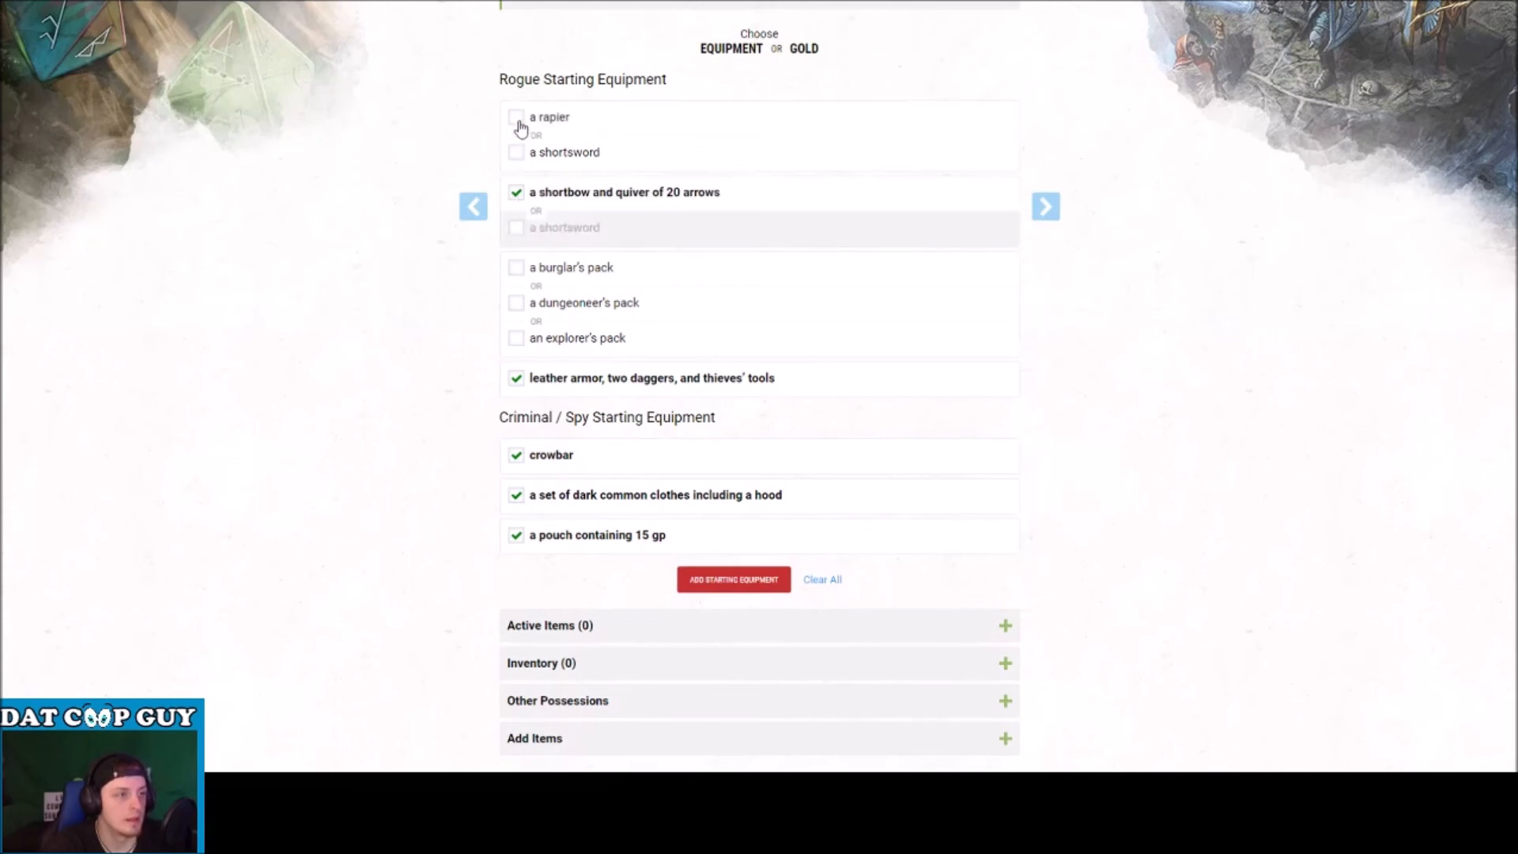
click(518, 120)
scroll(651, 214, down, 1)
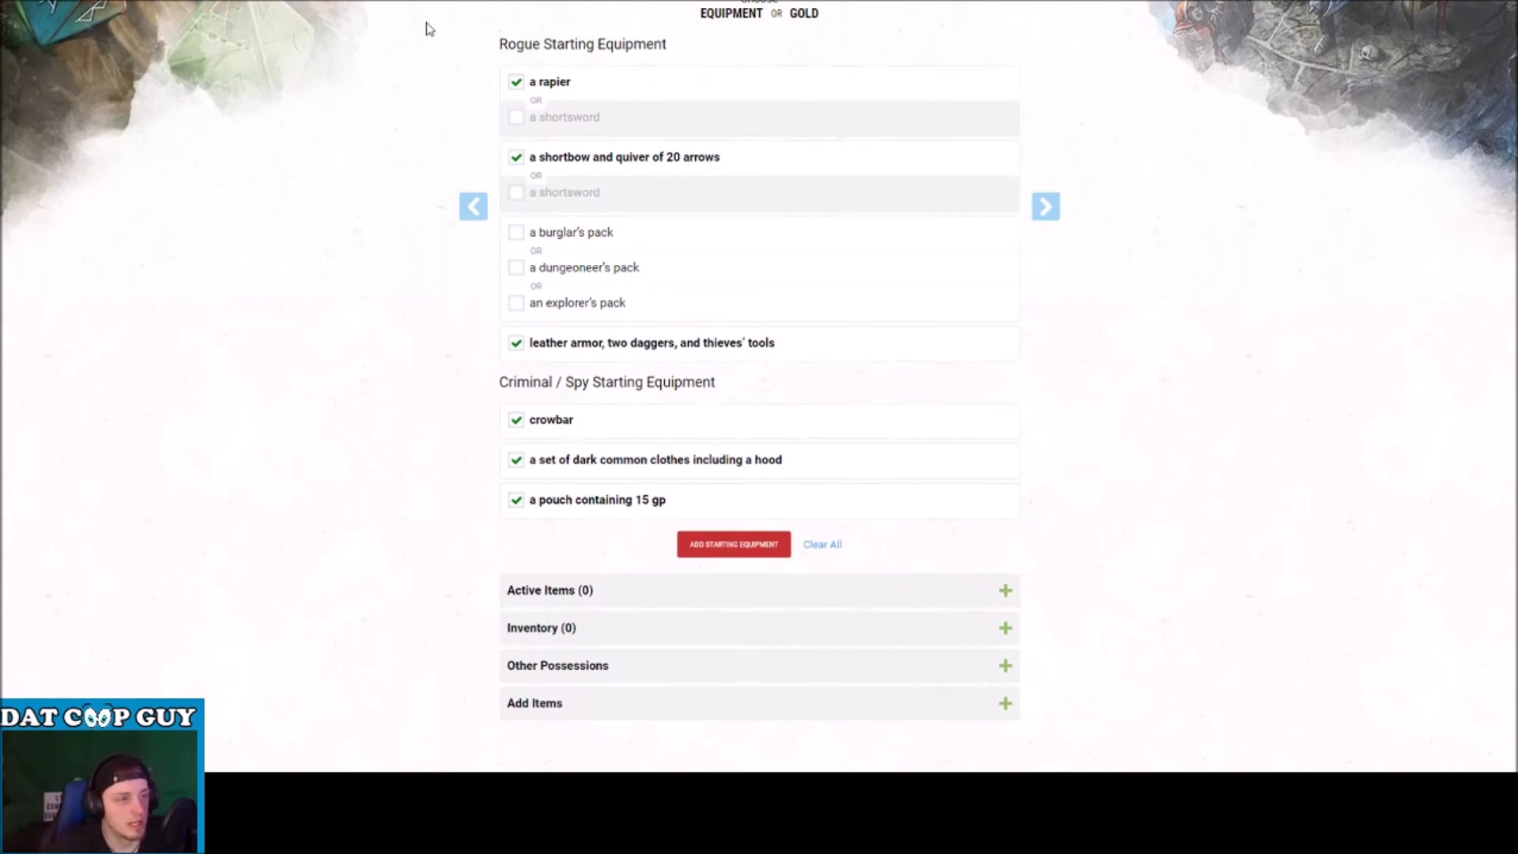
click(515, 233)
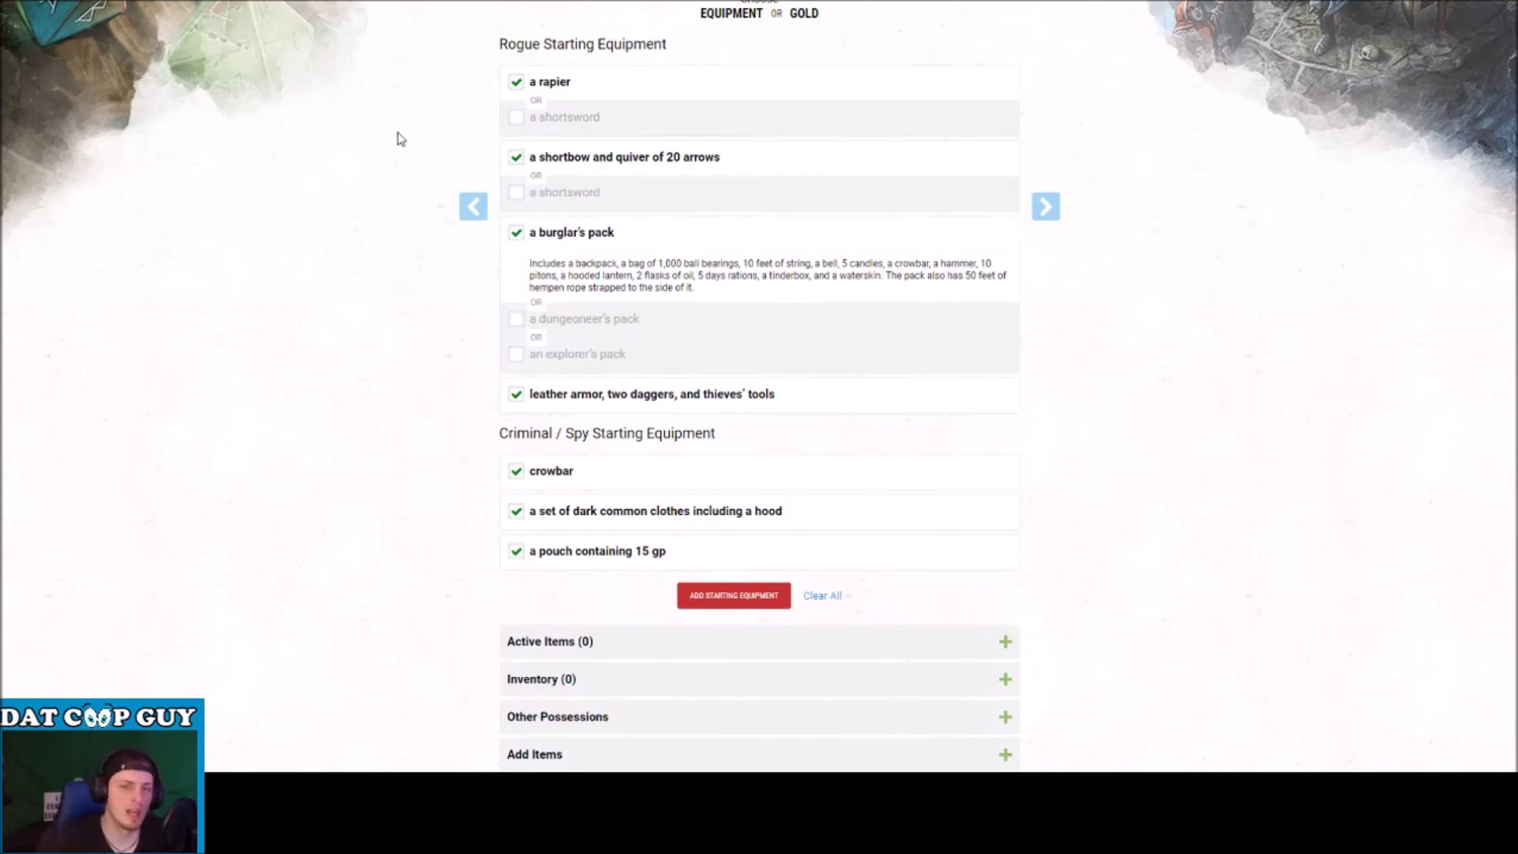
Add the chosen starting equipment to the character and look through the active items and inventory lists.
scroll(720, 489, down, 1)
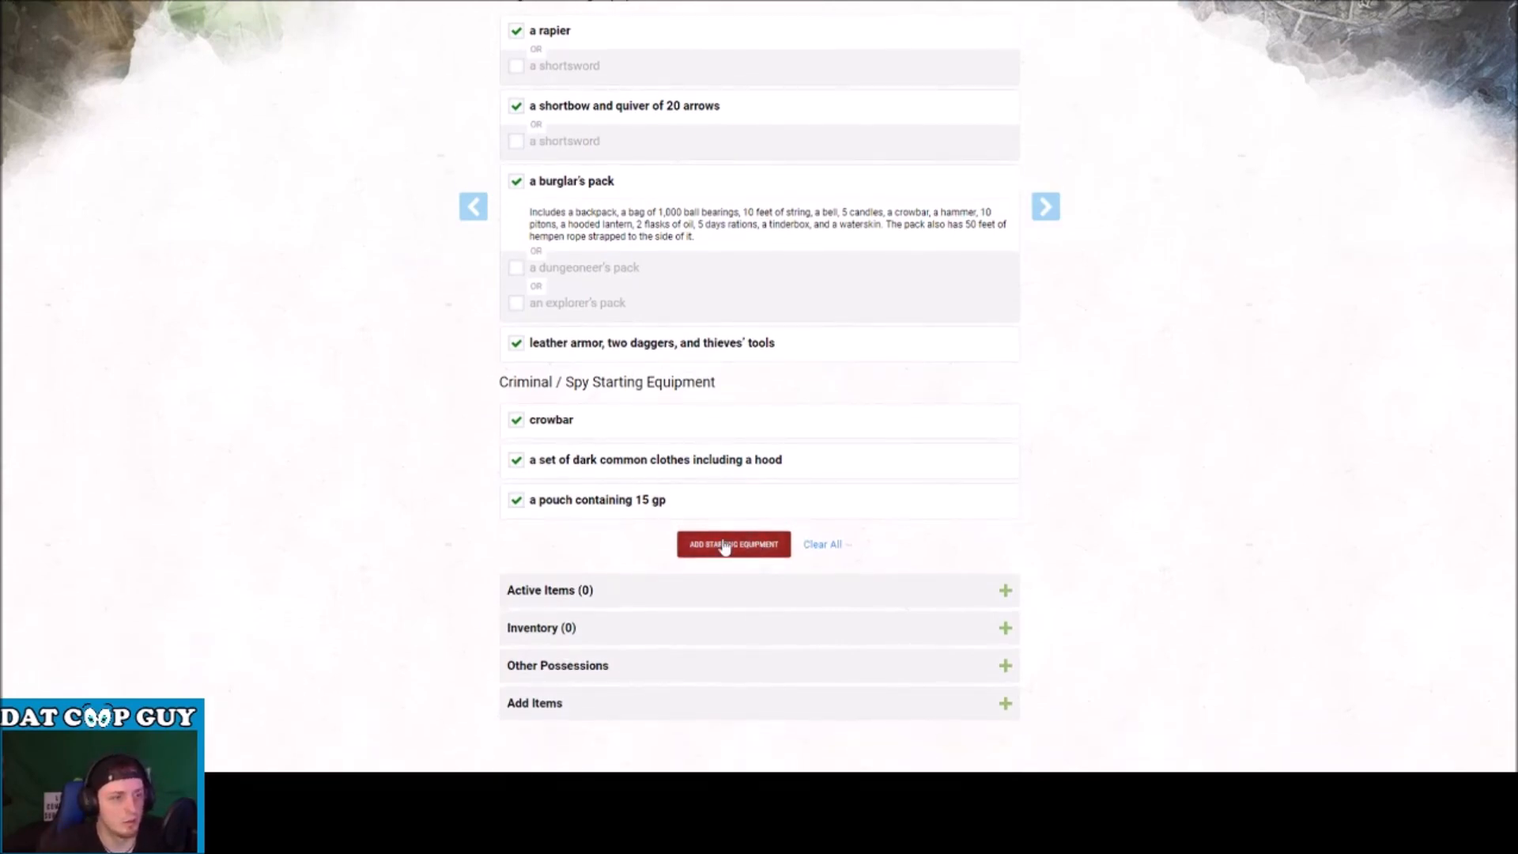
click(755, 546)
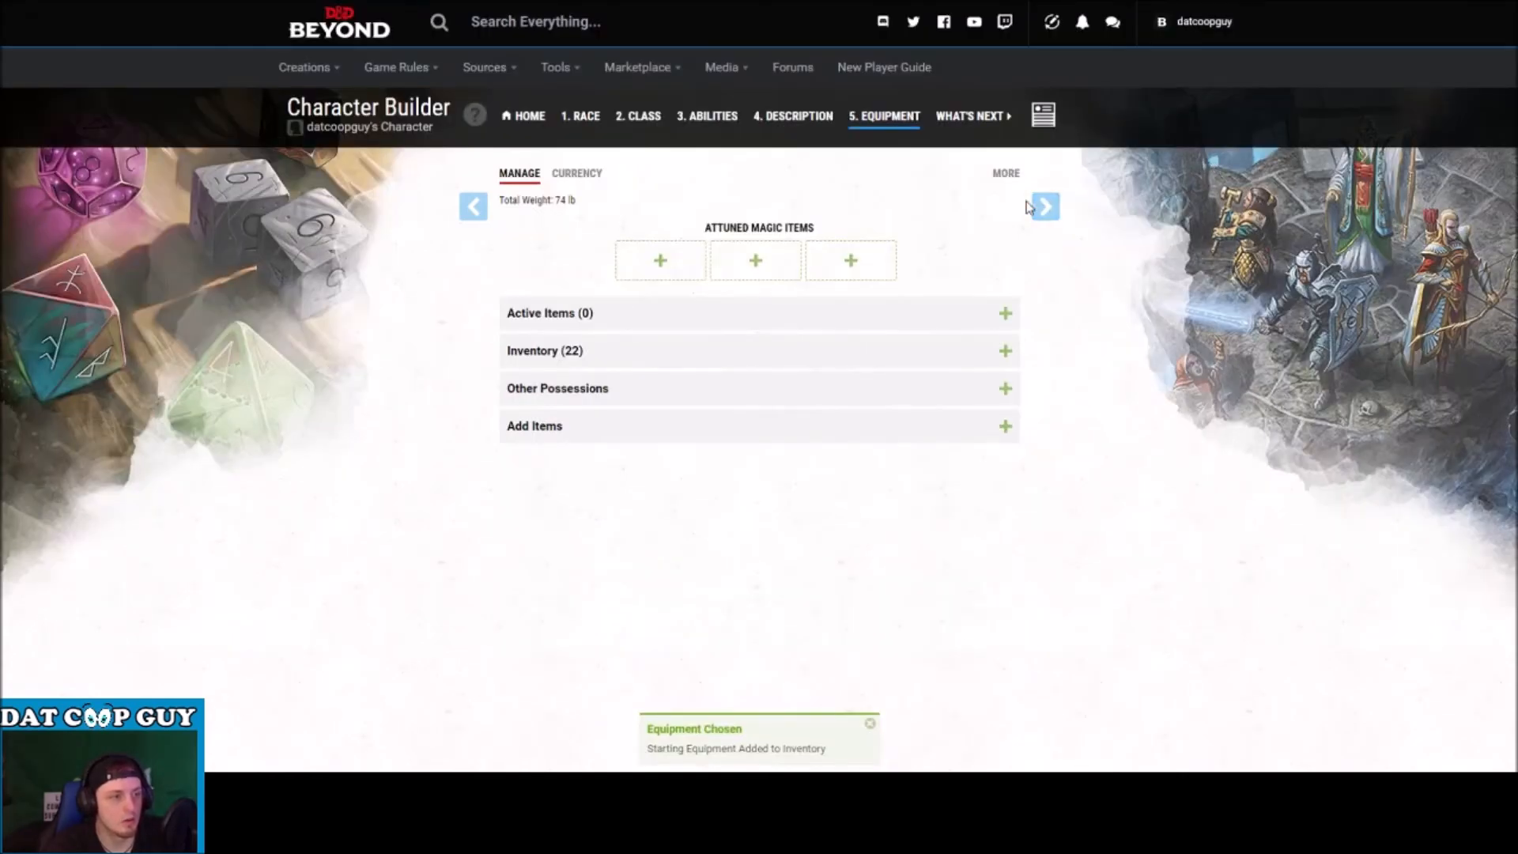
click(621, 324)
click(637, 329)
click(668, 362)
scroll(715, 396, down, 6)
scroll(731, 425, down, 5)
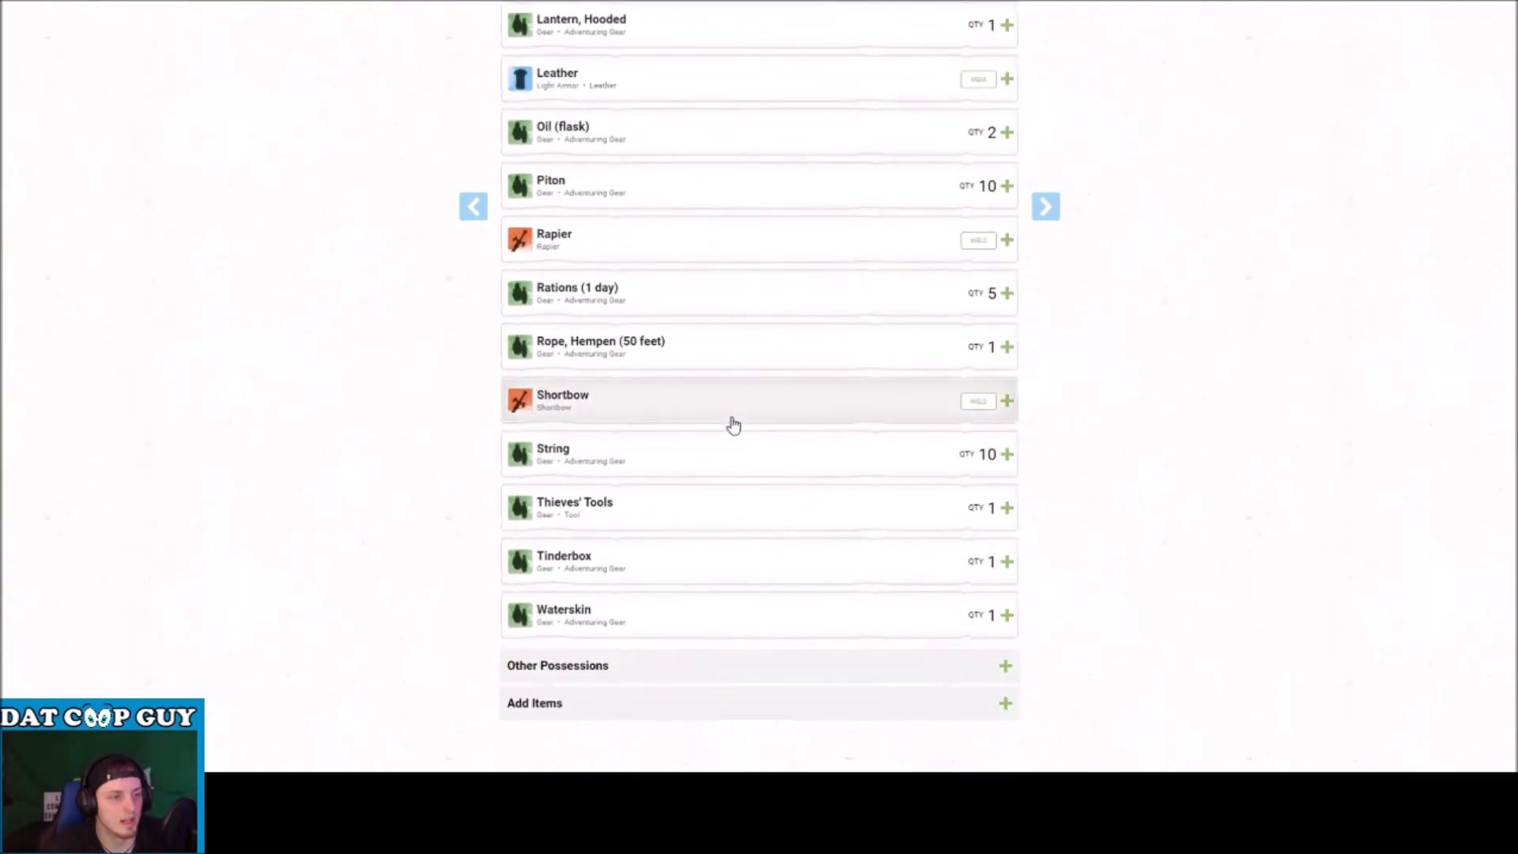
Expand the catalogue of additional items and browse its filters and list of available gear.
click(873, 710)
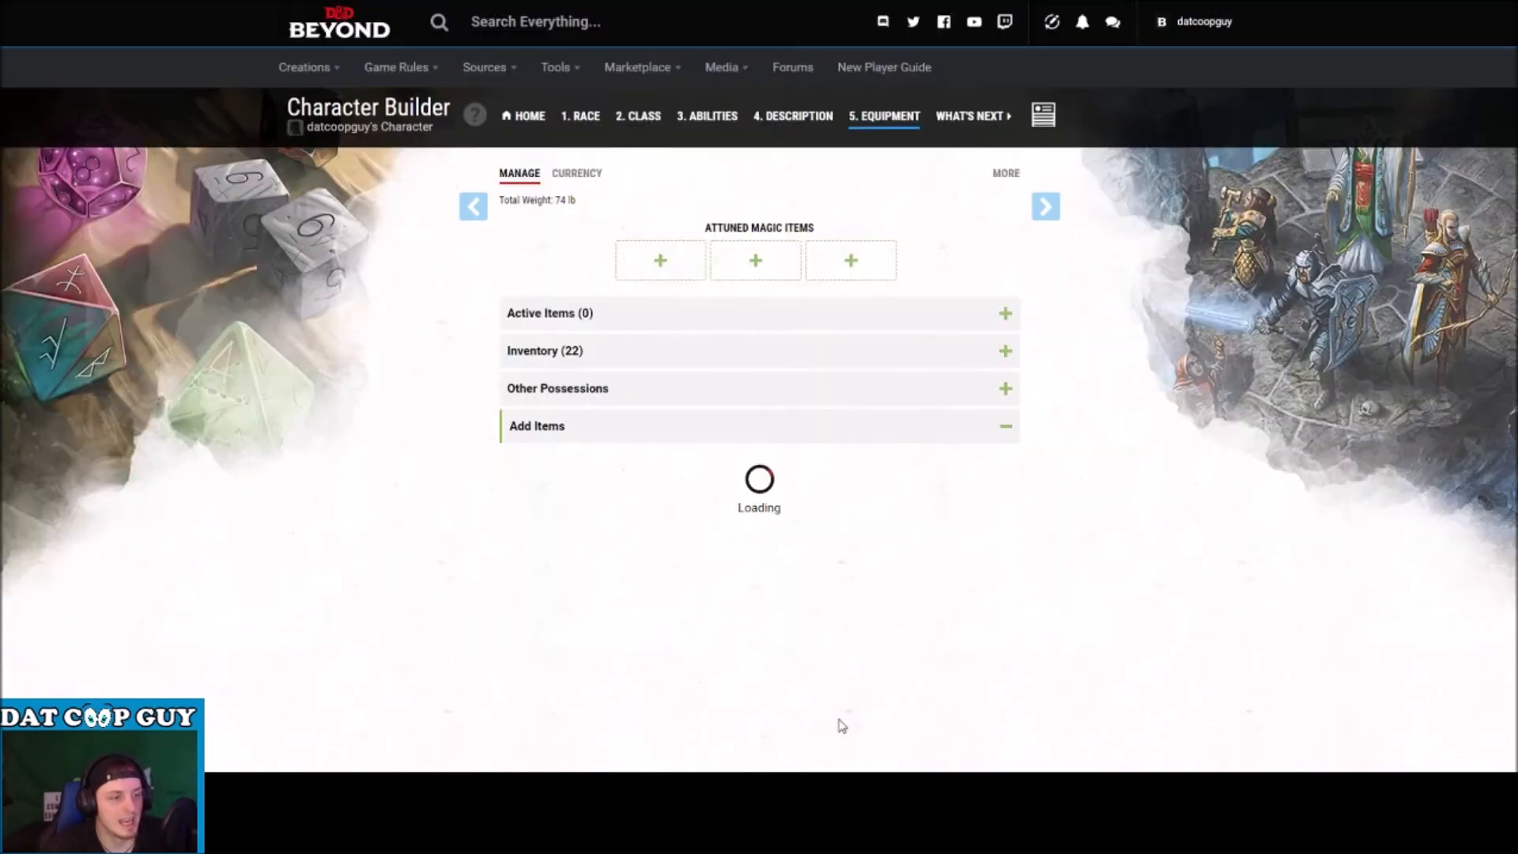
scroll(723, 467, down, 15)
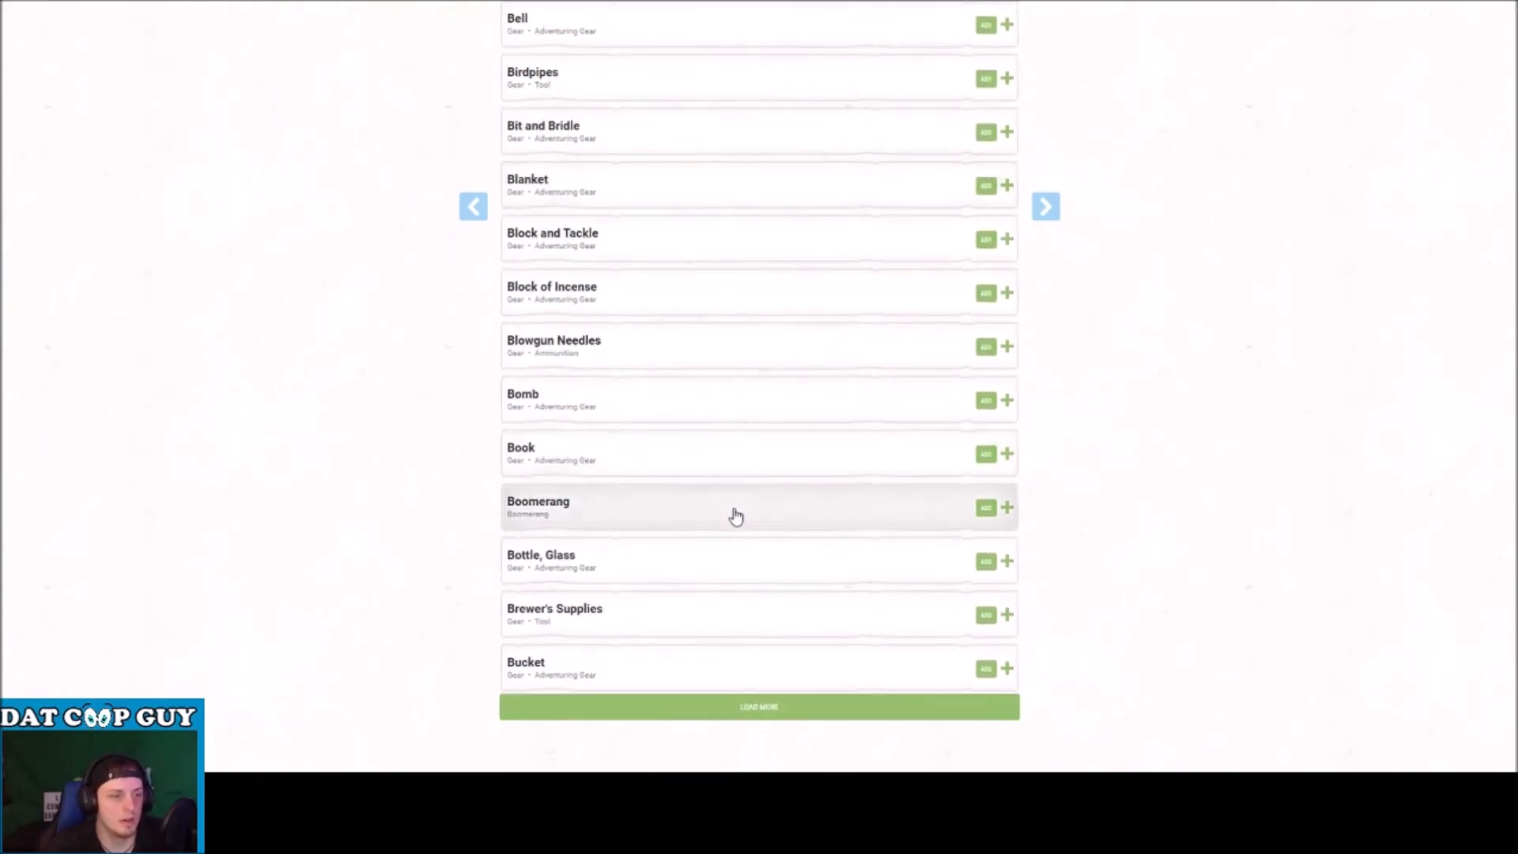
scroll(733, 514, up, 15)
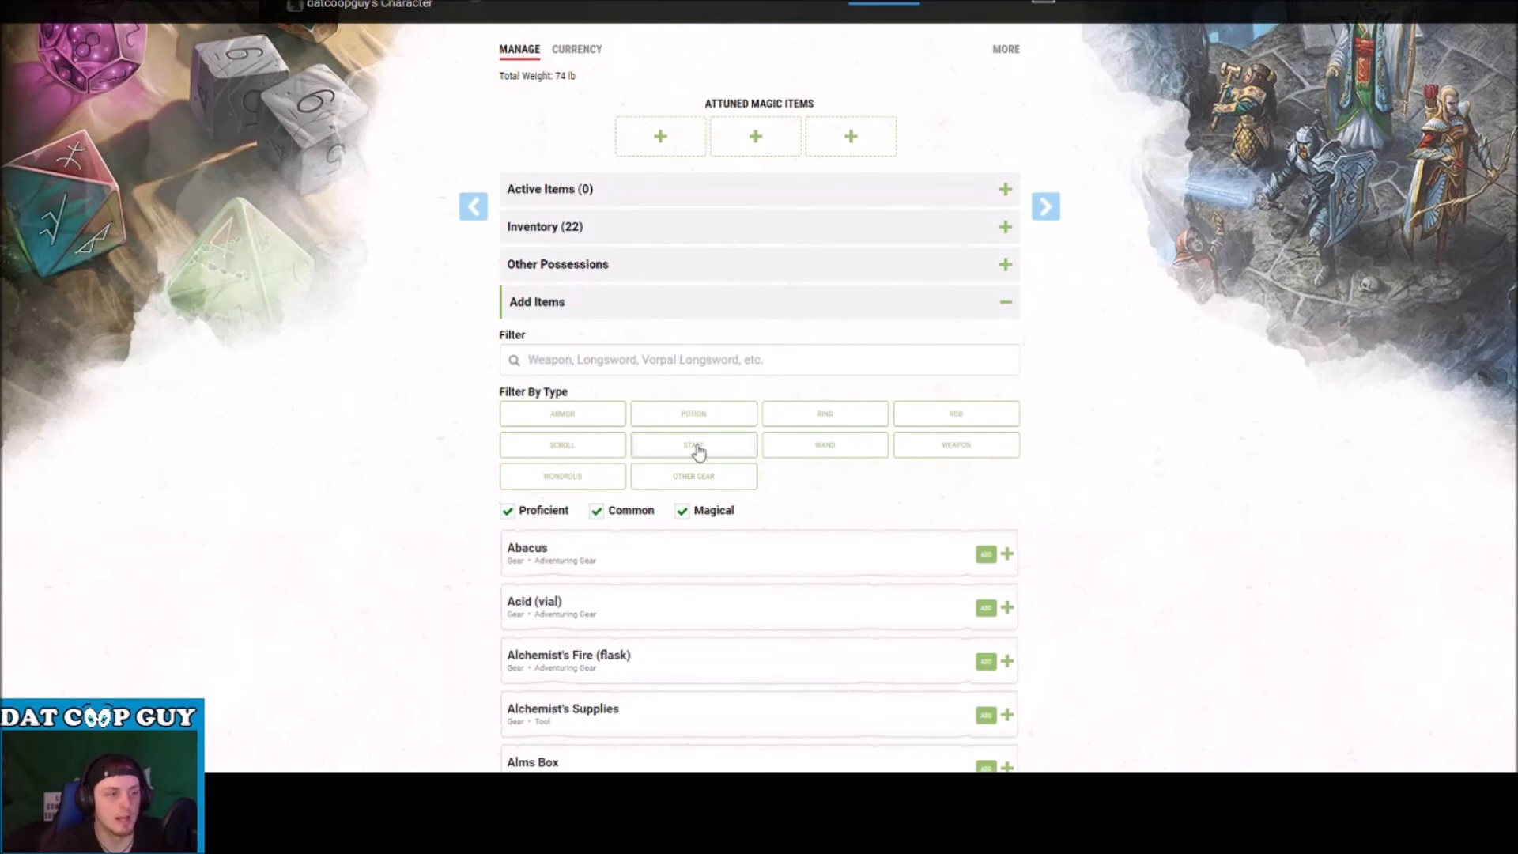
scroll(698, 447, down, 15)
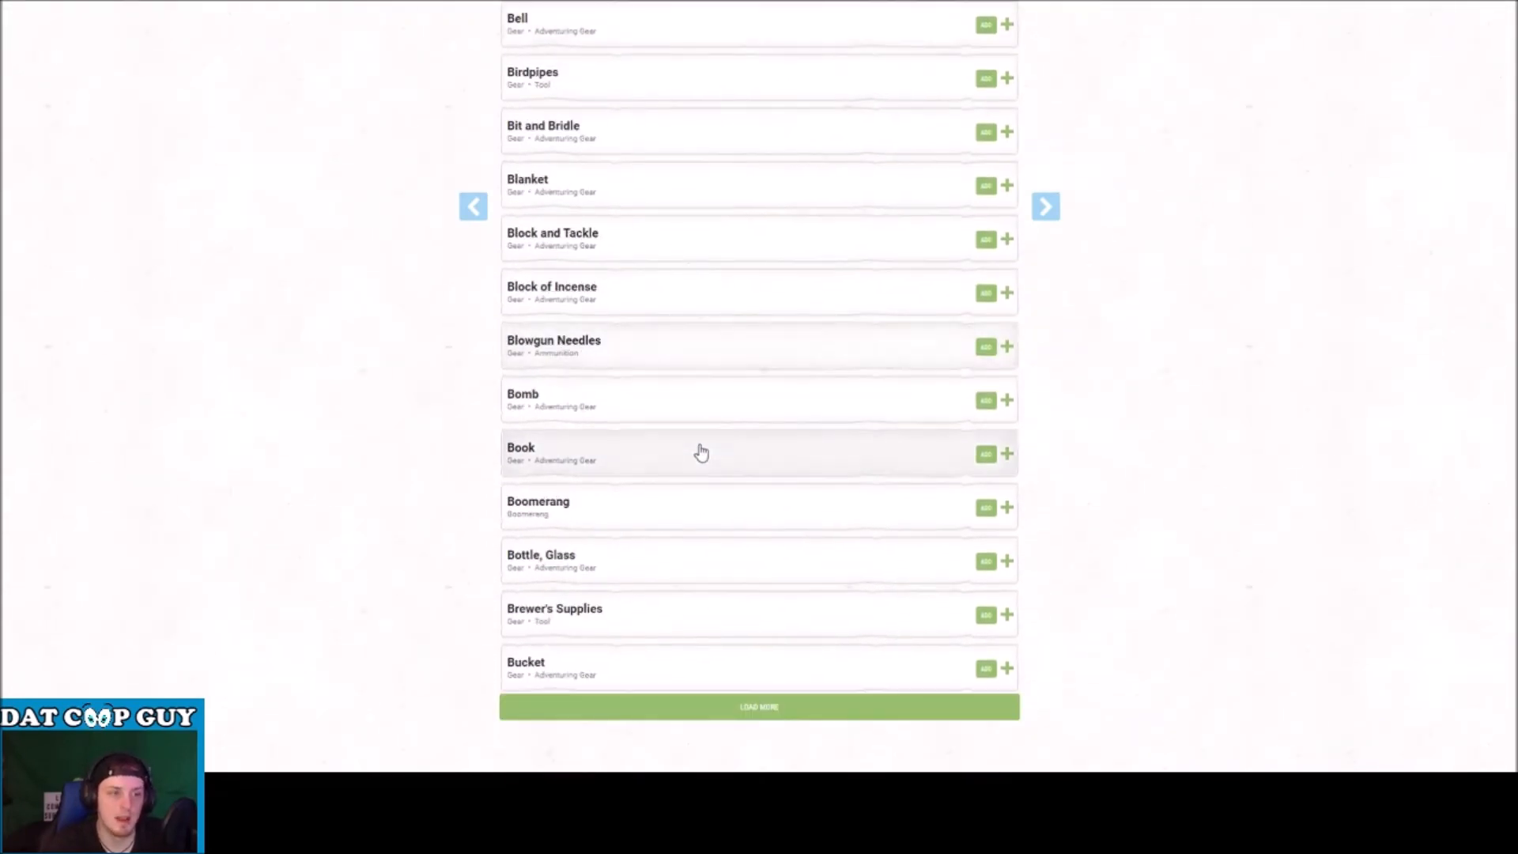
scroll(700, 452, up, 15)
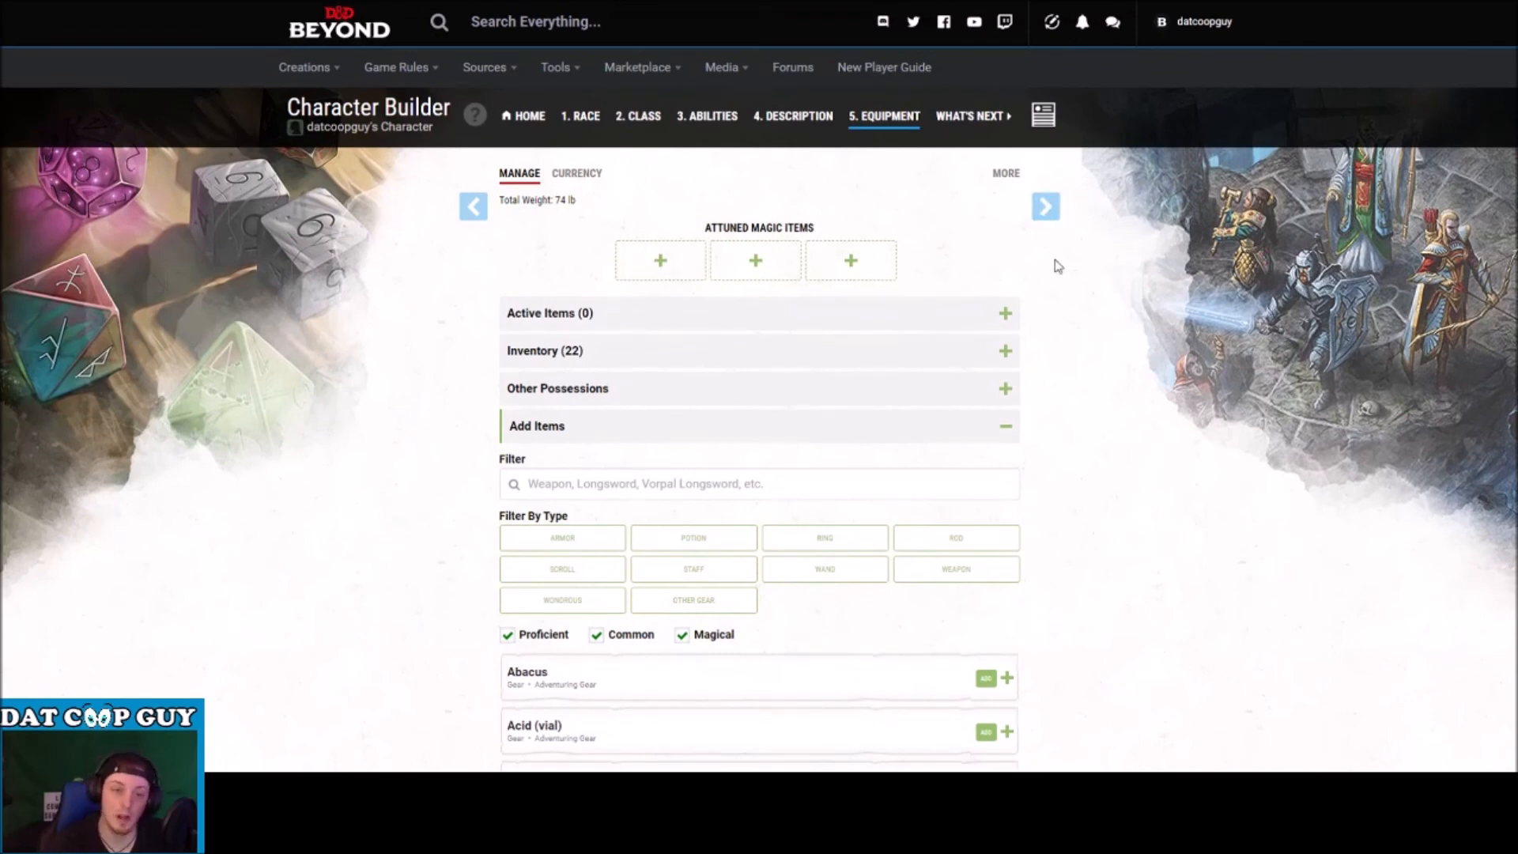
Proceed past the equipment stage, open the finished character sheet and review its skills and combat actions.
click(1066, 207)
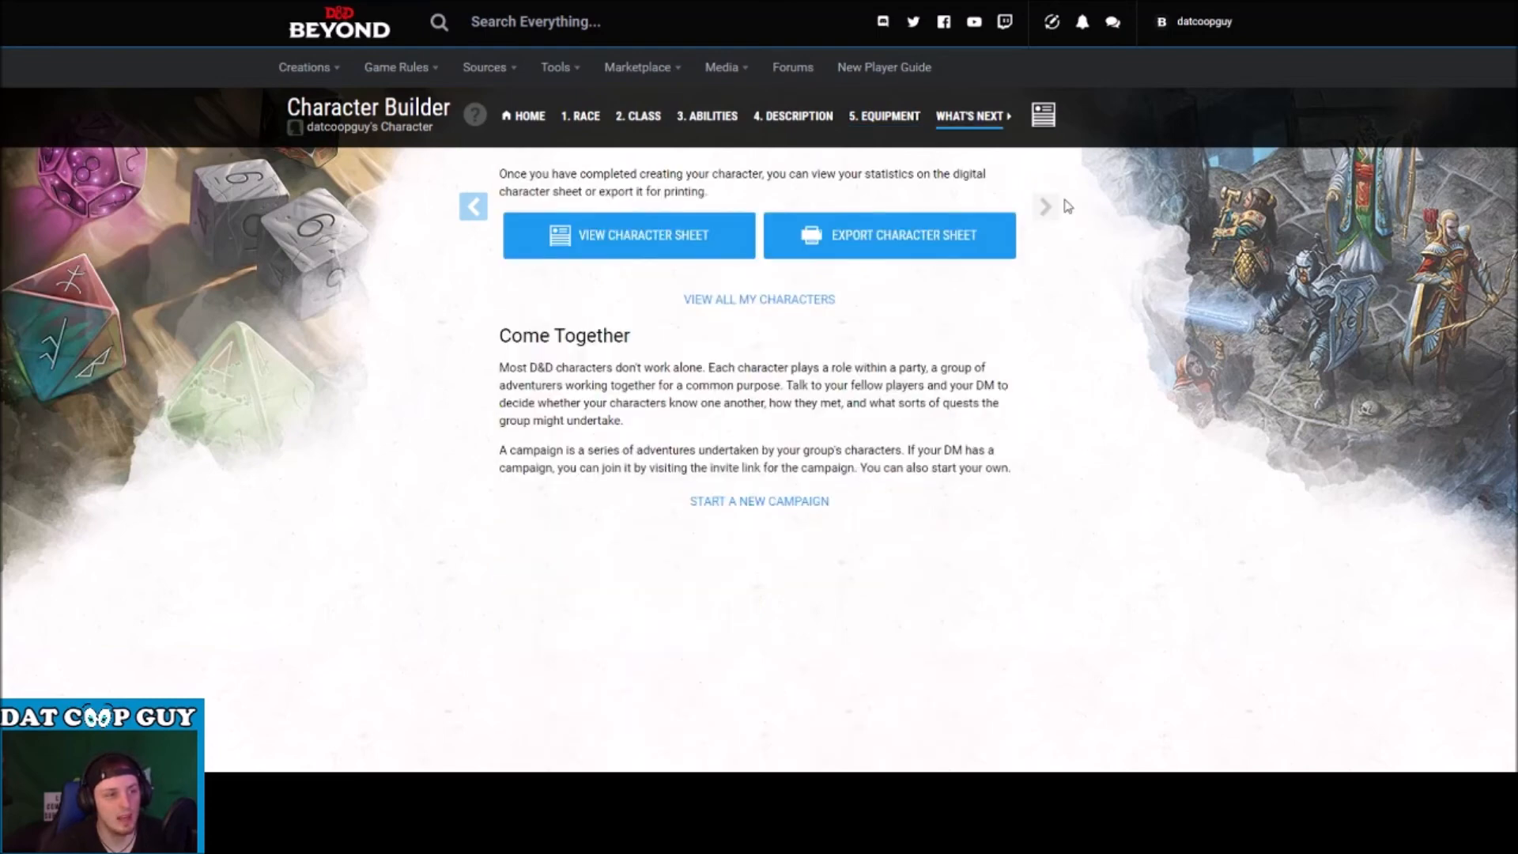
click(665, 240)
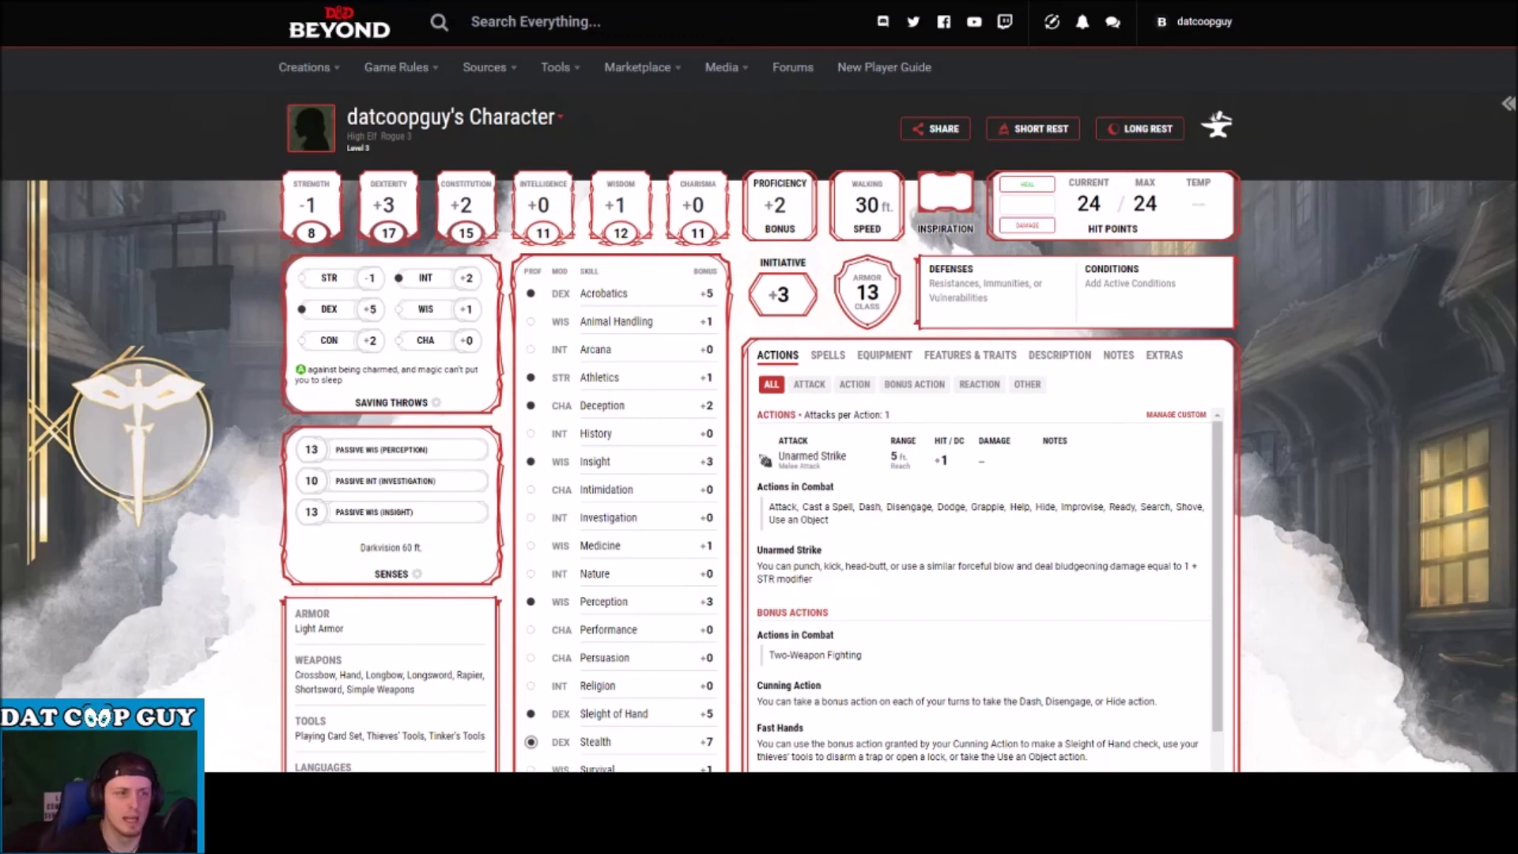
scroll(665, 237, down, 1)
scroll(867, 403, down, 1)
scroll(867, 402, down, 1)
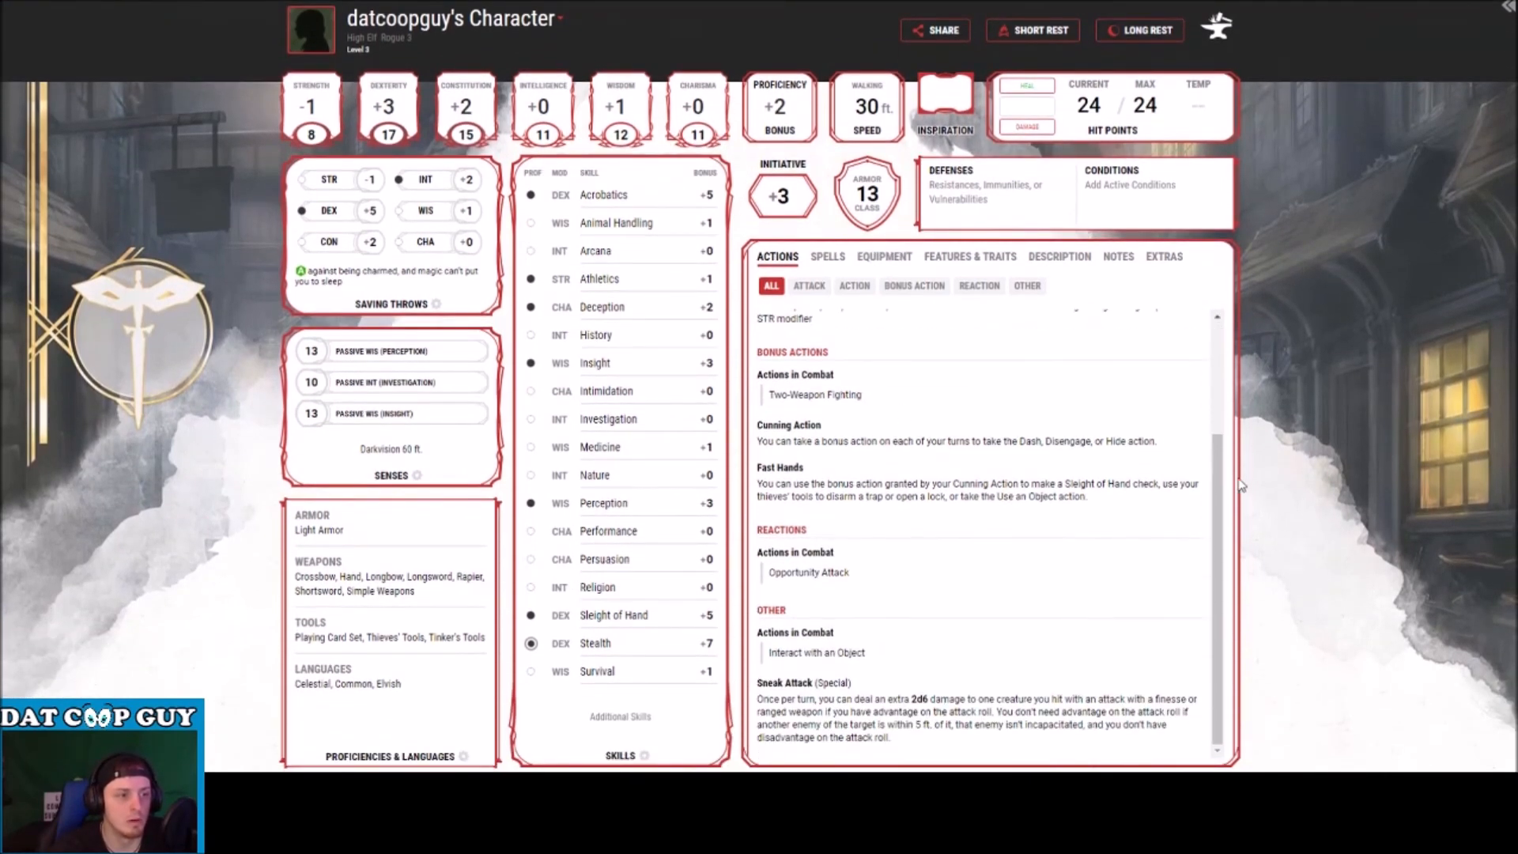
scroll(1018, 532, up, 2)
scroll(1019, 536, down, 2)
scroll(1020, 536, up, 2)
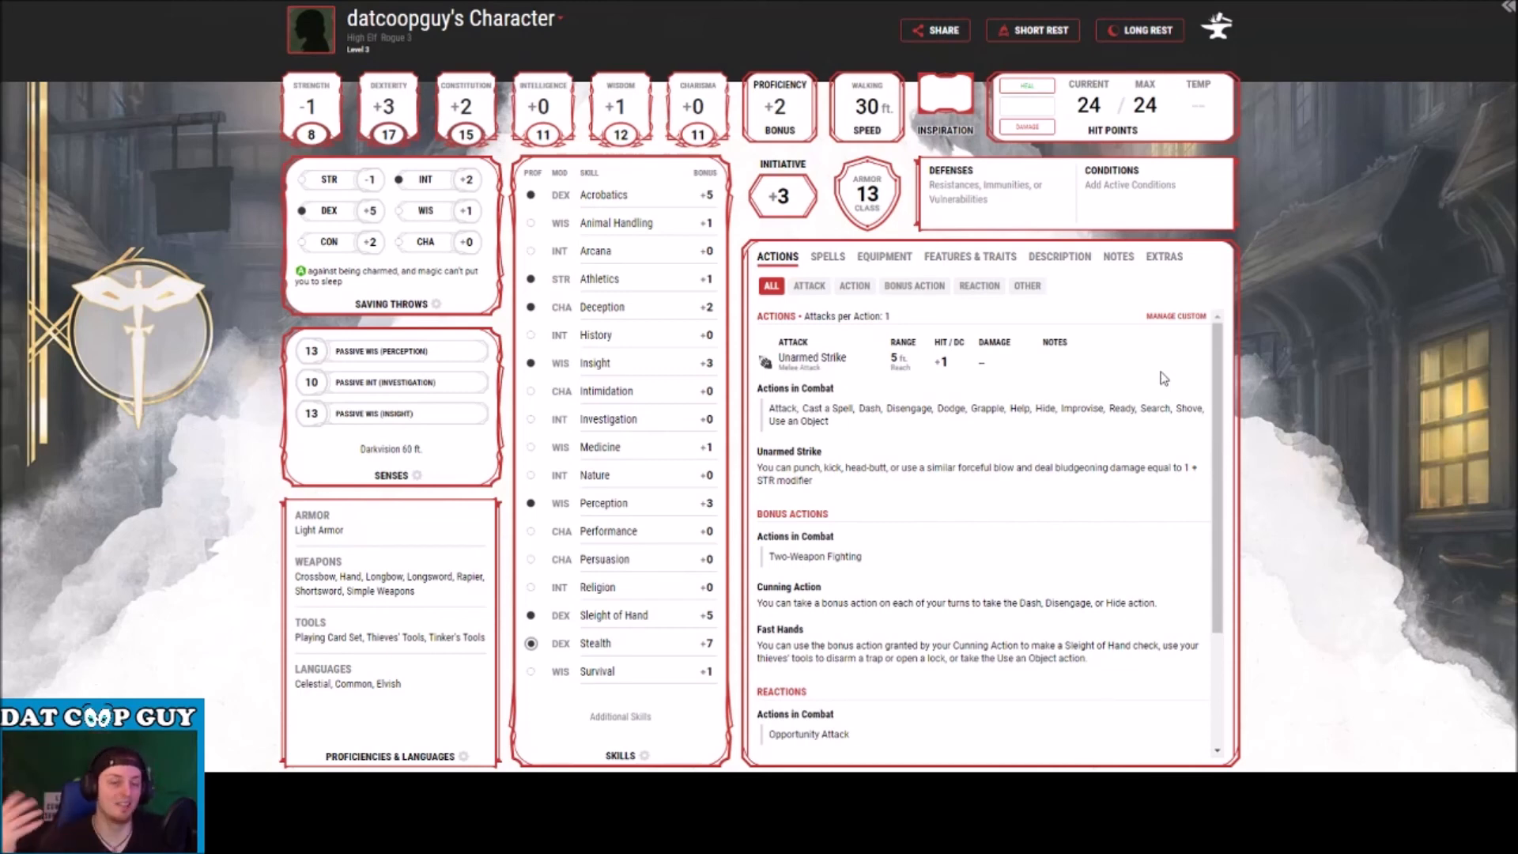
scroll(1162, 378, up, 2)
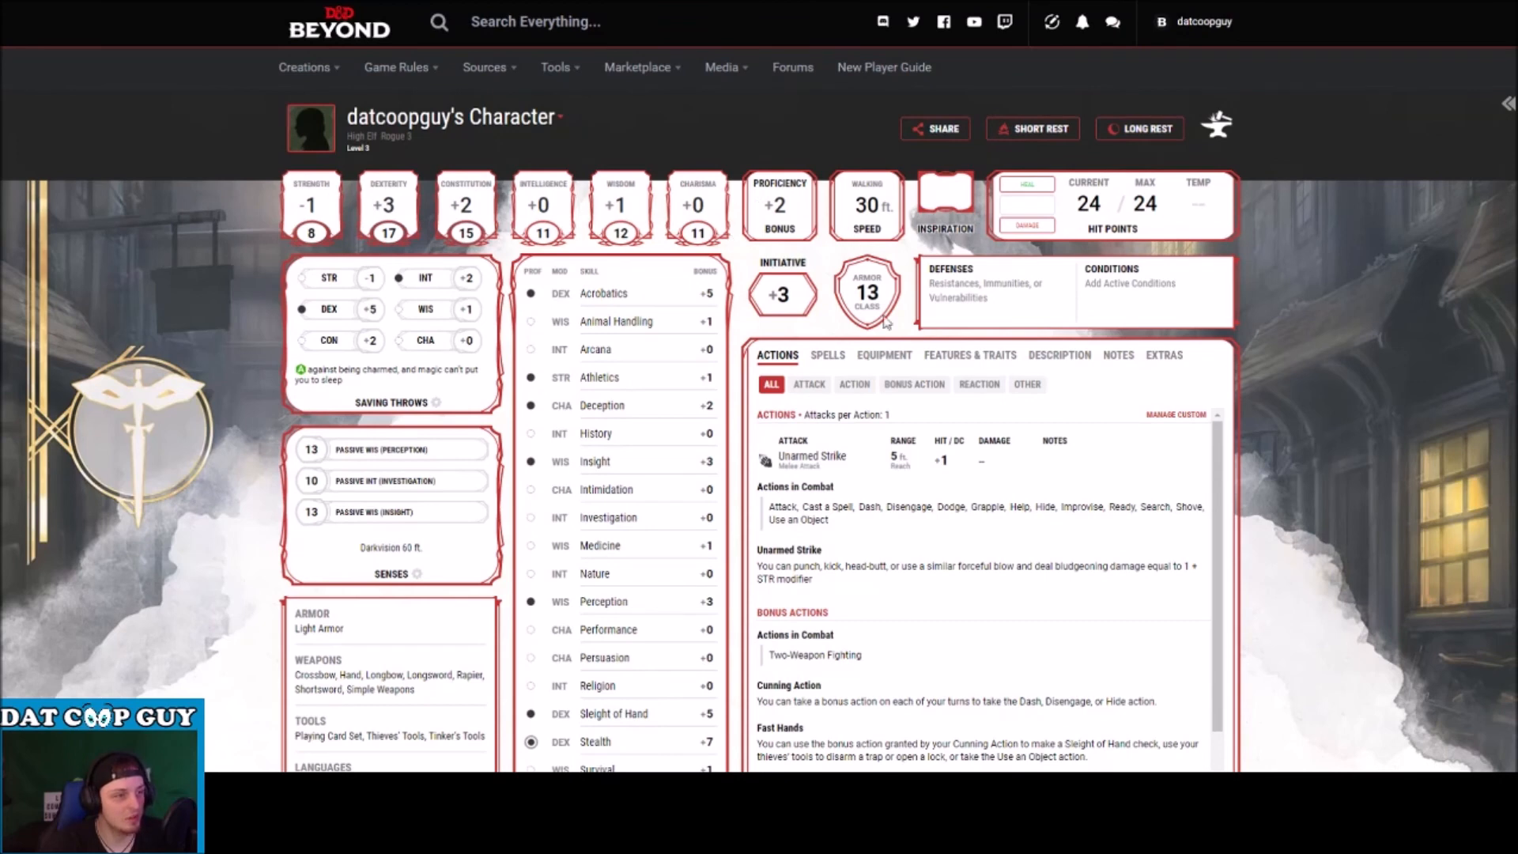
Inspect the Armor Class breakdown and expand its customization options.
click(867, 289)
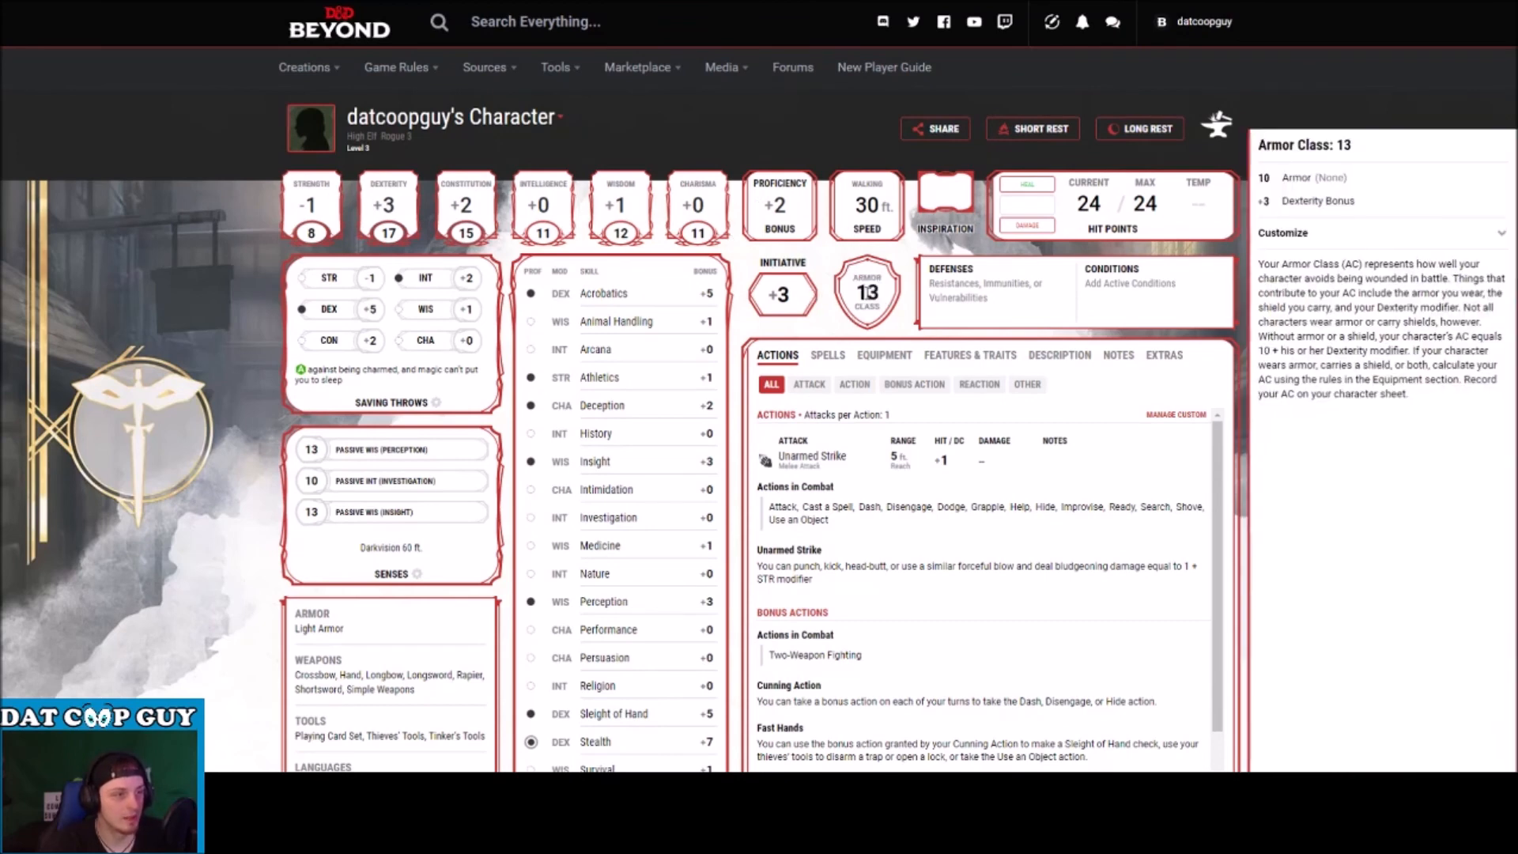
click(988, 264)
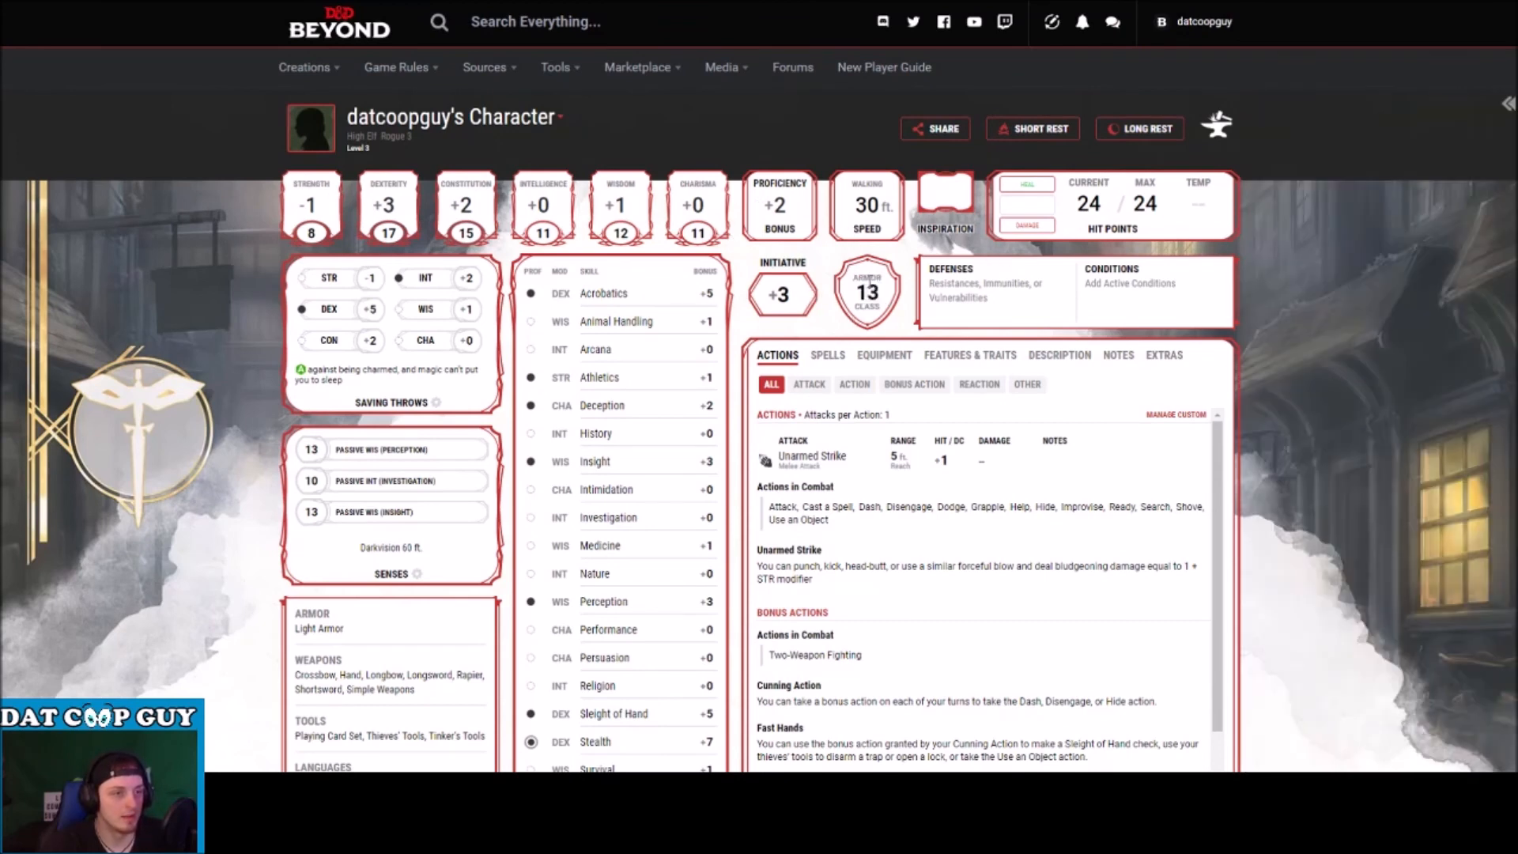
click(868, 283)
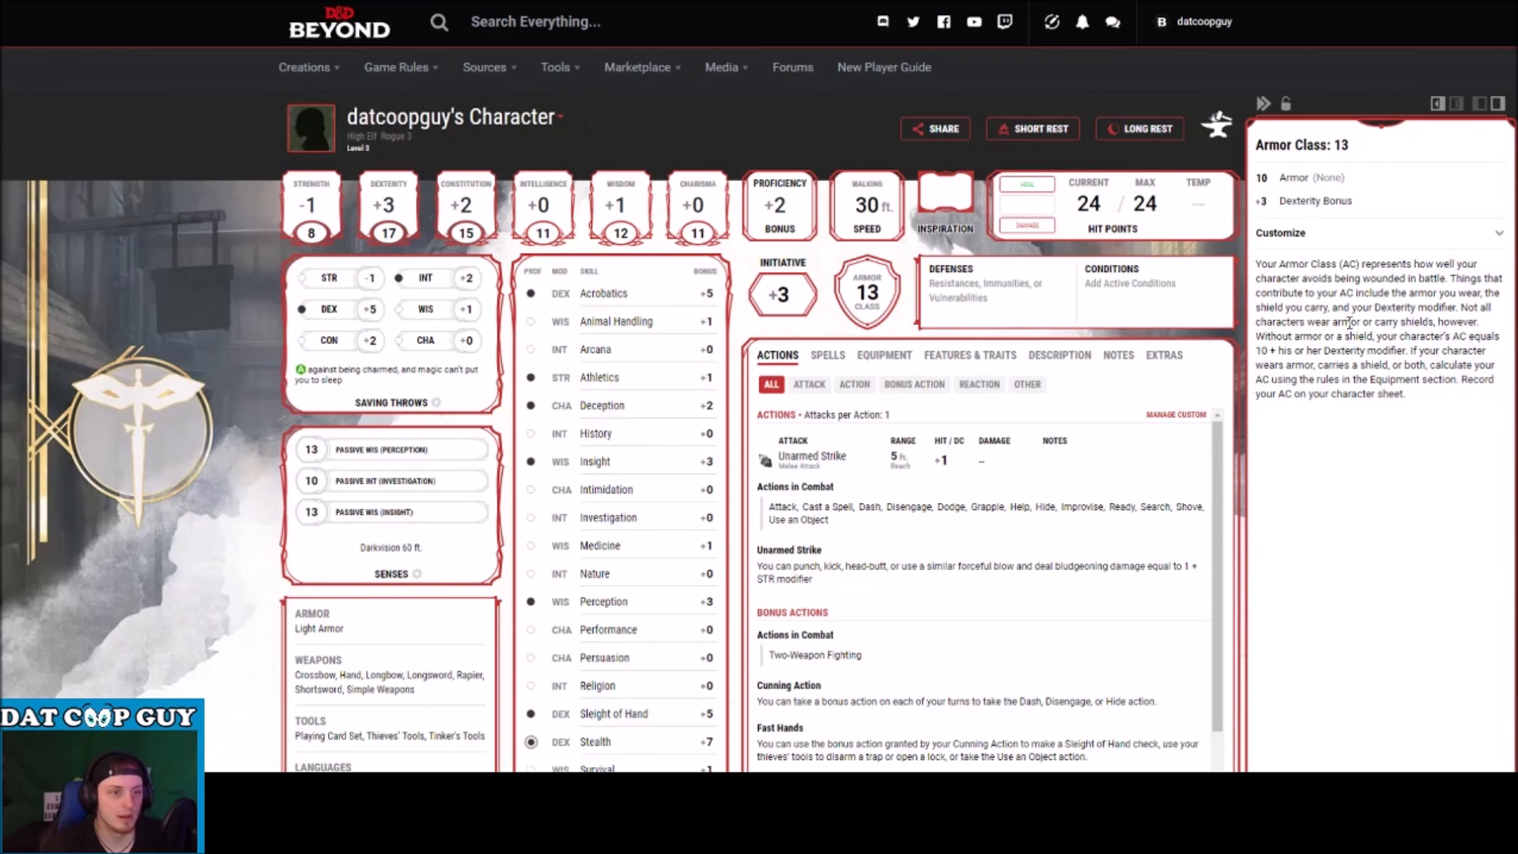
drag(1264, 180, 1297, 204)
click(1360, 231)
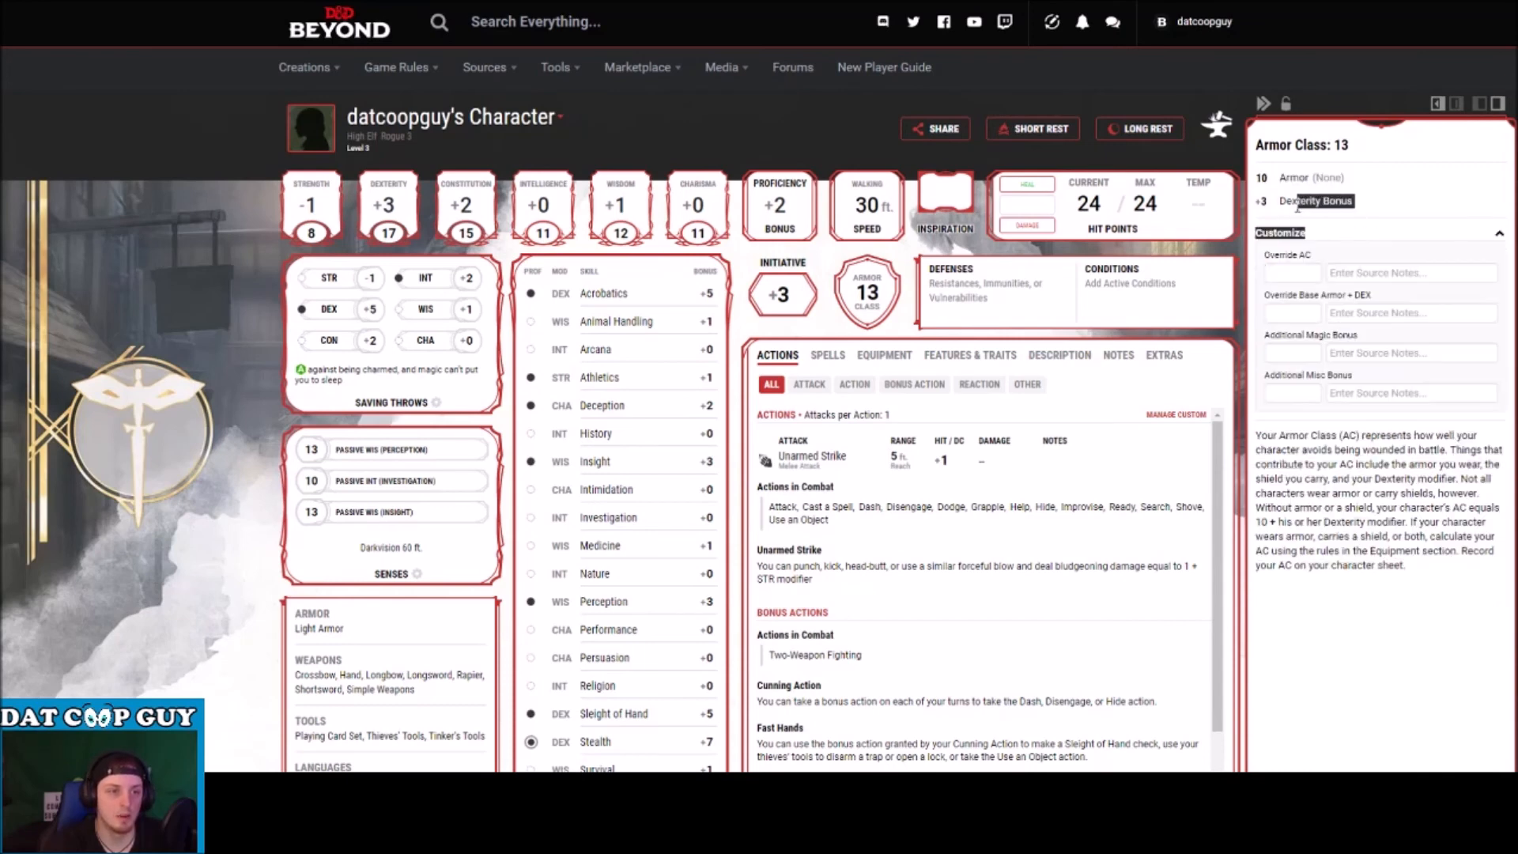
Open the Inspiration rules and read how inspiration is gained and used.
click(953, 236)
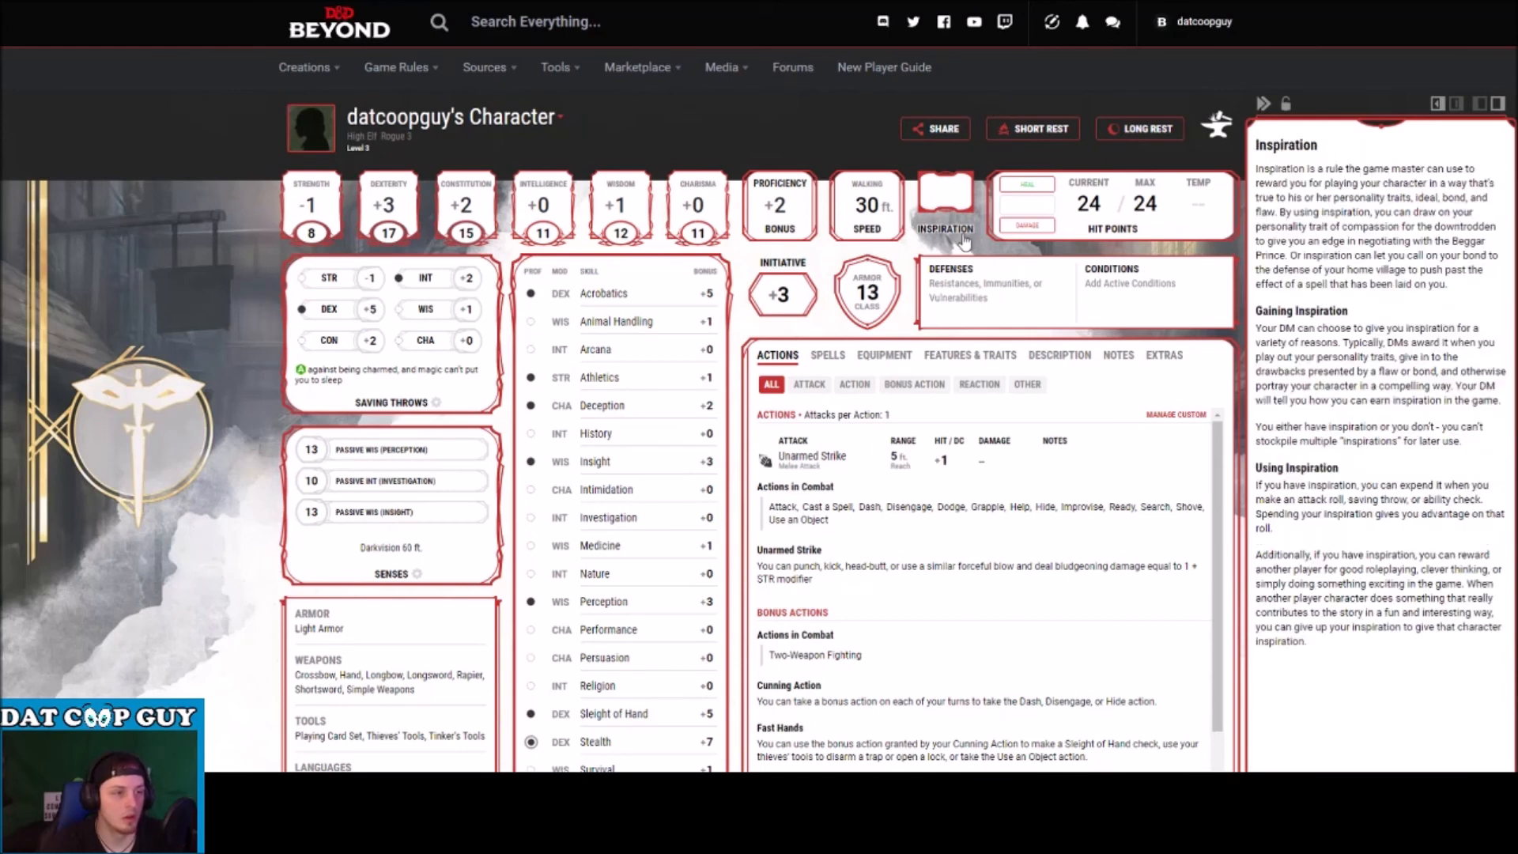
scroll(791, 294, down, 2)
scroll(632, 269, up, 2)
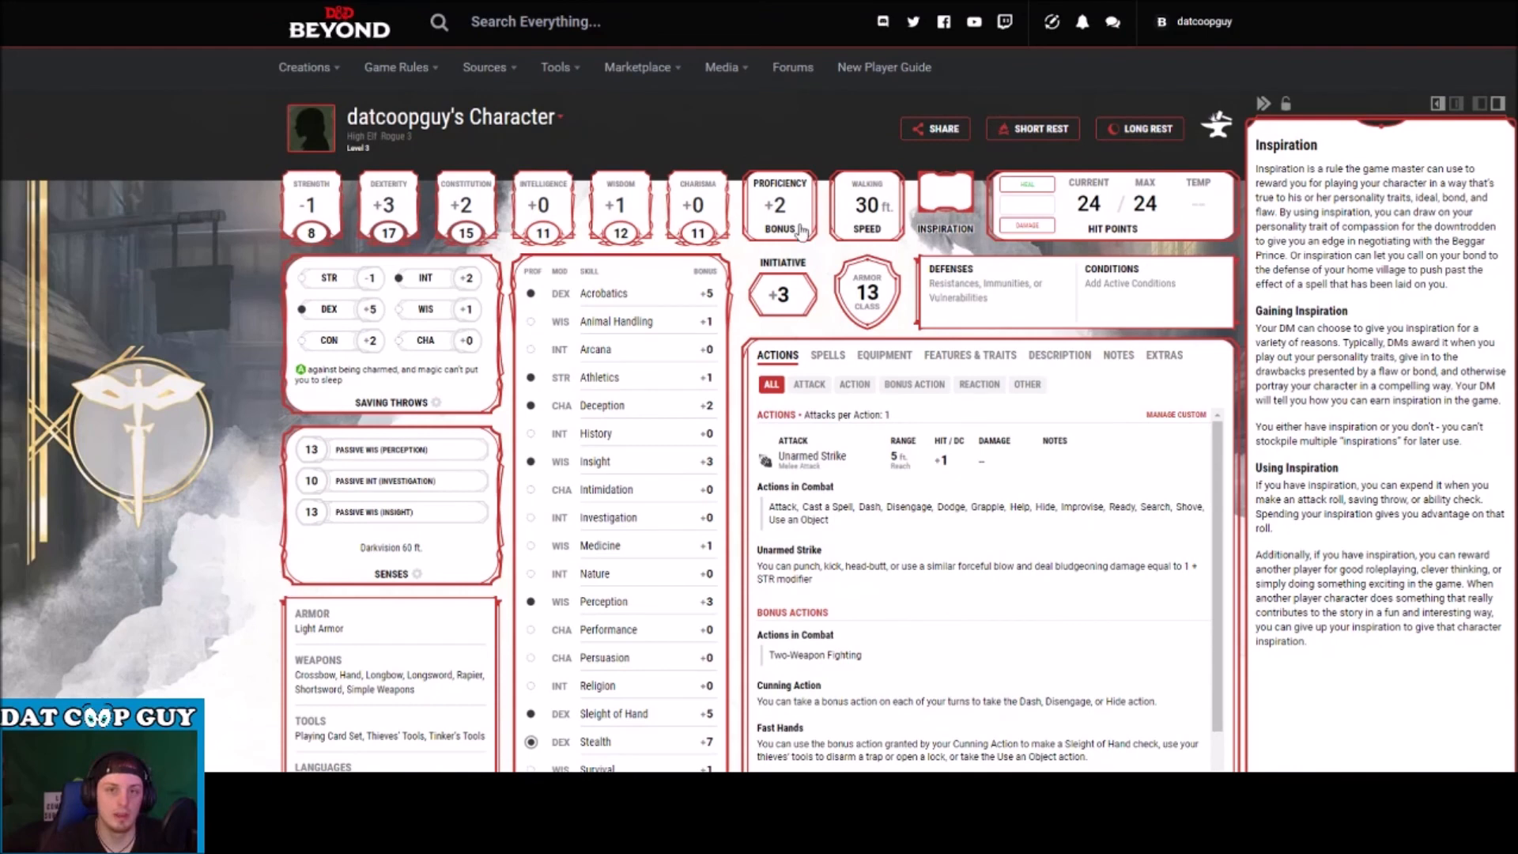
Inspect the details of the Stealth skill and the Unarmed Strike, and read through the remaining actions.
scroll(538, 447, down, 2)
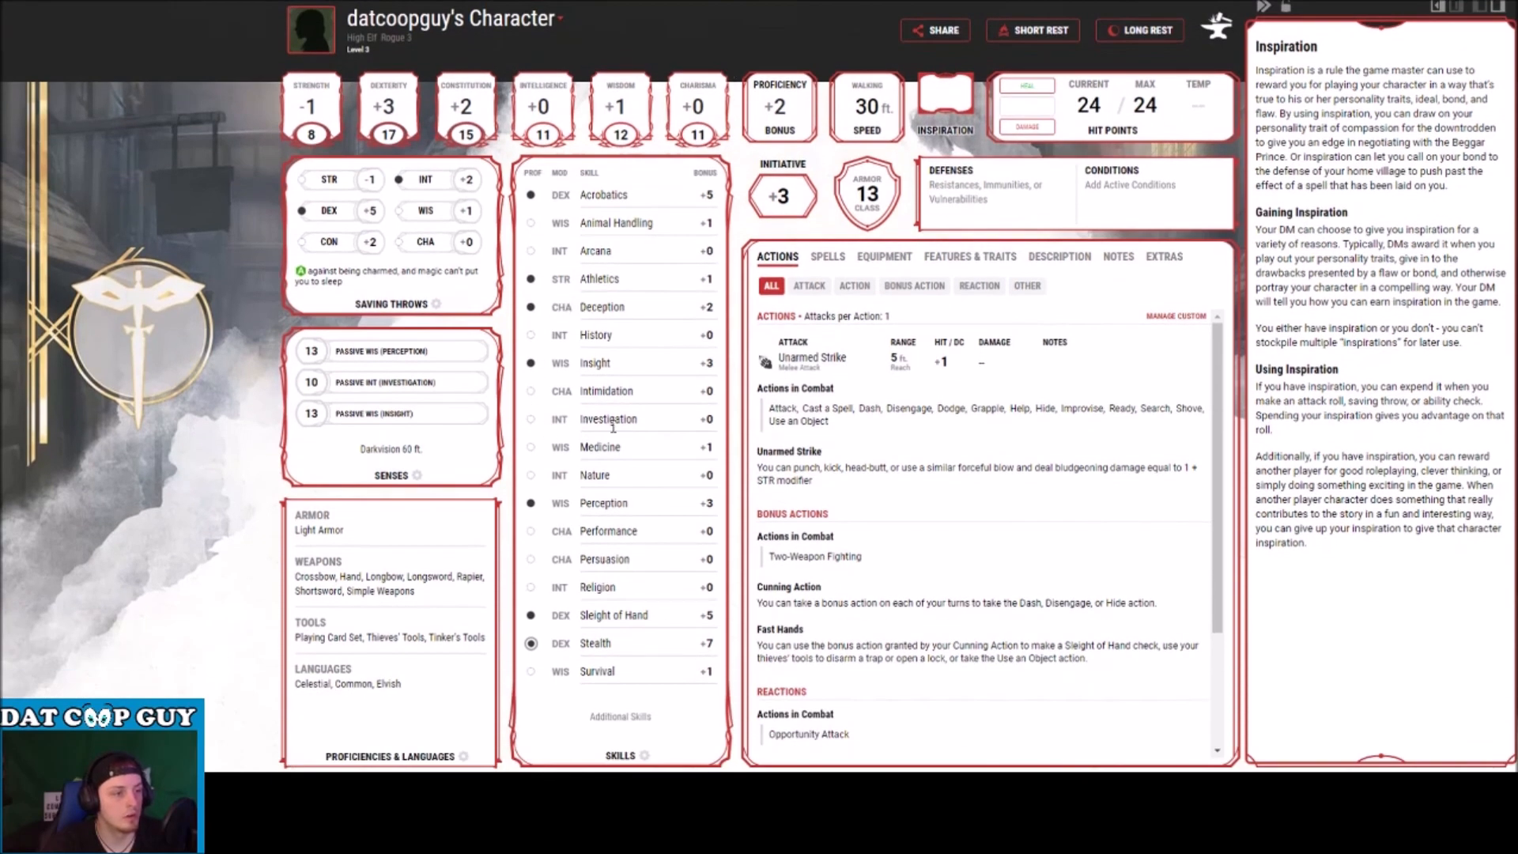
click(681, 650)
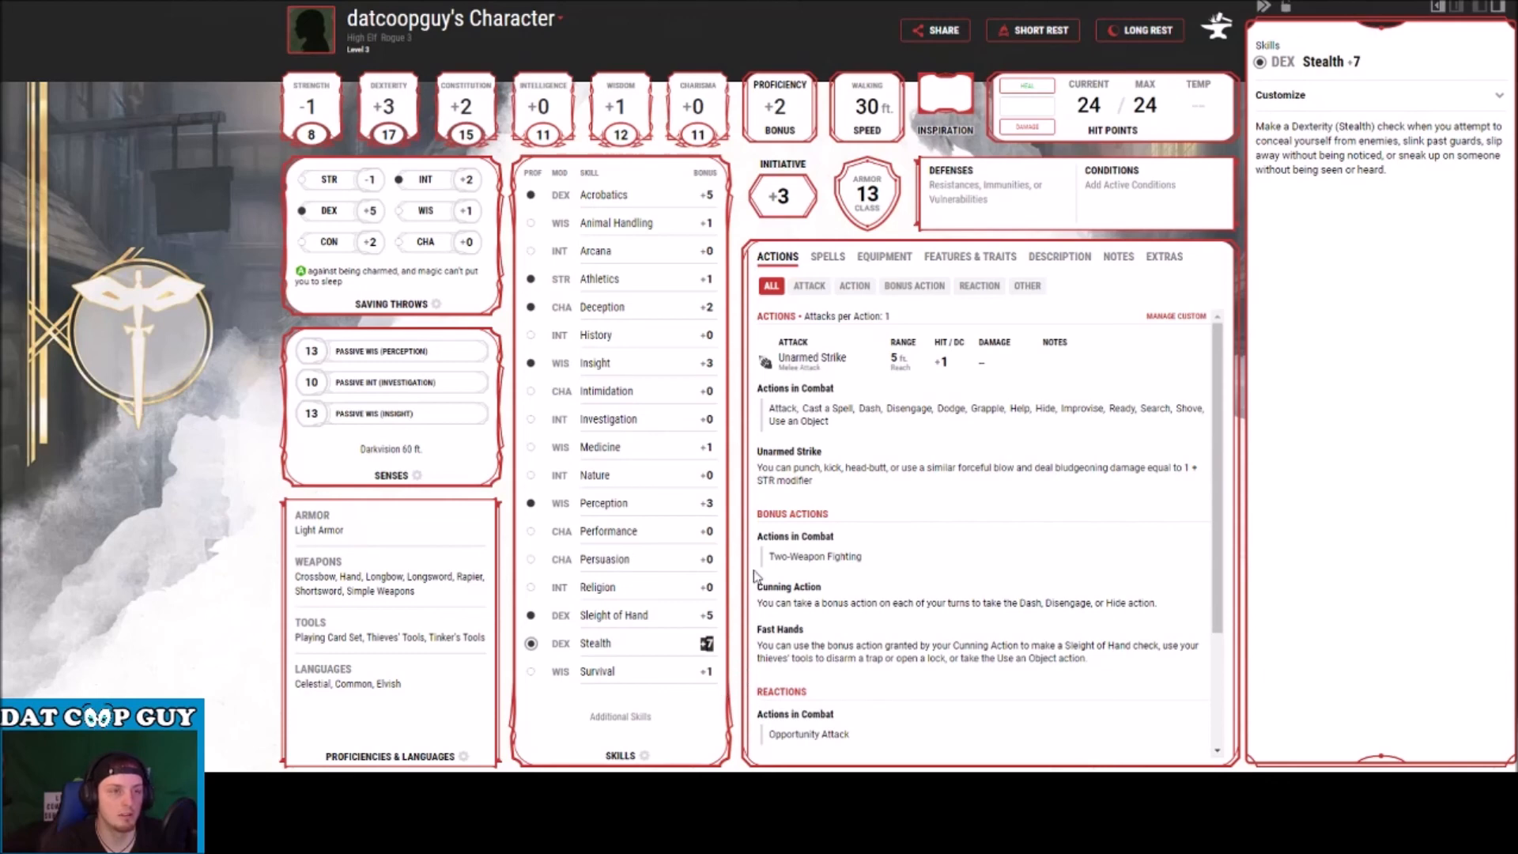
click(973, 457)
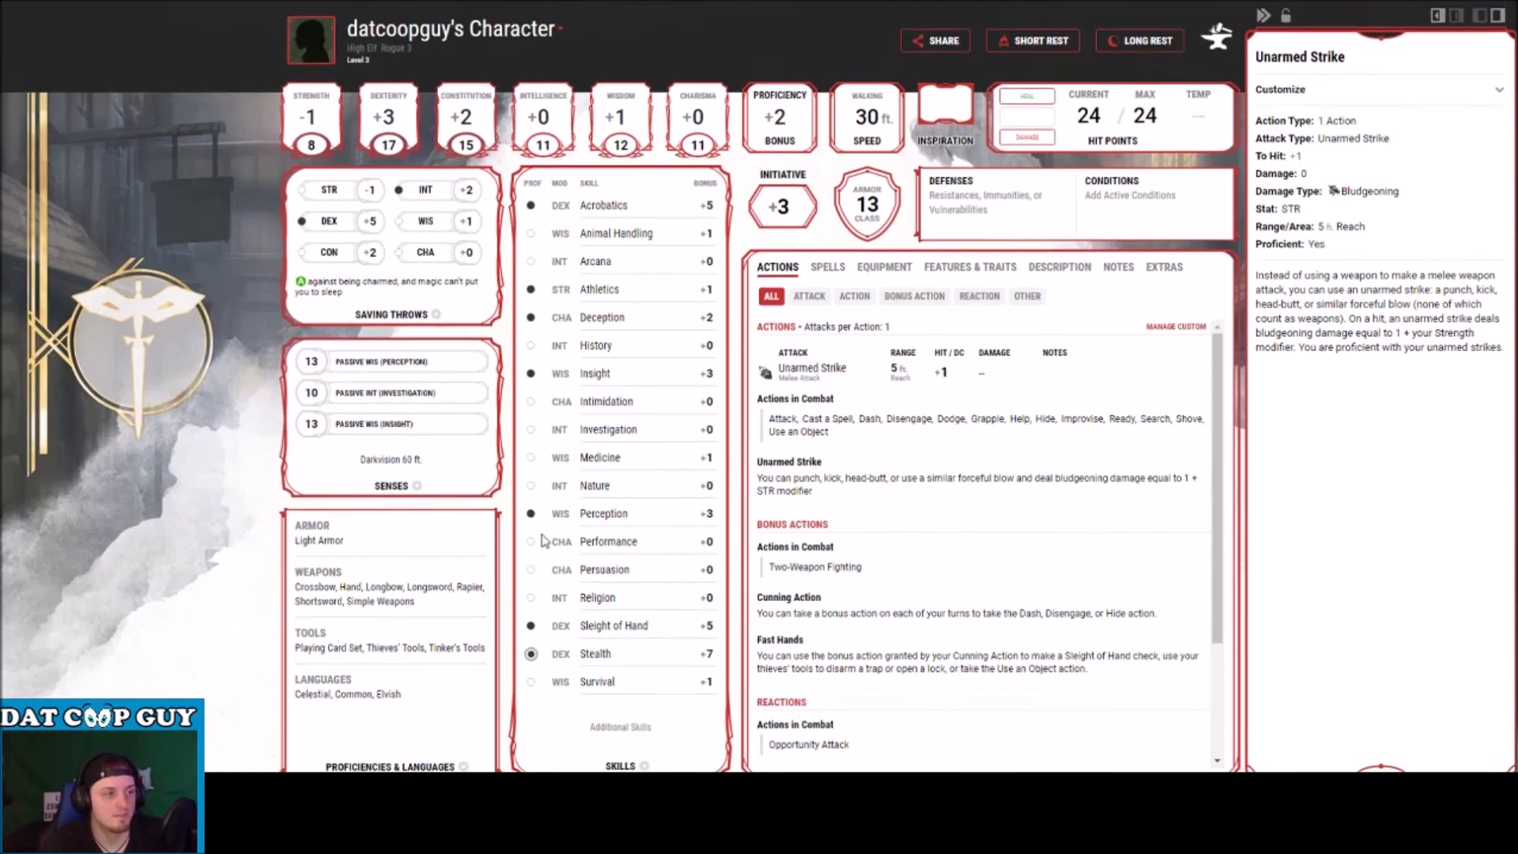
scroll(379, 413, up, 2)
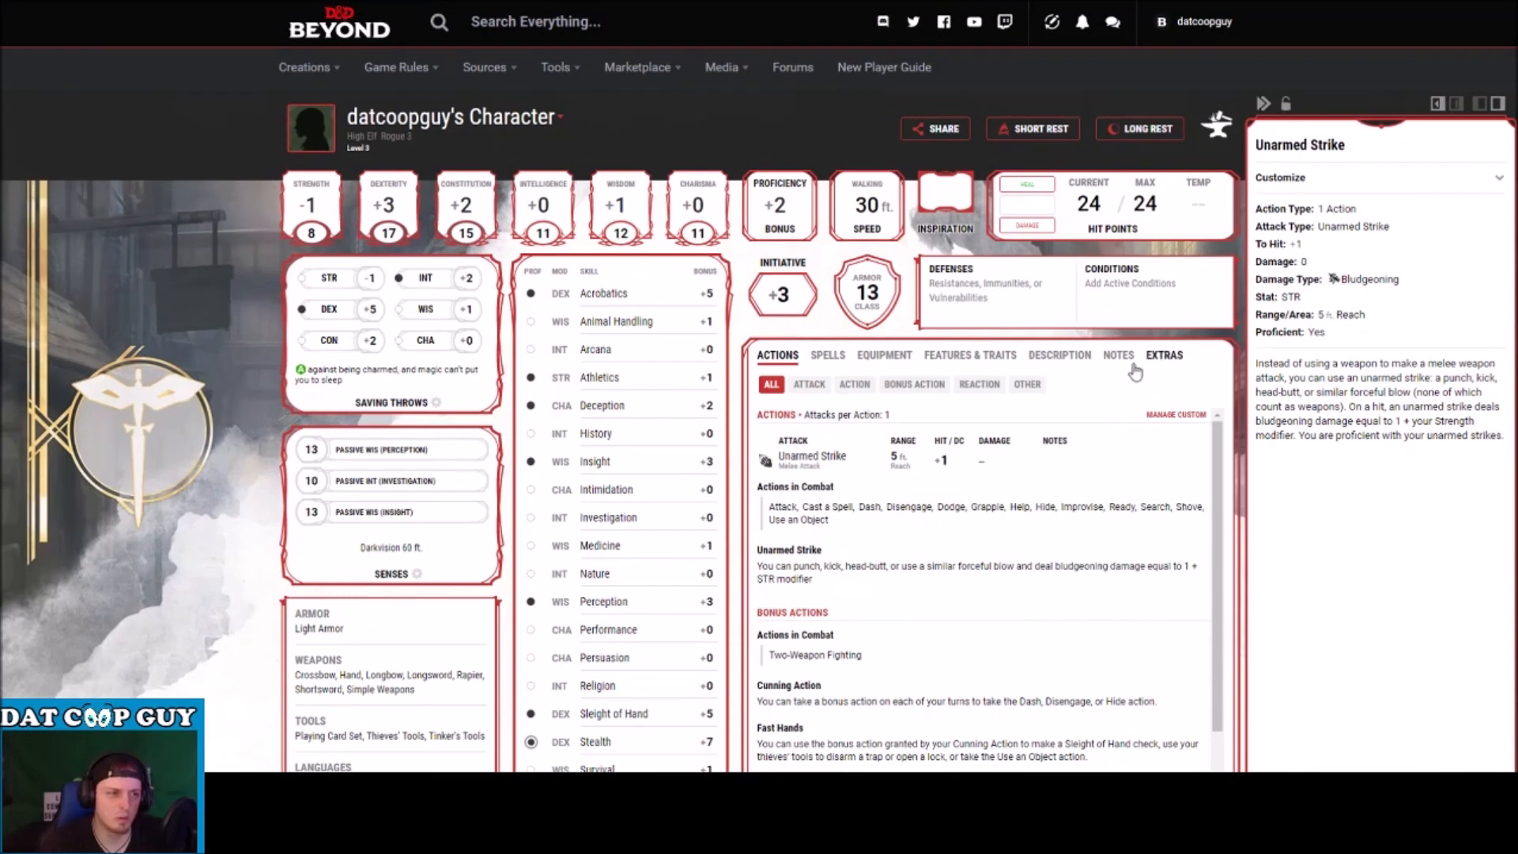
scroll(1050, 474, down, 5)
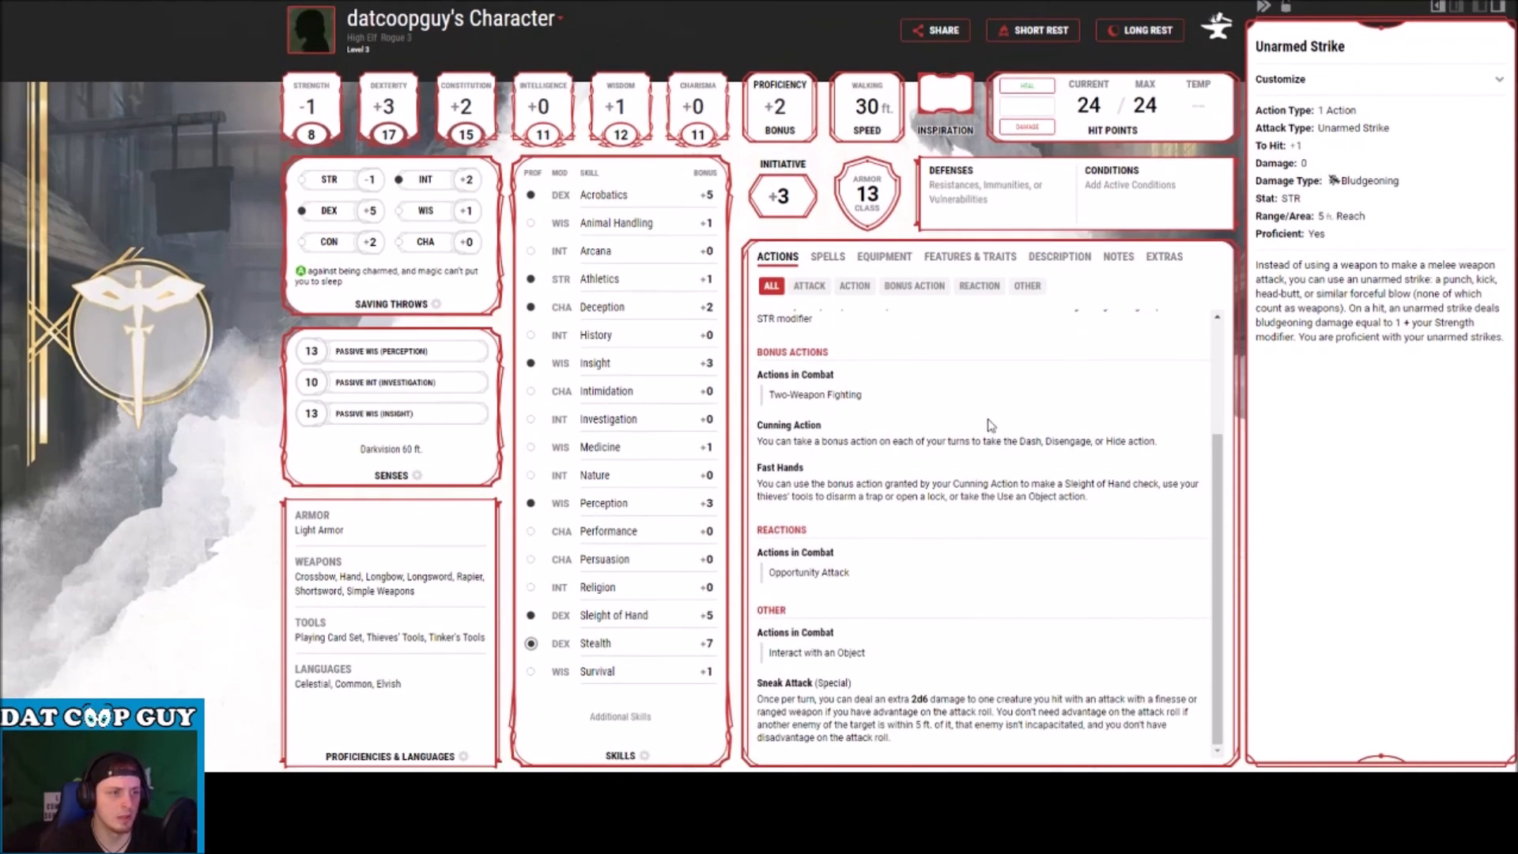